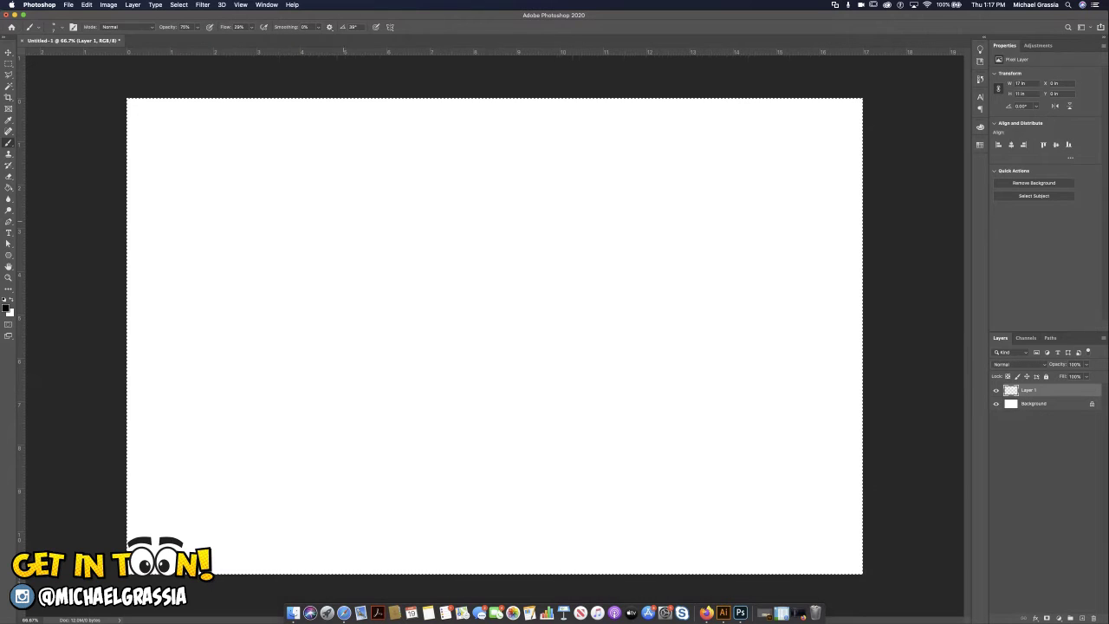
Sketch a round head in the canvas's upper left, with bulging cheeks, a firm jaw and crossed facial guidelines
{"action": "mouse_move", "coordinate": [404, 210]}
{"action": "left_mouse_down"}
{"action": "mouse_move", "coordinate": [433, 207]}
{"action": "mouse_move", "coordinate": [460, 224]}
{"action": "left_mouse_up"}
{"action": "mouse_move", "coordinate": [389, 260]}
{"action": "left_mouse_down"}
{"action": "mouse_move", "coordinate": [397, 225]}
{"action": "mouse_move", "coordinate": [389, 260]}
{"action": "left_mouse_up"}
{"action": "mouse_move", "coordinate": [396, 222]}
{"action": "left_mouse_down"}
{"action": "mouse_move", "coordinate": [400, 275]}
{"action": "mouse_move", "coordinate": [446, 277]}
{"action": "mouse_move", "coordinate": [462, 225]}
{"action": "mouse_move", "coordinate": [425, 285]}
{"action": "left_mouse_up"}
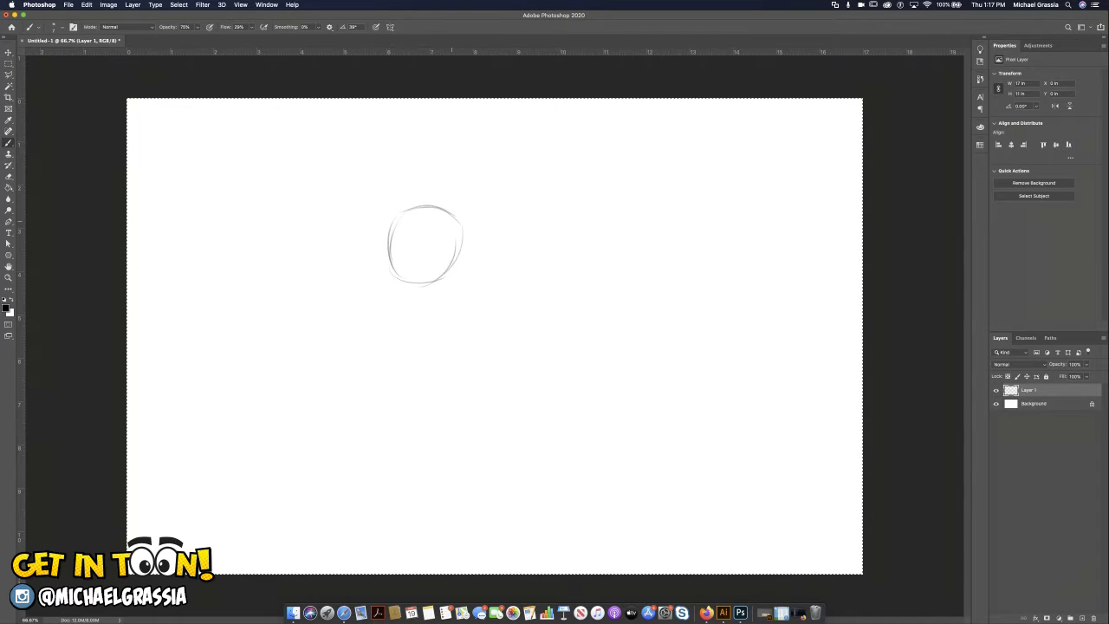
{"action": "left_click_drag", "start_coordinate": [455, 221], "coordinate": [450, 270]}
{"action": "mouse_move", "coordinate": [384, 229]}
{"action": "left_mouse_down"}
{"action": "mouse_move", "coordinate": [461, 220]}
{"action": "mouse_move", "coordinate": [402, 283]}
{"action": "left_mouse_up"}
{"action": "mouse_move", "coordinate": [390, 236]}
{"action": "left_mouse_down"}
{"action": "mouse_move", "coordinate": [379, 258]}
{"action": "mouse_move", "coordinate": [406, 285]}
{"action": "left_mouse_up"}
{"action": "left_click_drag", "start_coordinate": [390, 219], "coordinate": [387, 243]}
{"action": "mouse_move", "coordinate": [394, 282]}
{"action": "left_mouse_down"}
{"action": "mouse_move", "coordinate": [465, 268]}
{"action": "mouse_move", "coordinate": [424, 284]}
{"action": "left_mouse_up"}
{"action": "left_click_drag", "start_coordinate": [463, 243], "coordinate": [453, 272]}
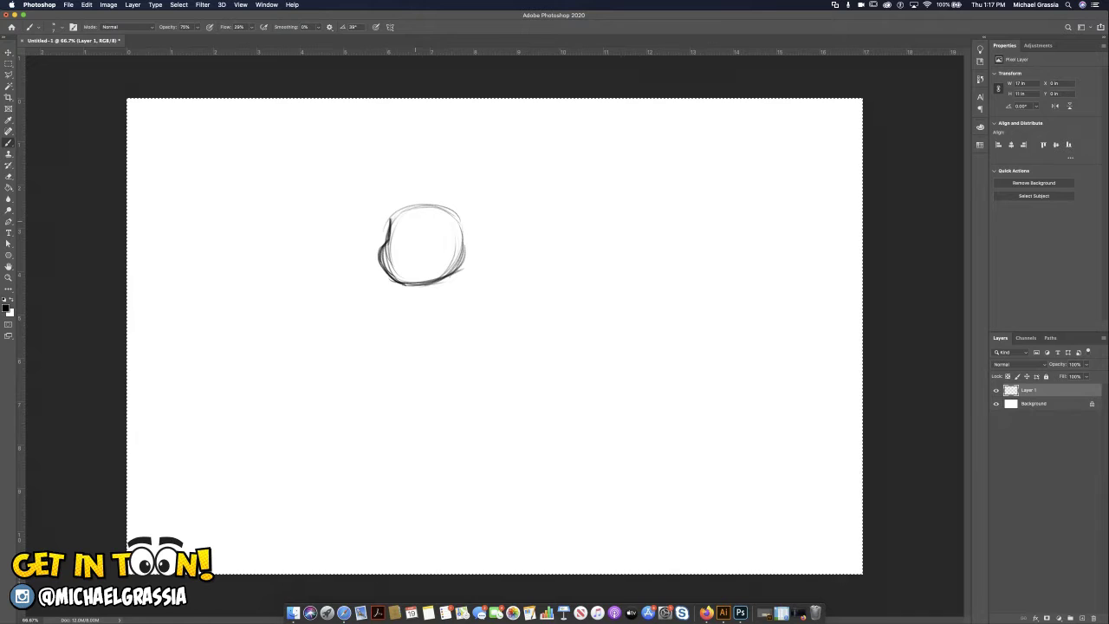
{"action": "left_click_drag", "start_coordinate": [411, 223], "coordinate": [417, 291]}
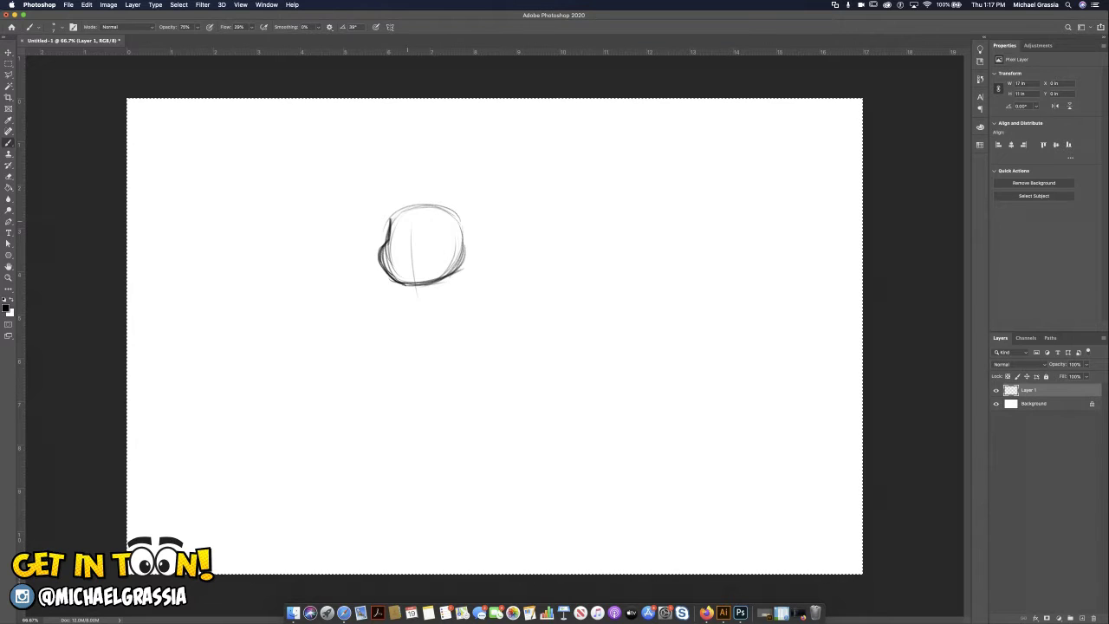
{"action": "left_click_drag", "start_coordinate": [390, 244], "coordinate": [459, 237]}
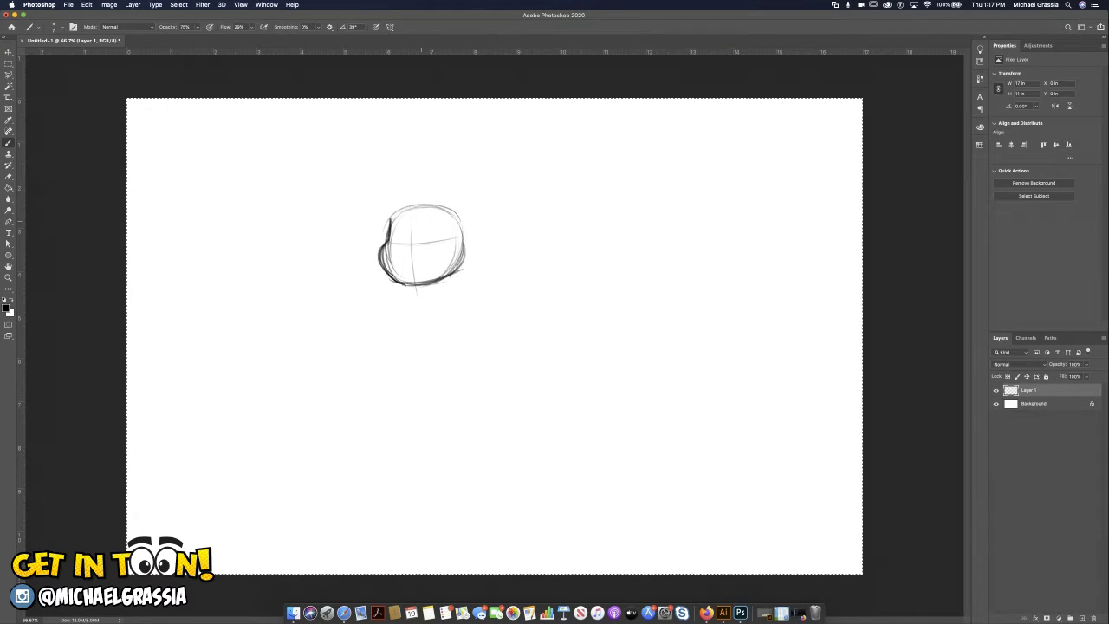
Draw two oval eyes with dark pupils, a big round nose and thick eyebrows around the facial guidelines
{"action": "mouse_move", "coordinate": [425, 216]}
{"action": "left_mouse_down"}
{"action": "mouse_move", "coordinate": [423, 243]}
{"action": "mouse_move", "coordinate": [396, 238]}
{"action": "mouse_move", "coordinate": [388, 263]}
{"action": "mouse_move", "coordinate": [412, 259]}
{"action": "mouse_move", "coordinate": [395, 262]}
{"action": "mouse_move", "coordinate": [403, 245]}
{"action": "left_mouse_up"}
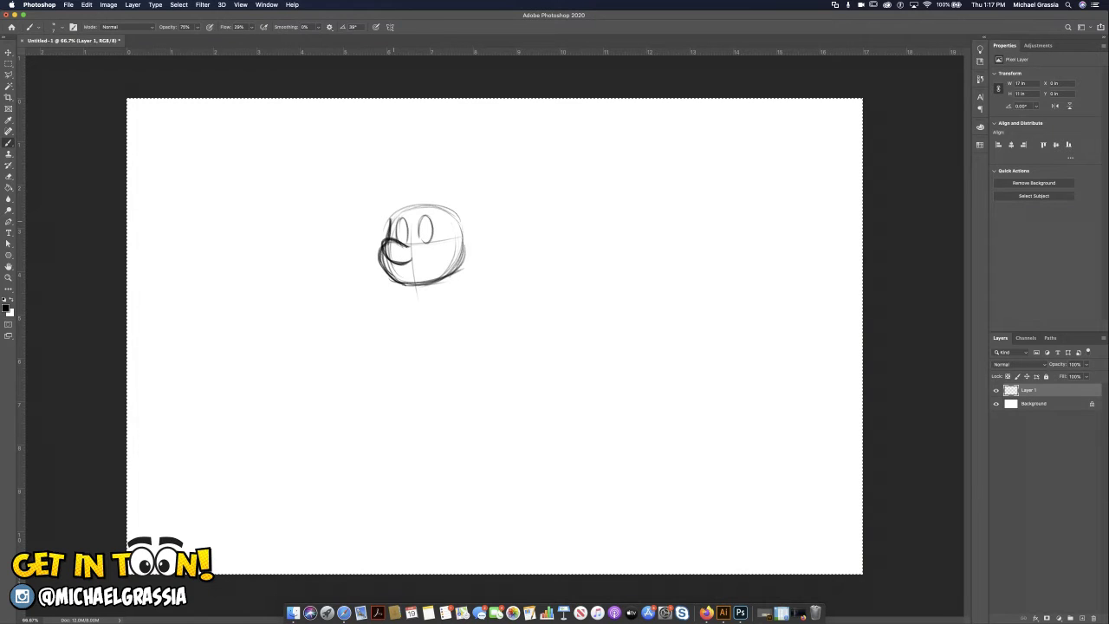
{"action": "mouse_move", "coordinate": [405, 233]}
{"action": "left_mouse_down"}
{"action": "mouse_move", "coordinate": [429, 240]}
{"action": "mouse_move", "coordinate": [402, 207]}
{"action": "left_mouse_up"}
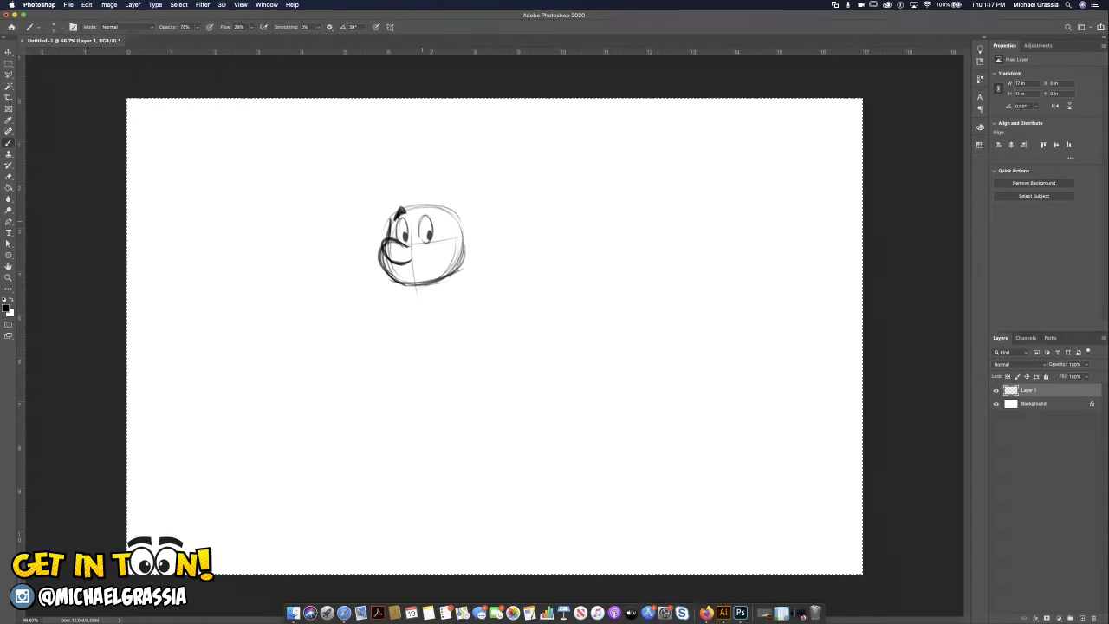
{"action": "left_click_drag", "start_coordinate": [419, 213], "coordinate": [435, 212]}
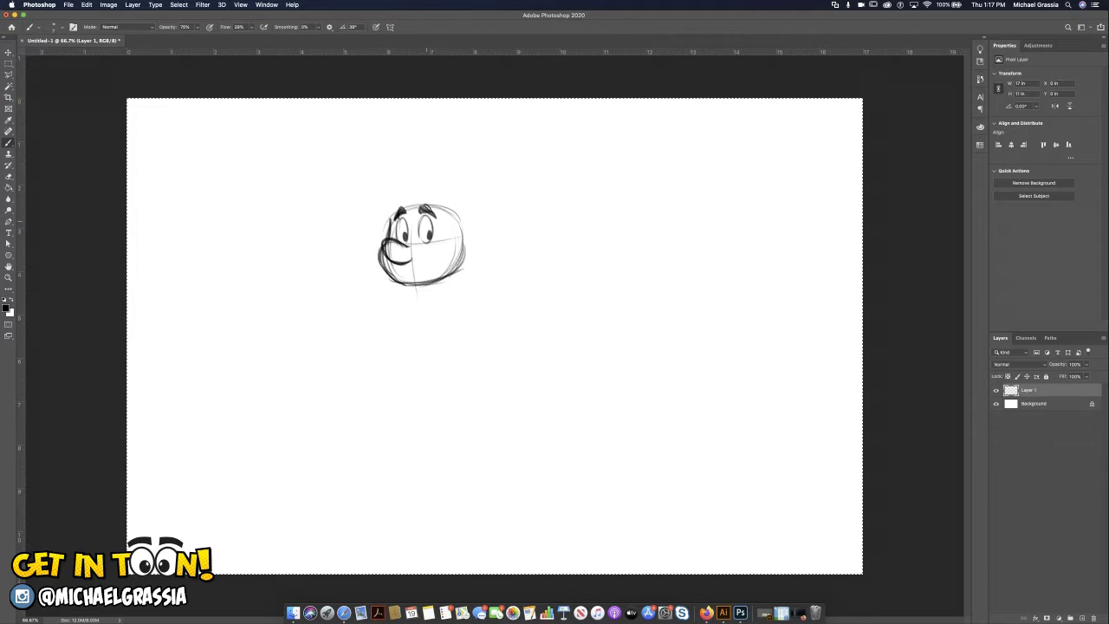
Draw a dark curled mustache under the nose, then add the ear and filled-in sideburn hair
{"action": "mouse_move", "coordinate": [383, 245]}
{"action": "left_mouse_down"}
{"action": "mouse_move", "coordinate": [364, 256]}
{"action": "mouse_move", "coordinate": [416, 273]}
{"action": "mouse_move", "coordinate": [431, 246]}
{"action": "mouse_move", "coordinate": [434, 264]}
{"action": "mouse_move", "coordinate": [369, 263]}
{"action": "mouse_move", "coordinate": [426, 263]}
{"action": "mouse_move", "coordinate": [437, 251]}
{"action": "mouse_move", "coordinate": [405, 266]}
{"action": "mouse_move", "coordinate": [469, 225]}
{"action": "mouse_move", "coordinate": [463, 259]}
{"action": "left_mouse_up"}
{"action": "left_click_drag", "start_coordinate": [457, 246], "coordinate": [471, 228]}
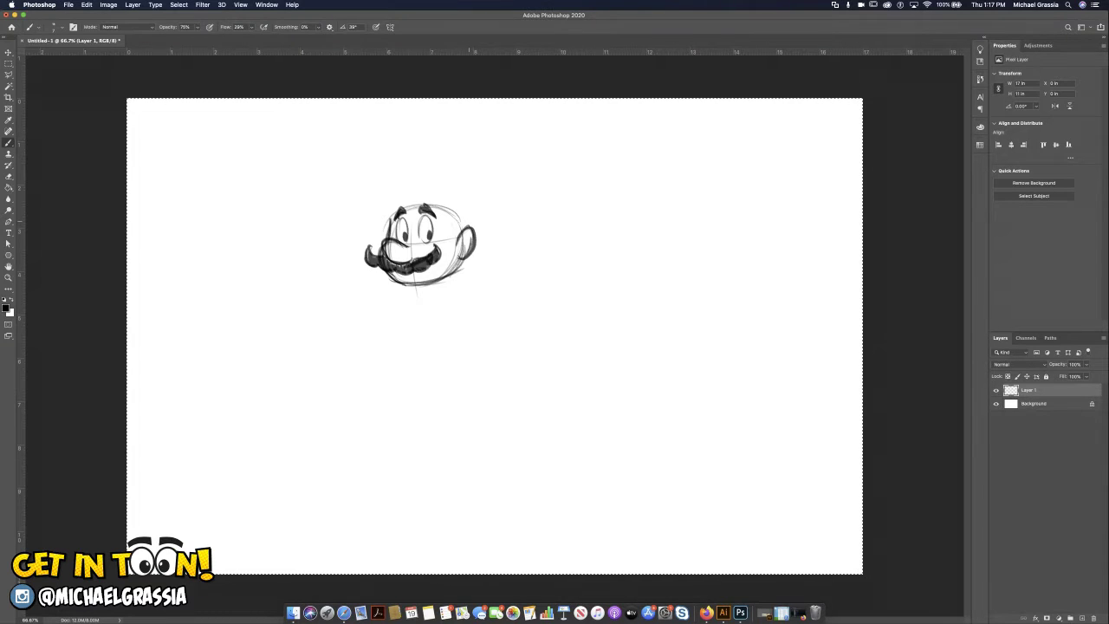
{"action": "left_click_drag", "start_coordinate": [450, 217], "coordinate": [456, 249]}
{"action": "mouse_move", "coordinate": [440, 210]}
{"action": "left_mouse_down"}
{"action": "mouse_move", "coordinate": [468, 225]}
{"action": "mouse_move", "coordinate": [445, 226]}
{"action": "mouse_move", "coordinate": [450, 235]}
{"action": "left_mouse_up"}
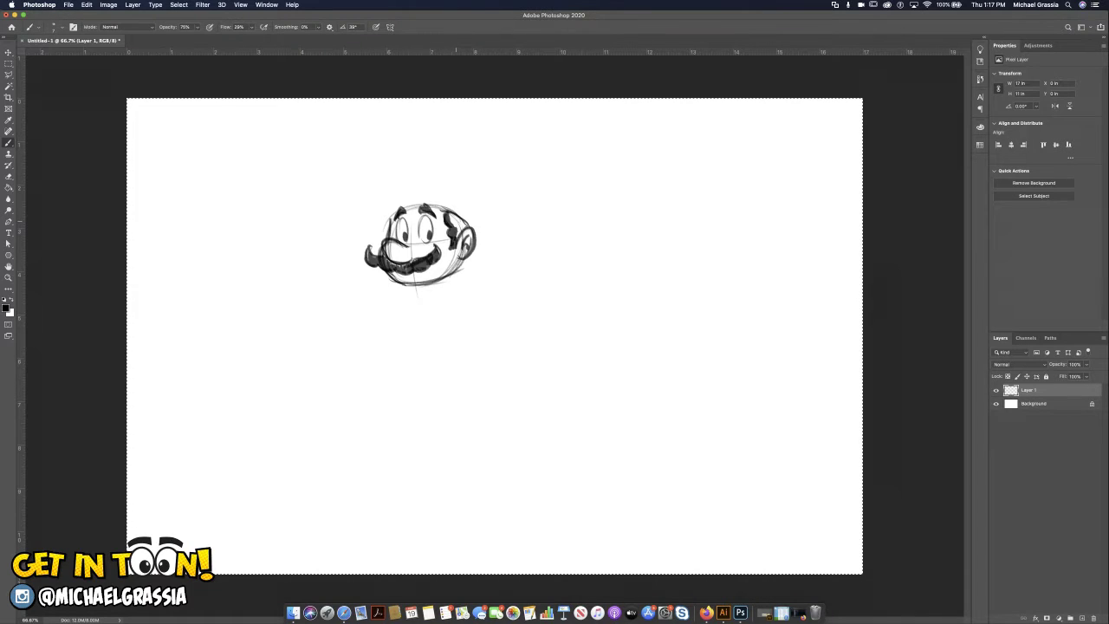
{"action": "left_click_drag", "start_coordinate": [460, 227], "coordinate": [467, 235]}
{"action": "mouse_move", "coordinate": [449, 212]}
{"action": "left_mouse_down"}
{"action": "mouse_move", "coordinate": [466, 227]}
{"action": "mouse_move", "coordinate": [456, 230]}
{"action": "left_mouse_up"}
Sketch the brimmed cap with its round M emblem, and add the open mouth, chin and jawline
{"action": "mouse_move", "coordinate": [378, 216]}
{"action": "left_mouse_down"}
{"action": "mouse_move", "coordinate": [379, 205]}
{"action": "mouse_move", "coordinate": [433, 204]}
{"action": "mouse_move", "coordinate": [425, 192]}
{"action": "mouse_move", "coordinate": [395, 214]}
{"action": "mouse_move", "coordinate": [415, 206]}
{"action": "mouse_move", "coordinate": [398, 176]}
{"action": "mouse_move", "coordinate": [449, 189]}
{"action": "mouse_move", "coordinate": [409, 190]}
{"action": "mouse_move", "coordinate": [428, 168]}
{"action": "mouse_move", "coordinate": [482, 223]}
{"action": "left_mouse_up"}
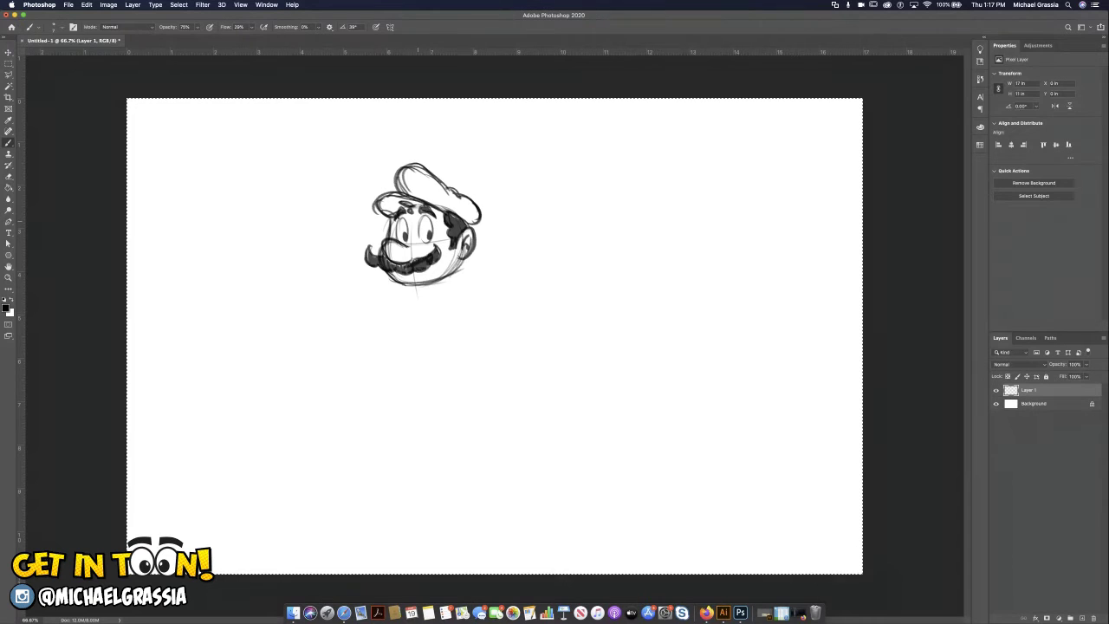
{"action": "mouse_move", "coordinate": [406, 177]}
{"action": "left_mouse_down"}
{"action": "mouse_move", "coordinate": [424, 192]}
{"action": "mouse_move", "coordinate": [418, 173]}
{"action": "left_mouse_up"}
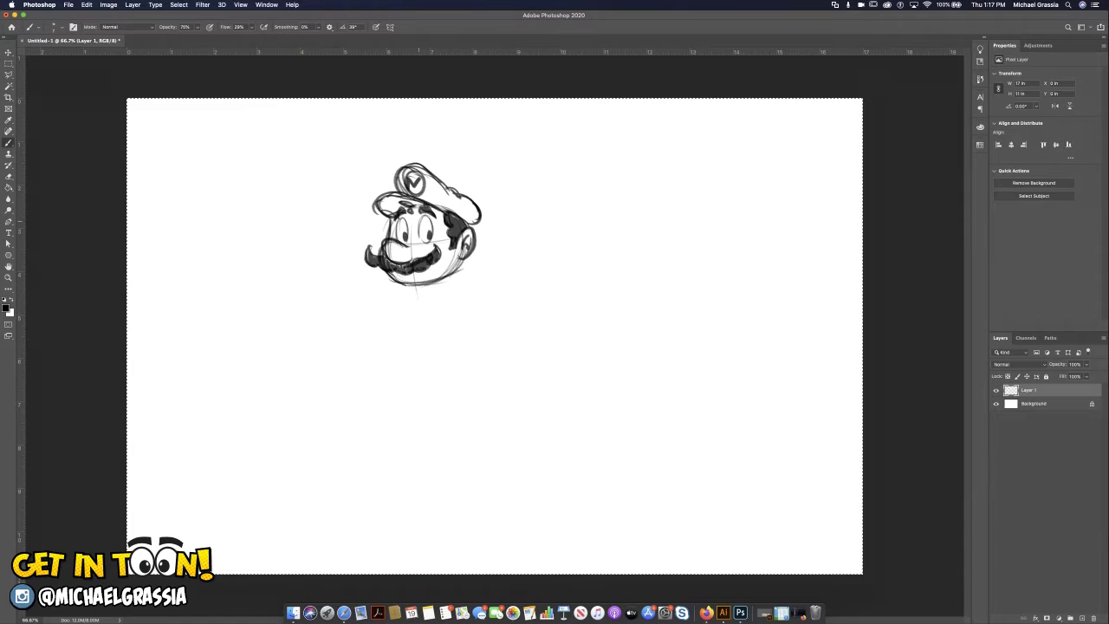
{"action": "mouse_move", "coordinate": [404, 282]}
{"action": "left_mouse_down"}
{"action": "mouse_move", "coordinate": [414, 296]}
{"action": "mouse_move", "coordinate": [431, 269]}
{"action": "mouse_move", "coordinate": [409, 296]}
{"action": "mouse_move", "coordinate": [434, 280]}
{"action": "mouse_move", "coordinate": [414, 294]}
{"action": "left_mouse_up"}
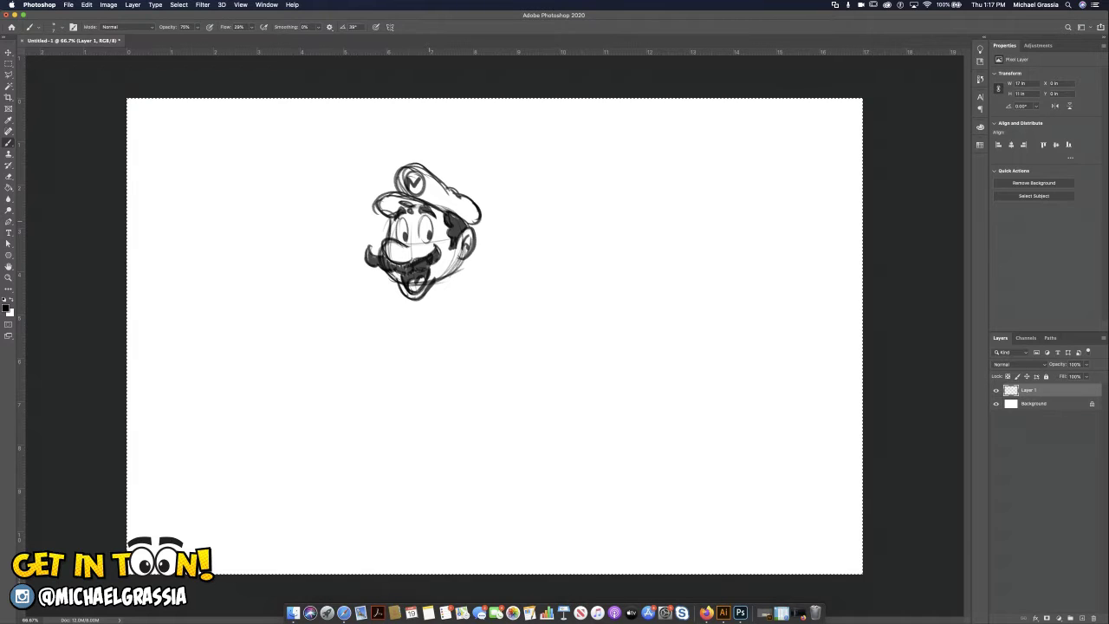
{"action": "left_click_drag", "start_coordinate": [436, 283], "coordinate": [462, 260]}
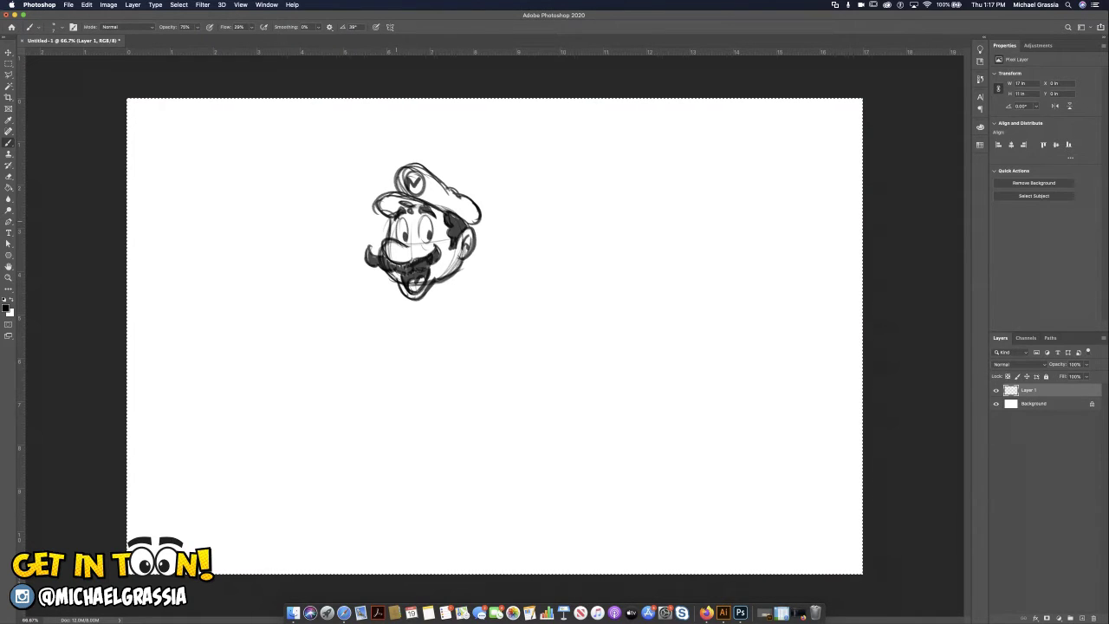
Try sketching an upright, pear-shaped body beneath the head
{"action": "mouse_move", "coordinate": [393, 293]}
{"action": "left_mouse_down"}
{"action": "mouse_move", "coordinate": [375, 336]}
{"action": "mouse_move", "coordinate": [414, 404]}
{"action": "left_mouse_up"}
{"action": "mouse_move", "coordinate": [373, 338]}
{"action": "left_mouse_down"}
{"action": "mouse_move", "coordinate": [441, 401]}
{"action": "mouse_move", "coordinate": [410, 398]}
{"action": "left_mouse_up"}
{"action": "left_click_drag", "start_coordinate": [449, 326], "coordinate": [456, 386]}
{"action": "left_click_drag", "start_coordinate": [440, 286], "coordinate": [468, 392]}
{"action": "left_click_drag", "start_coordinate": [395, 294], "coordinate": [369, 370]}
{"action": "mouse_move", "coordinate": [374, 331]}
{"action": "left_mouse_down"}
{"action": "mouse_move", "coordinate": [378, 395]}
{"action": "mouse_move", "coordinate": [433, 407]}
{"action": "left_mouse_up"}
{"action": "left_click_drag", "start_coordinate": [394, 295], "coordinate": [369, 373]}
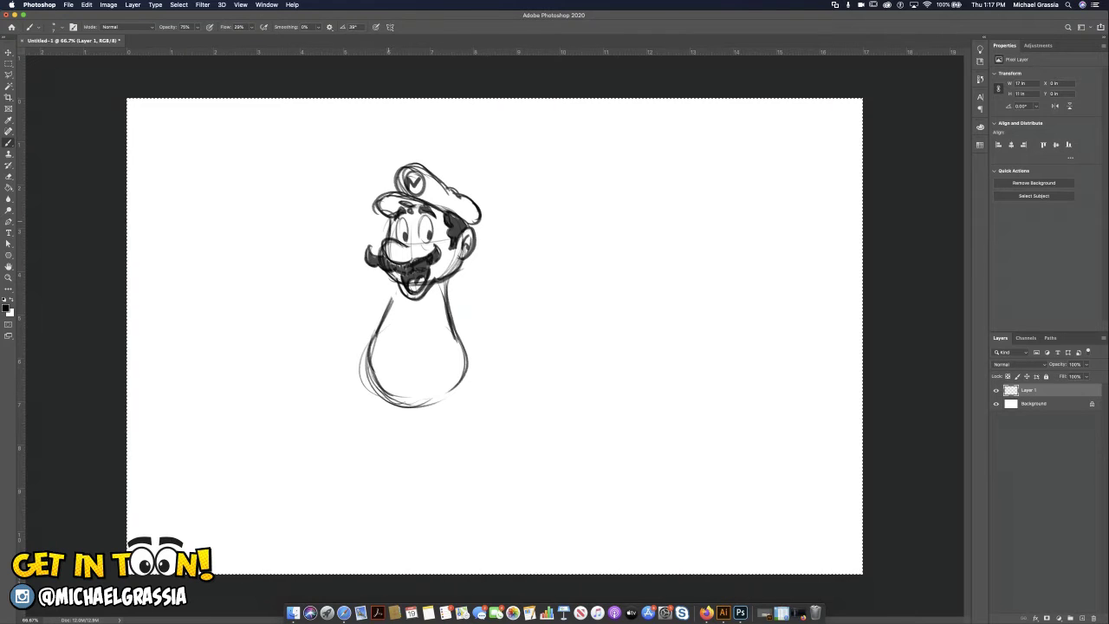
{"action": "mouse_move", "coordinate": [392, 299]}
{"action": "left_mouse_down"}
{"action": "mouse_move", "coordinate": [364, 348]}
{"action": "mouse_move", "coordinate": [373, 388]}
{"action": "left_mouse_up"}
{"action": "mouse_move", "coordinate": [361, 350]}
{"action": "left_mouse_down"}
{"action": "mouse_move", "coordinate": [381, 395]}
{"action": "mouse_move", "coordinate": [415, 405]}
{"action": "mouse_move", "coordinate": [465, 364]}
{"action": "mouse_move", "coordinate": [451, 331]}
{"action": "left_mouse_up"}
{"action": "left_click_drag", "start_coordinate": [446, 282], "coordinate": [452, 333]}
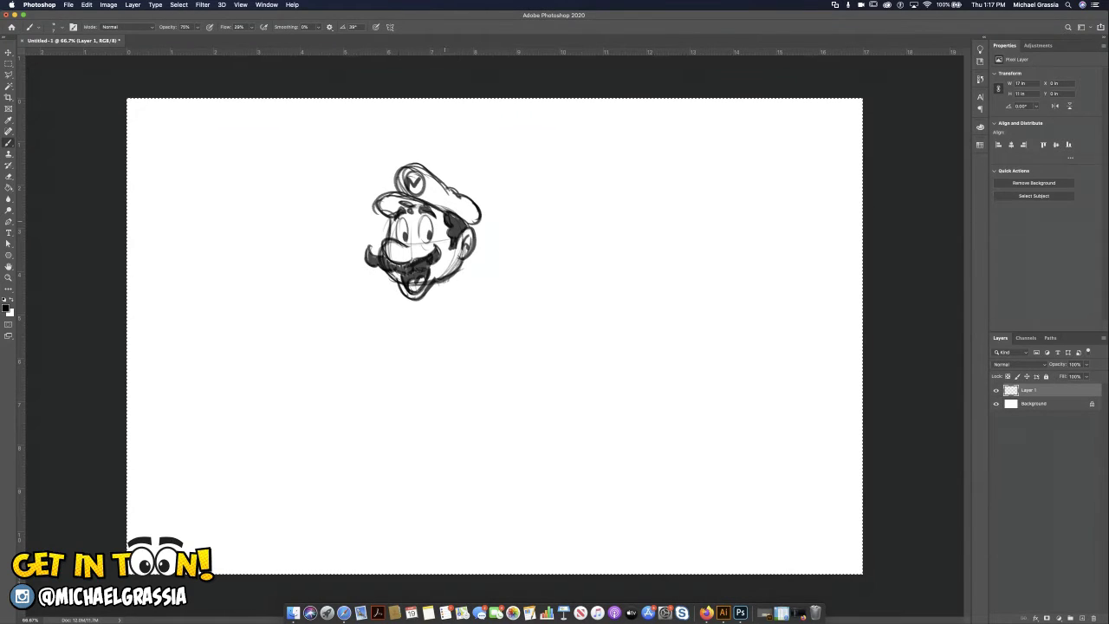
Sketch a leaning torso that curves from the neck down into a large round belly at the lower left
{"action": "left_click_drag", "start_coordinate": [450, 281], "coordinate": [424, 355]}
{"action": "mouse_move", "coordinate": [390, 280]}
{"action": "left_mouse_down"}
{"action": "mouse_move", "coordinate": [379, 303]}
{"action": "mouse_move", "coordinate": [340, 323]}
{"action": "left_mouse_up"}
{"action": "left_click_drag", "start_coordinate": [376, 305], "coordinate": [417, 352]}
{"action": "mouse_move", "coordinate": [407, 300]}
{"action": "left_mouse_down"}
{"action": "mouse_move", "coordinate": [333, 327]}
{"action": "mouse_move", "coordinate": [355, 381]}
{"action": "left_mouse_up"}
{"action": "mouse_move", "coordinate": [353, 312]}
{"action": "left_mouse_down"}
{"action": "mouse_move", "coordinate": [362, 385]}
{"action": "mouse_move", "coordinate": [402, 376]}
{"action": "left_mouse_up"}
{"action": "mouse_move", "coordinate": [338, 326]}
{"action": "left_mouse_down"}
{"action": "mouse_move", "coordinate": [370, 389]}
{"action": "mouse_move", "coordinate": [443, 338]}
{"action": "mouse_move", "coordinate": [456, 295]}
{"action": "left_mouse_up"}
{"action": "left_click_drag", "start_coordinate": [452, 314], "coordinate": [423, 368]}
{"action": "left_click_drag", "start_coordinate": [449, 289], "coordinate": [445, 329]}
{"action": "left_click_drag", "start_coordinate": [455, 280], "coordinate": [426, 373]}
{"action": "left_click_drag", "start_coordinate": [396, 285], "coordinate": [369, 305]}
{"action": "mouse_move", "coordinate": [392, 288]}
{"action": "left_mouse_down"}
{"action": "mouse_move", "coordinate": [360, 309]}
{"action": "mouse_move", "coordinate": [316, 374]}
{"action": "left_mouse_up"}
{"action": "mouse_move", "coordinate": [336, 319]}
{"action": "left_mouse_down"}
{"action": "mouse_move", "coordinate": [355, 390]}
{"action": "mouse_move", "coordinate": [425, 365]}
{"action": "left_mouse_up"}
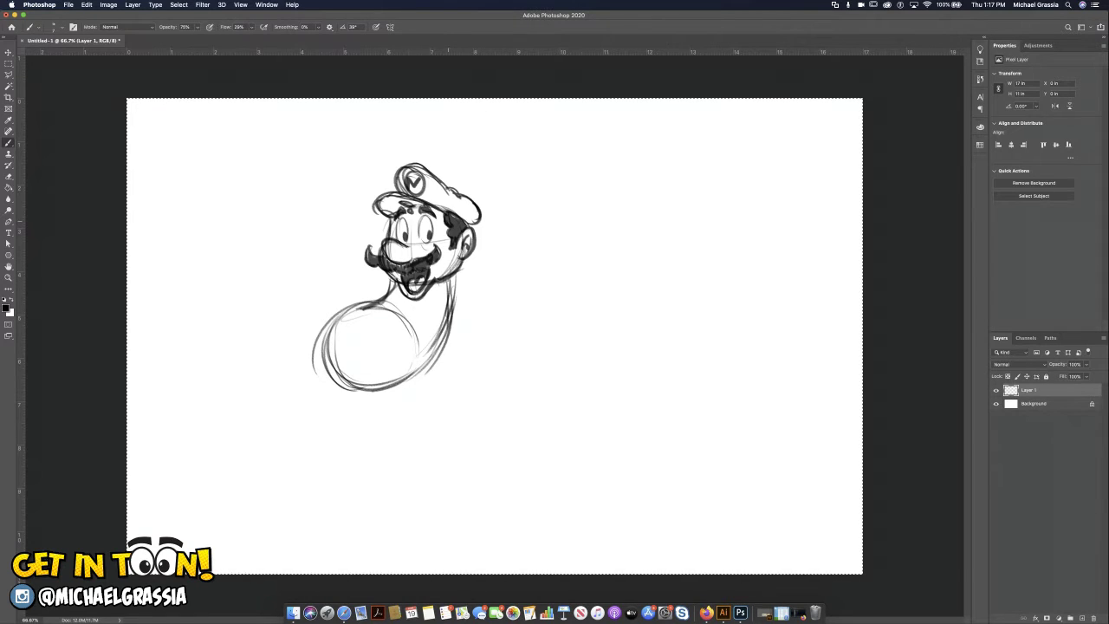
Sketch the upper and lower contours of the arm stretching out to the right of the torso
{"action": "mouse_move", "coordinate": [440, 287]}
{"action": "left_mouse_down"}
{"action": "mouse_move", "coordinate": [479, 267]}
{"action": "mouse_move", "coordinate": [507, 280]}
{"action": "left_mouse_up"}
{"action": "mouse_move", "coordinate": [442, 314]}
{"action": "left_mouse_down"}
{"action": "mouse_move", "coordinate": [491, 291]}
{"action": "mouse_move", "coordinate": [509, 297]}
{"action": "mouse_move", "coordinate": [511, 312]}
{"action": "mouse_move", "coordinate": [518, 303]}
{"action": "left_mouse_up"}
{"action": "mouse_move", "coordinate": [392, 279]}
{"action": "left_mouse_down"}
{"action": "mouse_move", "coordinate": [326, 275]}
{"action": "mouse_move", "coordinate": [380, 301]}
{"action": "left_mouse_up"}
{"action": "key", "text": "super+z"}
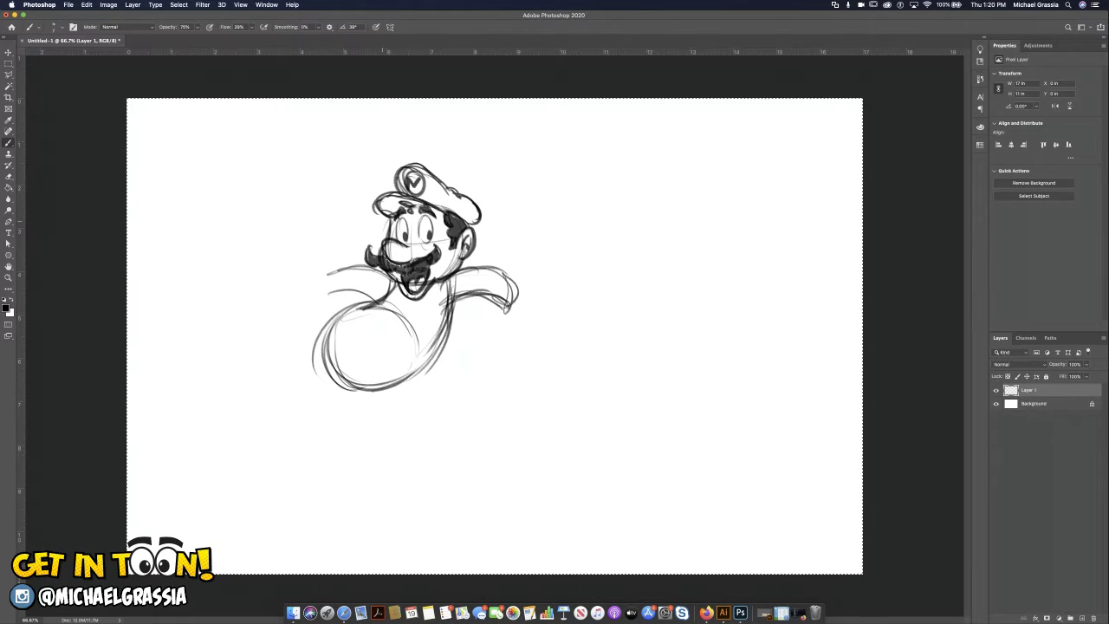
{"action": "key", "text": "super+z"}
{"action": "key", "text": "super+z"}
{"action": "key", "text": "super+z"}
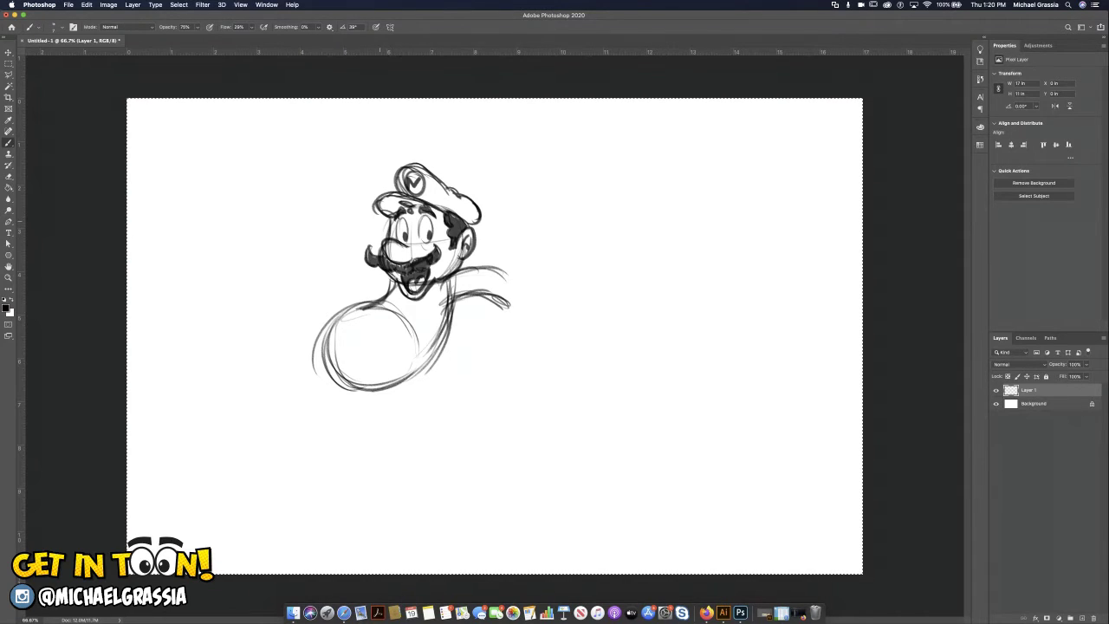
Sketch the left-side arm as two curved contours reaching out from behind the mustache and shoulder
{"action": "left_click_drag", "start_coordinate": [320, 258], "coordinate": [378, 253]}
{"action": "mouse_move", "coordinate": [323, 275]}
{"action": "left_mouse_down"}
{"action": "mouse_move", "coordinate": [386, 278]}
{"action": "mouse_move", "coordinate": [390, 301]}
{"action": "left_mouse_up"}
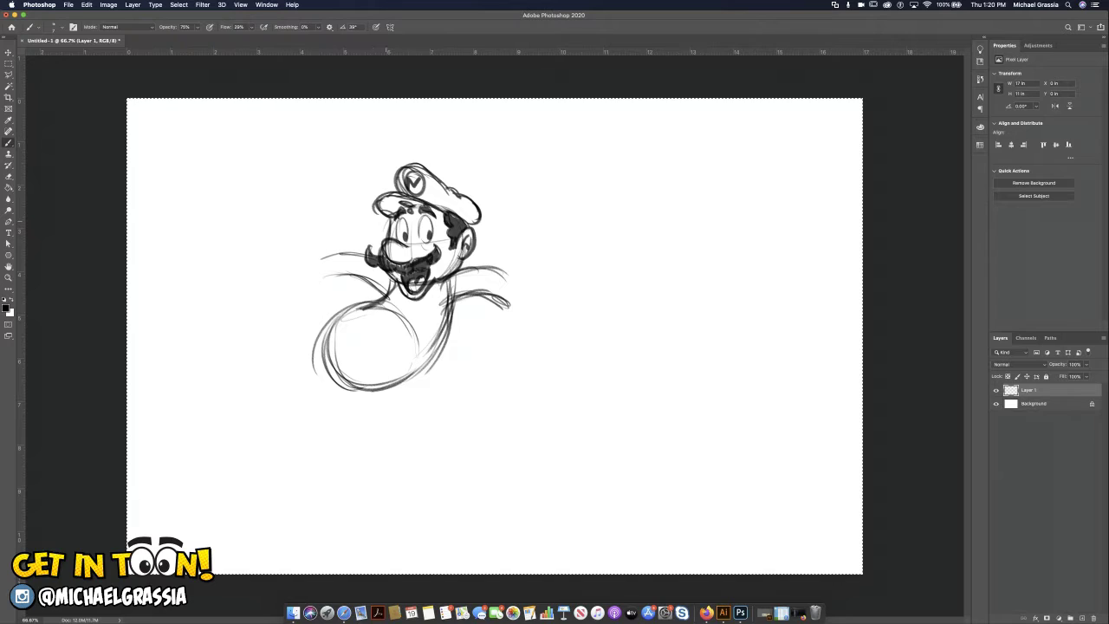
Sketch the near leg bending down from the belly and the far leg stretching out to the left
{"action": "mouse_move", "coordinate": [374, 355]}
{"action": "left_mouse_down"}
{"action": "mouse_move", "coordinate": [332, 354]}
{"action": "mouse_move", "coordinate": [318, 400]}
{"action": "left_mouse_up"}
{"action": "left_click_drag", "start_coordinate": [321, 362], "coordinate": [382, 355]}
{"action": "mouse_move", "coordinate": [357, 413]}
{"action": "left_mouse_down"}
{"action": "mouse_move", "coordinate": [375, 386]}
{"action": "mouse_move", "coordinate": [403, 380]}
{"action": "mouse_move", "coordinate": [448, 312]}
{"action": "mouse_move", "coordinate": [402, 381]}
{"action": "mouse_move", "coordinate": [360, 410]}
{"action": "left_mouse_up"}
{"action": "left_click_drag", "start_coordinate": [323, 369], "coordinate": [317, 397]}
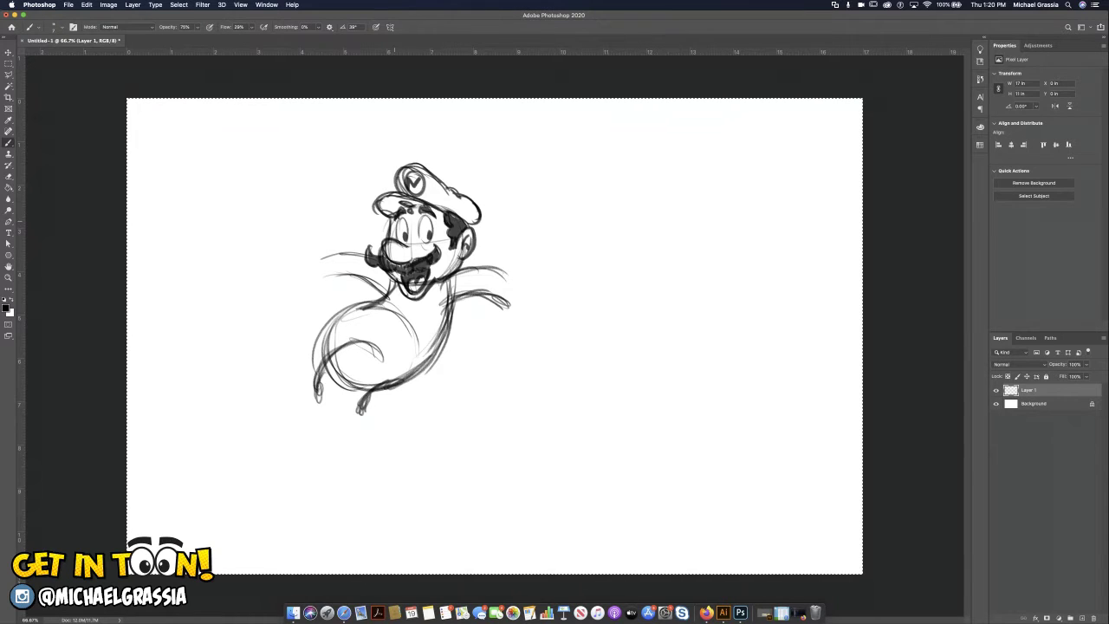
{"action": "mouse_move", "coordinate": [336, 309]}
{"action": "left_mouse_down"}
{"action": "mouse_move", "coordinate": [274, 318]}
{"action": "mouse_move", "coordinate": [265, 343]}
{"action": "mouse_move", "coordinate": [255, 329]}
{"action": "mouse_move", "coordinate": [319, 365]}
{"action": "left_mouse_up"}
{"action": "mouse_move", "coordinate": [263, 345]}
{"action": "left_mouse_down"}
{"action": "mouse_move", "coordinate": [295, 349]}
{"action": "mouse_move", "coordinate": [319, 391]}
{"action": "mouse_move", "coordinate": [360, 421]}
{"action": "left_mouse_up"}
Draw the overall's bib edge and two shoulder straps with round buttons across the chest
{"action": "left_click_drag", "start_coordinate": [371, 305], "coordinate": [425, 333]}
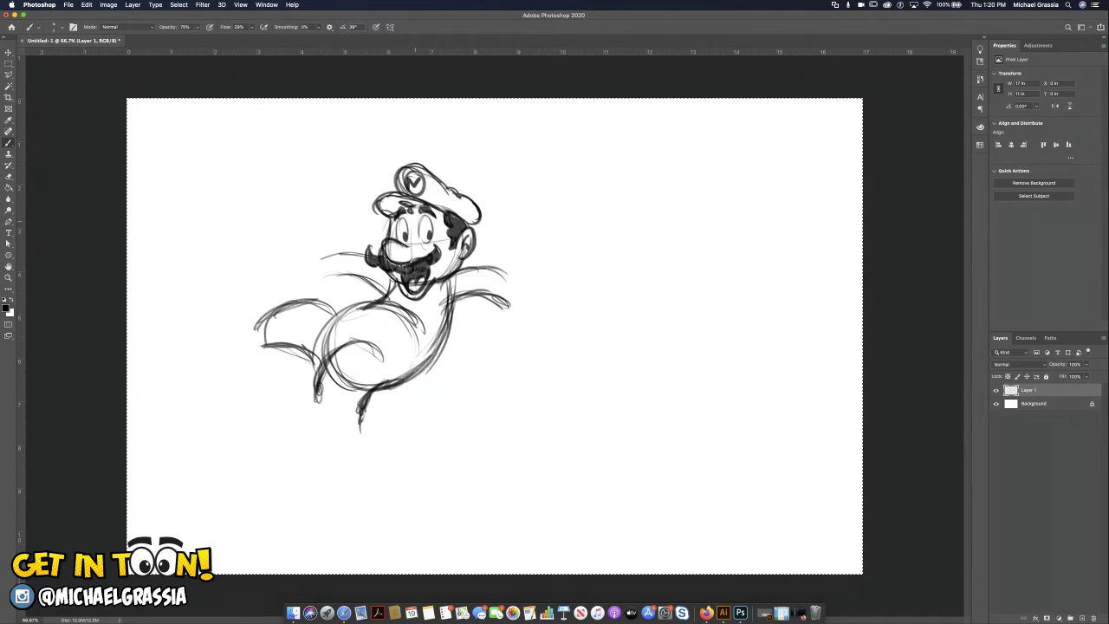
{"action": "left_click_drag", "start_coordinate": [410, 312], "coordinate": [421, 325]}
{"action": "left_click_drag", "start_coordinate": [433, 283], "coordinate": [422, 318]}
{"action": "left_click_drag", "start_coordinate": [388, 298], "coordinate": [381, 312]}
{"action": "left_click_drag", "start_coordinate": [399, 283], "coordinate": [388, 303]}
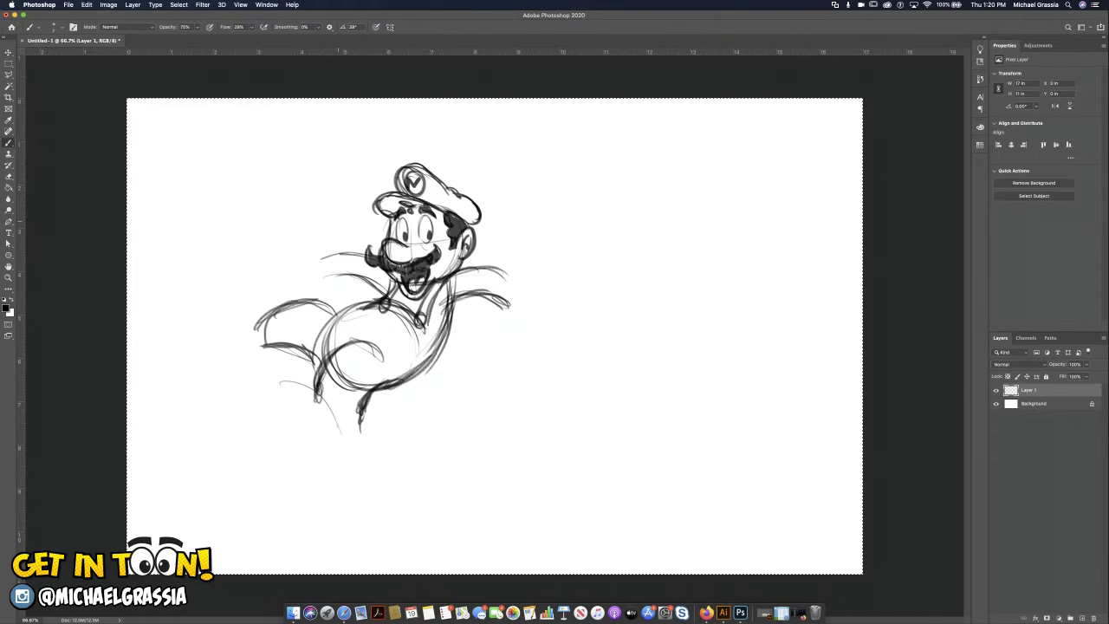
Draw the near foot's shoe as a tilted oval sole with a heel joined to the trouser leg
{"action": "mouse_move", "coordinate": [294, 383]}
{"action": "left_mouse_down"}
{"action": "mouse_move", "coordinate": [329, 440]}
{"action": "mouse_move", "coordinate": [318, 444]}
{"action": "mouse_move", "coordinate": [339, 433]}
{"action": "left_mouse_up"}
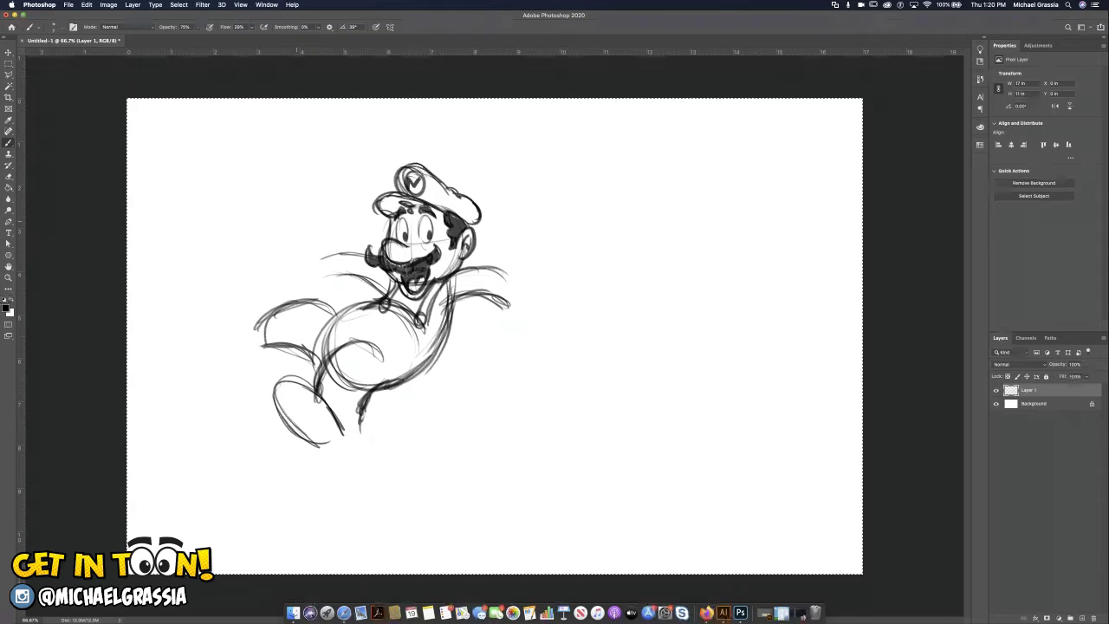
{"action": "left_click_drag", "start_coordinate": [303, 438], "coordinate": [351, 450]}
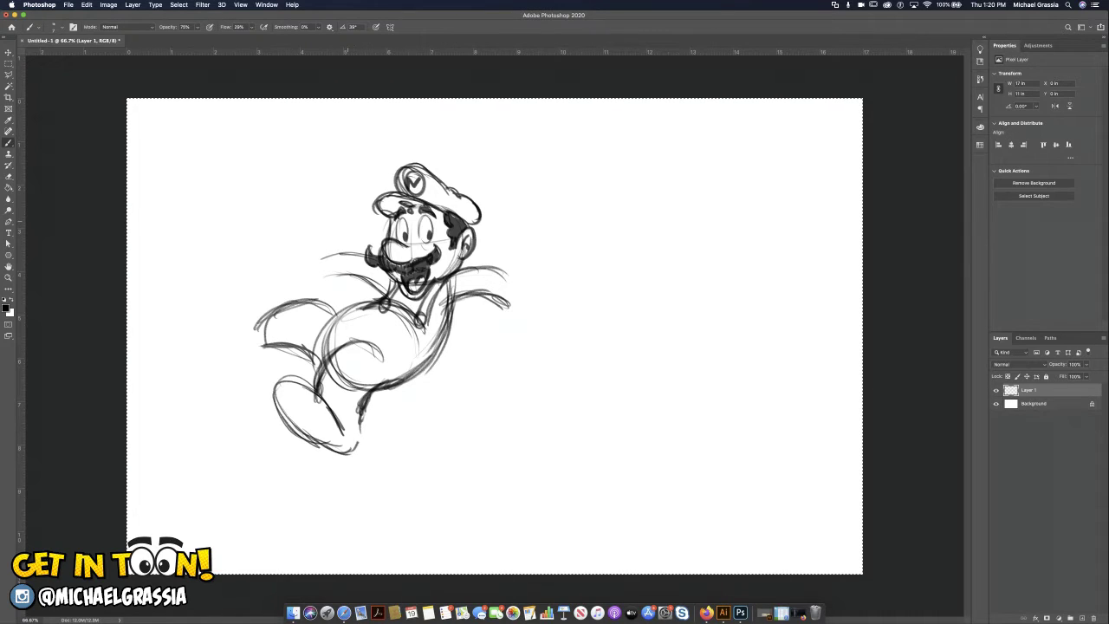
{"action": "left_click_drag", "start_coordinate": [362, 400], "coordinate": [351, 451]}
{"action": "left_click_drag", "start_coordinate": [329, 428], "coordinate": [304, 438]}
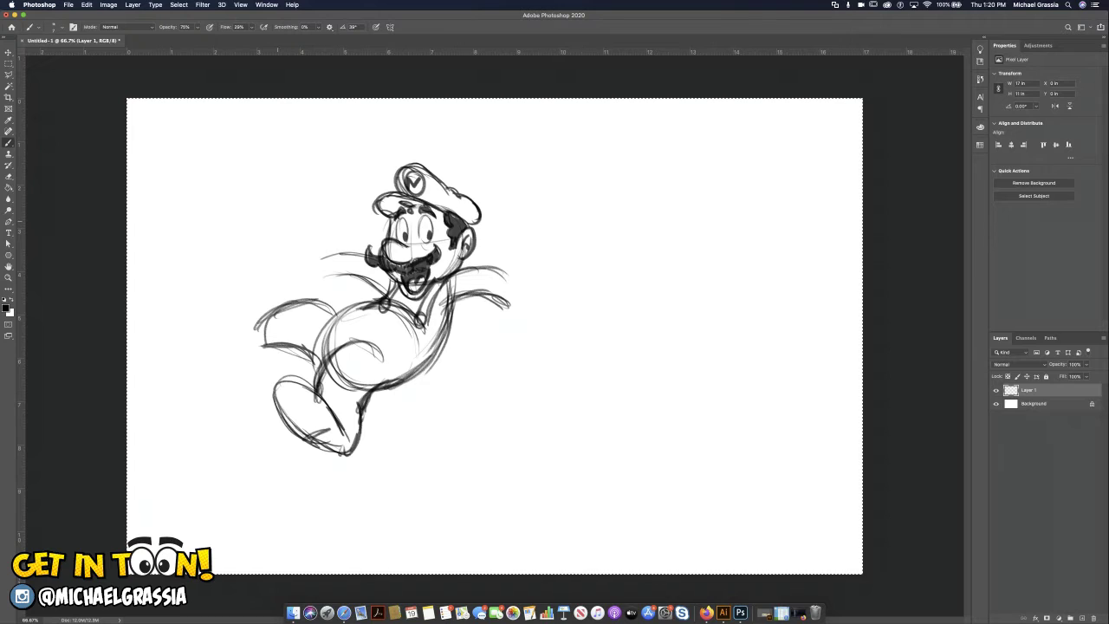
{"action": "left_click_drag", "start_coordinate": [338, 386], "coordinate": [329, 433]}
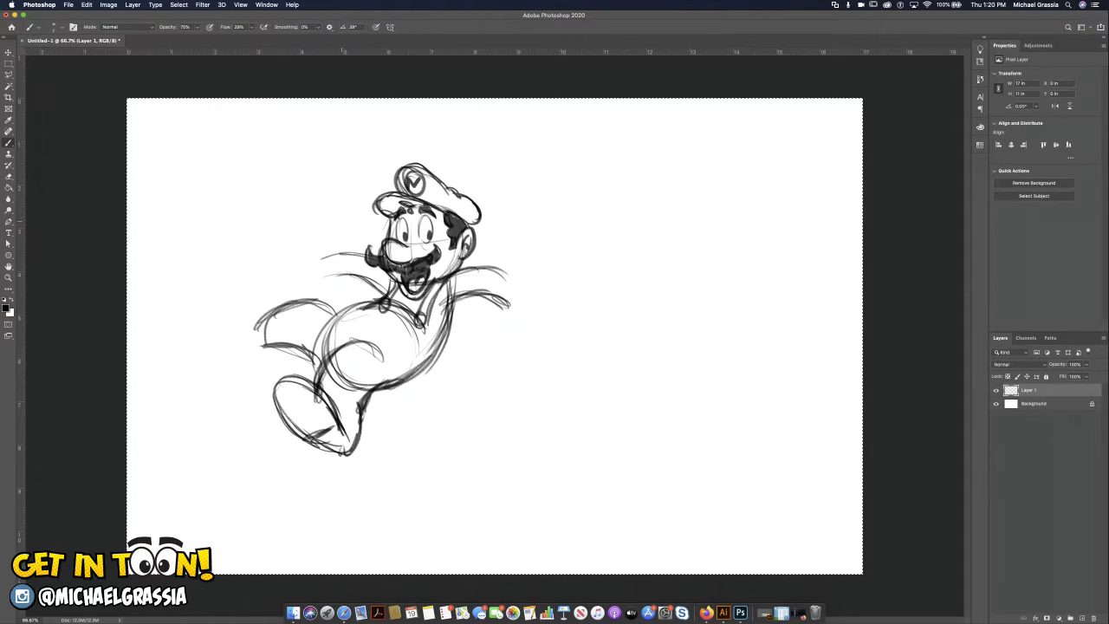
Draw the far foot's shoe as an upright oval sole with a heel at the end of the outstretched leg
{"action": "mouse_move", "coordinate": [265, 305]}
{"action": "left_mouse_down"}
{"action": "mouse_move", "coordinate": [260, 272]}
{"action": "mouse_move", "coordinate": [265, 312]}
{"action": "mouse_move", "coordinate": [239, 340]}
{"action": "mouse_move", "coordinate": [266, 346]}
{"action": "left_mouse_up"}
{"action": "mouse_move", "coordinate": [241, 255]}
{"action": "left_mouse_down"}
{"action": "mouse_move", "coordinate": [226, 286]}
{"action": "mouse_move", "coordinate": [241, 346]}
{"action": "left_mouse_up"}
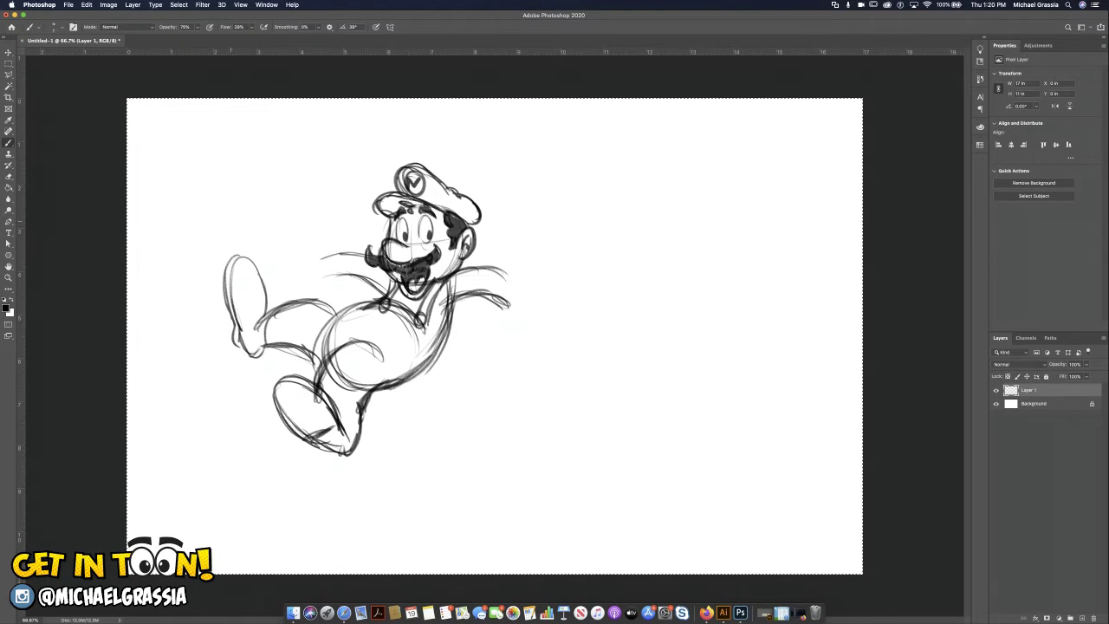
Draw rounded glove cuffs at the wrists of both outstretched arms
{"action": "left_click_drag", "start_coordinate": [499, 268], "coordinate": [508, 309]}
{"action": "left_click_drag", "start_coordinate": [501, 270], "coordinate": [516, 306]}
{"action": "left_click_drag", "start_coordinate": [339, 252], "coordinate": [334, 279]}
{"action": "left_click_drag", "start_coordinate": [343, 251], "coordinate": [331, 282]}
{"action": "left_click_drag", "start_coordinate": [504, 305], "coordinate": [515, 315]}
Draw open gloved hands with spread fingers and thumbs at the ends of both arms
{"action": "mouse_move", "coordinate": [520, 260]}
{"action": "left_mouse_down"}
{"action": "mouse_move", "coordinate": [530, 309]}
{"action": "mouse_move", "coordinate": [560, 251]}
{"action": "left_mouse_up"}
{"action": "mouse_move", "coordinate": [322, 227]}
{"action": "left_mouse_down"}
{"action": "mouse_move", "coordinate": [297, 283]}
{"action": "mouse_move", "coordinate": [323, 275]}
{"action": "mouse_move", "coordinate": [291, 237]}
{"action": "mouse_move", "coordinate": [303, 220]}
{"action": "mouse_move", "coordinate": [300, 243]}
{"action": "left_mouse_up"}
{"action": "mouse_move", "coordinate": [286, 222]}
{"action": "left_mouse_down"}
{"action": "mouse_move", "coordinate": [311, 227]}
{"action": "mouse_move", "coordinate": [307, 214]}
{"action": "mouse_move", "coordinate": [328, 239]}
{"action": "left_mouse_up"}
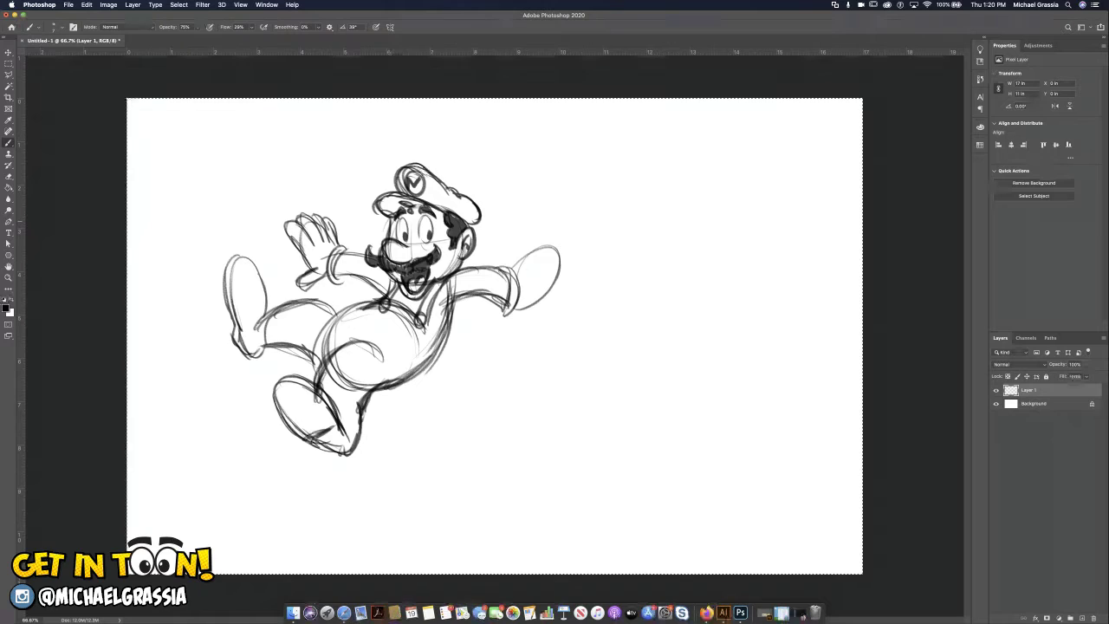
{"action": "mouse_move", "coordinate": [516, 327]}
{"action": "left_mouse_down"}
{"action": "mouse_move", "coordinate": [579, 269]}
{"action": "mouse_move", "coordinate": [578, 251]}
{"action": "mouse_move", "coordinate": [563, 244]}
{"action": "left_mouse_up"}
{"action": "left_click_drag", "start_coordinate": [534, 265], "coordinate": [555, 248]}
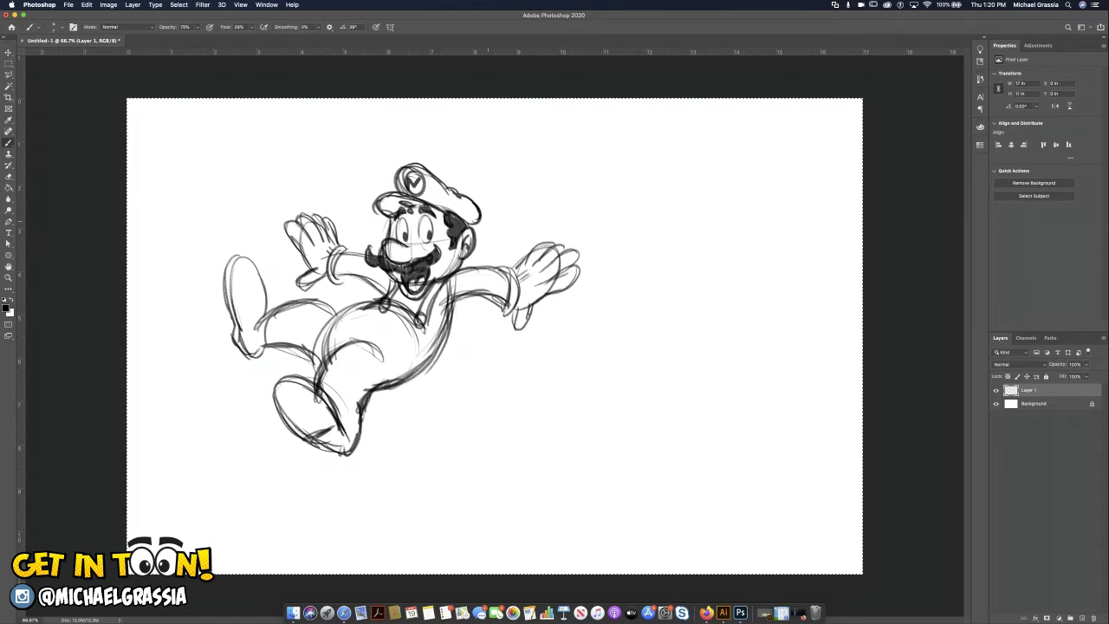
Undo the last strokes, redraw the near thigh's crease over the belly, and add fabric folds to both trouser legs
{"action": "key", "text": "super+z"}
{"action": "key", "text": "super+z"}
{"action": "mouse_move", "coordinate": [345, 346]}
{"action": "left_mouse_down"}
{"action": "mouse_move", "coordinate": [320, 376]}
{"action": "mouse_move", "coordinate": [376, 350]}
{"action": "left_mouse_up"}
{"action": "mouse_move", "coordinate": [317, 373]}
{"action": "left_mouse_down"}
{"action": "mouse_move", "coordinate": [376, 349]}
{"action": "mouse_move", "coordinate": [355, 357]}
{"action": "left_mouse_up"}
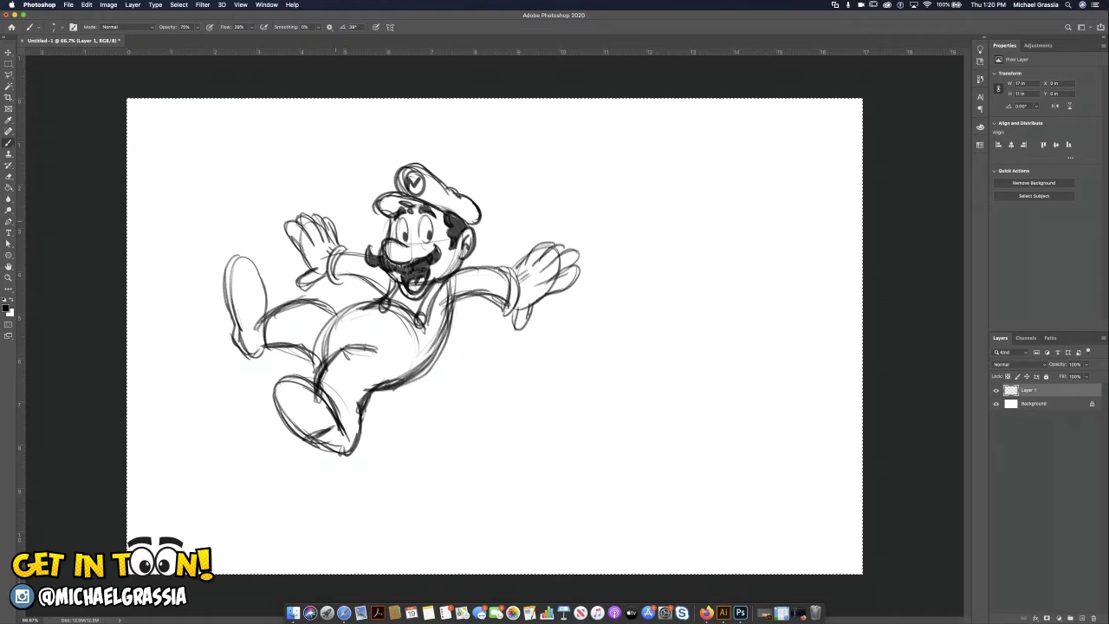
{"action": "left_click_drag", "start_coordinate": [328, 405], "coordinate": [364, 428]}
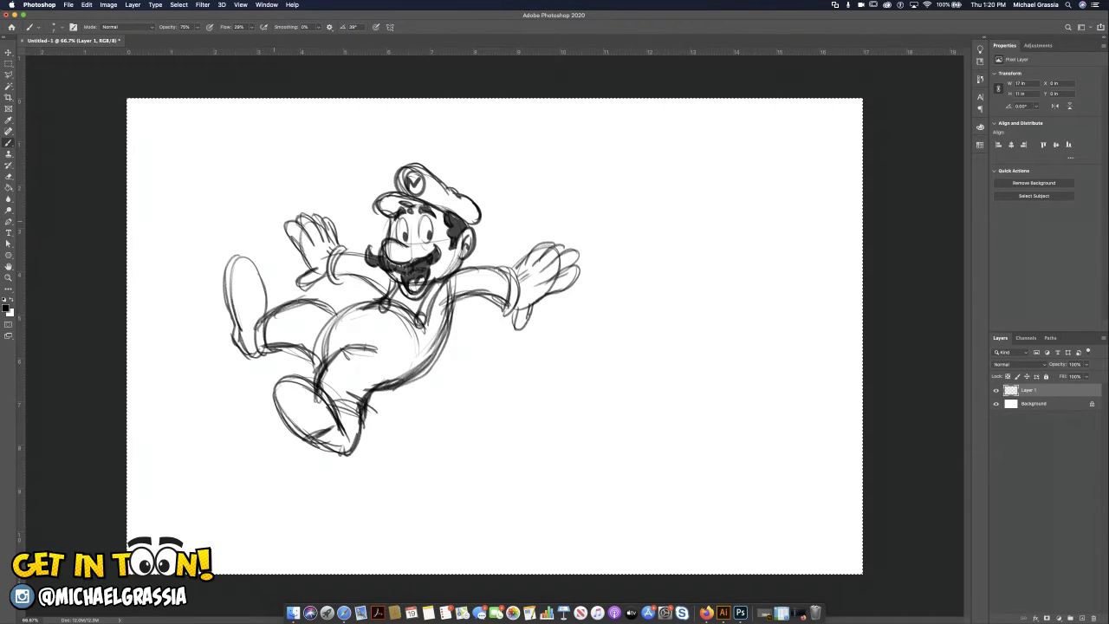
{"action": "left_click_drag", "start_coordinate": [274, 325], "coordinate": [275, 352]}
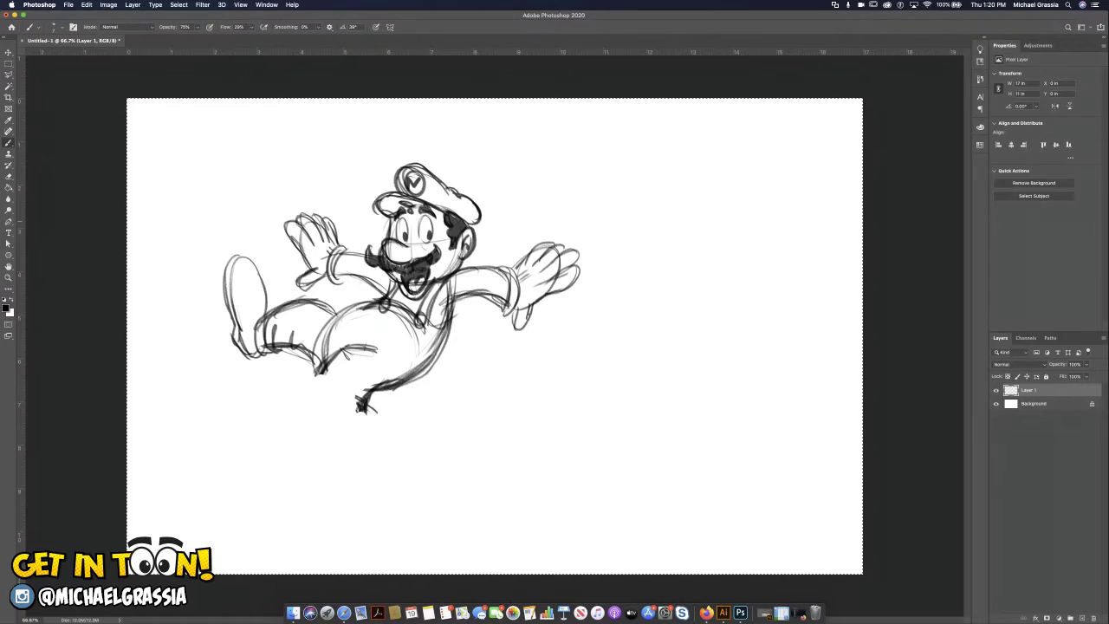
Redraw the near shoe as a large upright oval sole with a heel line, and strengthen the thigh crease above it
{"action": "mouse_move", "coordinate": [319, 365]}
{"action": "left_mouse_down"}
{"action": "mouse_move", "coordinate": [304, 423]}
{"action": "mouse_move", "coordinate": [348, 350]}
{"action": "mouse_move", "coordinate": [345, 440]}
{"action": "left_mouse_up"}
{"action": "left_click_drag", "start_coordinate": [352, 374], "coordinate": [345, 439]}
{"action": "mouse_move", "coordinate": [350, 368]}
{"action": "left_mouse_down"}
{"action": "mouse_move", "coordinate": [305, 421]}
{"action": "mouse_move", "coordinate": [328, 447]}
{"action": "left_mouse_up"}
{"action": "left_click_drag", "start_coordinate": [301, 410], "coordinate": [345, 451]}
{"action": "mouse_move", "coordinate": [364, 409]}
{"action": "left_mouse_down"}
{"action": "mouse_move", "coordinate": [342, 458]}
{"action": "mouse_move", "coordinate": [368, 395]}
{"action": "left_mouse_up"}
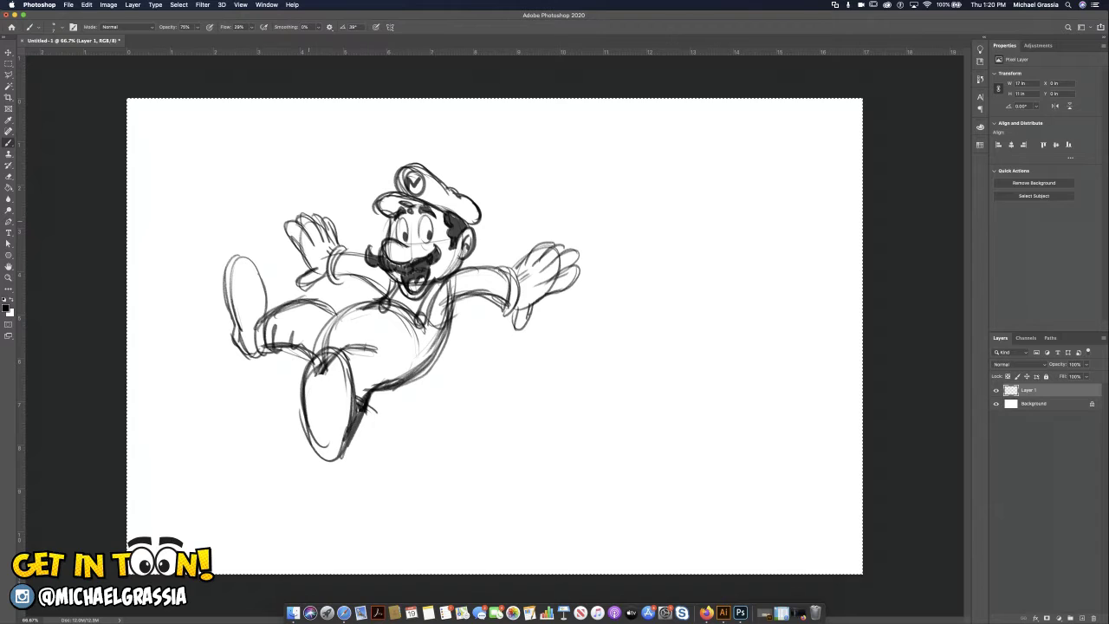
{"action": "mouse_move", "coordinate": [308, 350]}
{"action": "left_mouse_down"}
{"action": "mouse_move", "coordinate": [346, 421]}
{"action": "mouse_move", "coordinate": [338, 457]}
{"action": "left_mouse_up"}
{"action": "left_click_drag", "start_coordinate": [303, 424], "coordinate": [343, 428]}
{"action": "left_click_drag", "start_coordinate": [308, 426], "coordinate": [333, 428]}
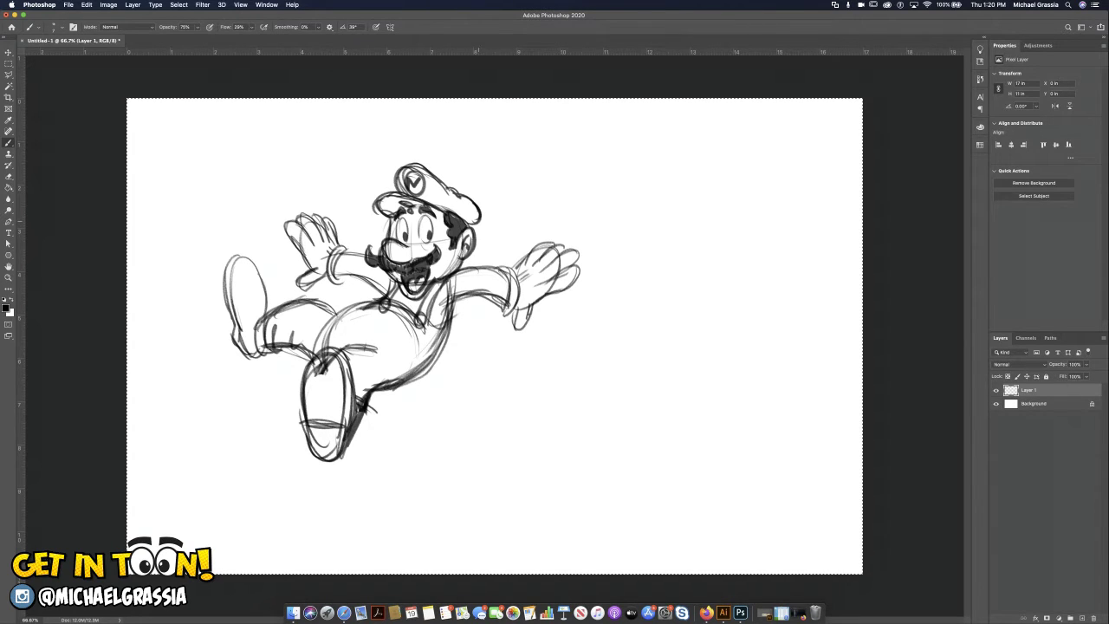
{"action": "left_click_drag", "start_coordinate": [350, 342], "coordinate": [381, 351]}
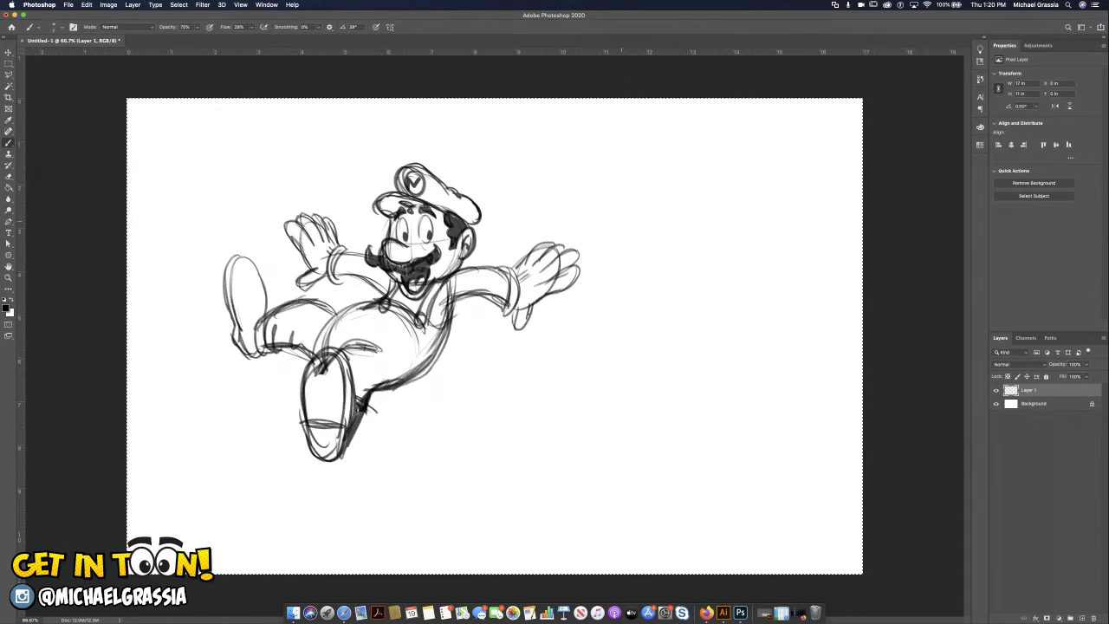
Outline a wide, rounded mushroom-shaped Goomba head on the ground beyond Mario's outstretched arm
{"action": "mouse_move", "coordinate": [603, 386]}
{"action": "left_mouse_down"}
{"action": "mouse_move", "coordinate": [563, 404]}
{"action": "mouse_move", "coordinate": [530, 447]}
{"action": "mouse_move", "coordinate": [583, 473]}
{"action": "left_mouse_up"}
{"action": "mouse_move", "coordinate": [532, 455]}
{"action": "left_mouse_down"}
{"action": "mouse_move", "coordinate": [592, 400]}
{"action": "mouse_move", "coordinate": [645, 375]}
{"action": "mouse_move", "coordinate": [708, 440]}
{"action": "mouse_move", "coordinate": [658, 472]}
{"action": "left_mouse_up"}
{"action": "left_click_drag", "start_coordinate": [707, 446], "coordinate": [681, 468]}
{"action": "left_click_drag", "start_coordinate": [708, 459], "coordinate": [660, 472]}
Draw thick, inward-slanting angry eyebrows on the Goomba and half-round eyes with small pupils beneath them
{"action": "left_click_drag", "start_coordinate": [572, 402], "coordinate": [612, 424]}
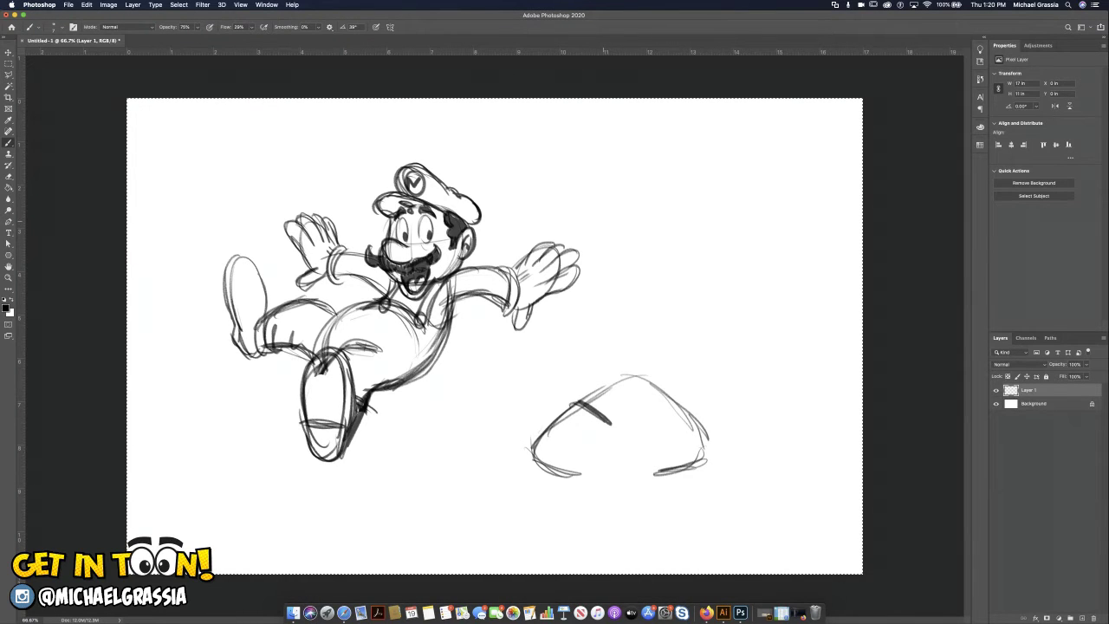
{"action": "left_click_drag", "start_coordinate": [667, 399], "coordinate": [624, 424]}
{"action": "mouse_move", "coordinate": [674, 399]}
{"action": "left_mouse_down"}
{"action": "mouse_move", "coordinate": [627, 426]}
{"action": "mouse_move", "coordinate": [660, 406]}
{"action": "left_mouse_up"}
{"action": "mouse_move", "coordinate": [577, 404]}
{"action": "left_mouse_down"}
{"action": "mouse_move", "coordinate": [582, 431]}
{"action": "mouse_move", "coordinate": [643, 434]}
{"action": "left_mouse_up"}
{"action": "left_click_drag", "start_coordinate": [643, 433], "coordinate": [658, 435]}
{"action": "left_click_drag", "start_coordinate": [577, 404], "coordinate": [640, 430]}
Add two long flat feet under the Goomba, close the head's lower edge, and draw a crooked snarling mouth
{"action": "mouse_move", "coordinate": [530, 470]}
{"action": "left_mouse_down"}
{"action": "mouse_move", "coordinate": [510, 485]}
{"action": "mouse_move", "coordinate": [616, 478]}
{"action": "left_mouse_up"}
{"action": "mouse_move", "coordinate": [686, 472]}
{"action": "left_mouse_down"}
{"action": "mouse_move", "coordinate": [723, 493]}
{"action": "mouse_move", "coordinate": [622, 485]}
{"action": "left_mouse_up"}
{"action": "left_click_drag", "start_coordinate": [613, 480], "coordinate": [681, 492]}
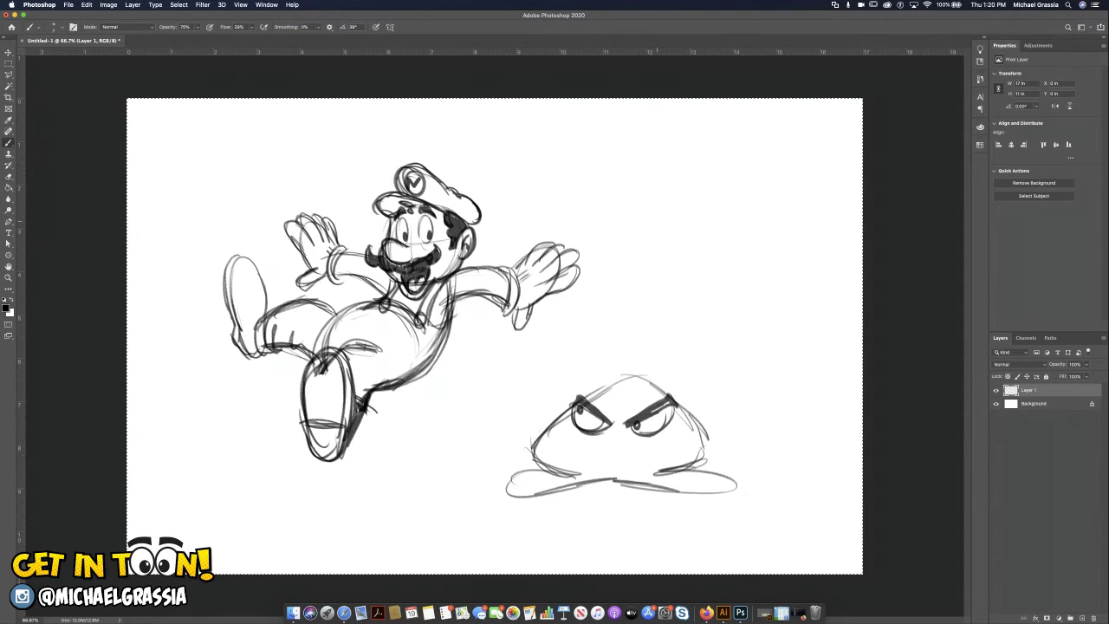
{"action": "left_click_drag", "start_coordinate": [572, 476], "coordinate": [669, 472]}
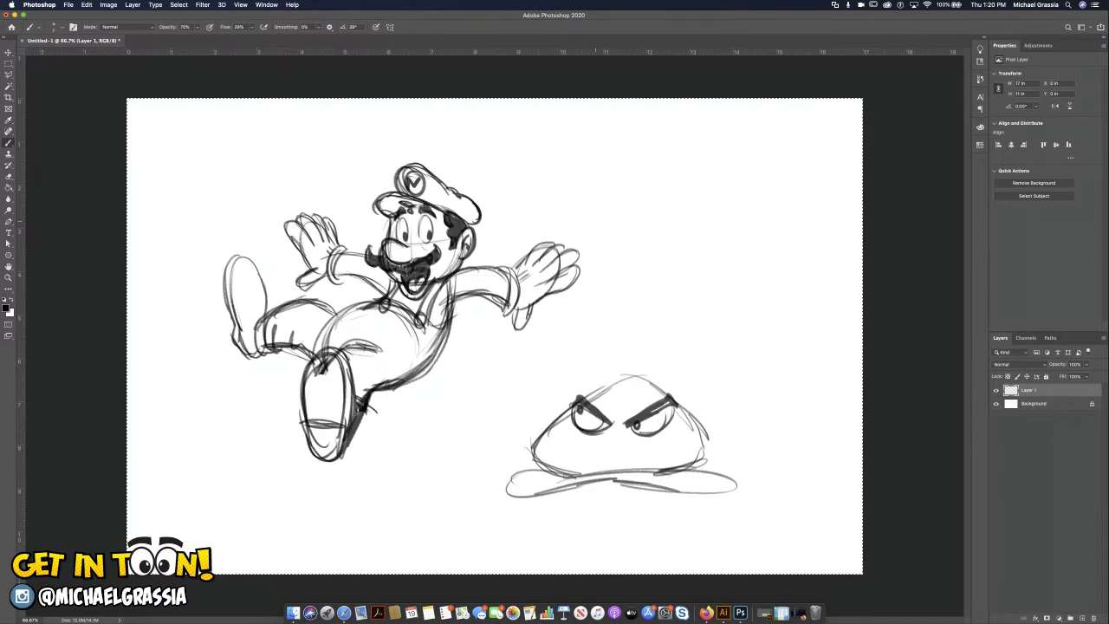
{"action": "mouse_move", "coordinate": [600, 454]}
{"action": "left_mouse_down"}
{"action": "mouse_move", "coordinate": [670, 448]}
{"action": "mouse_move", "coordinate": [678, 460]}
{"action": "mouse_move", "coordinate": [631, 452]}
{"action": "left_mouse_up"}
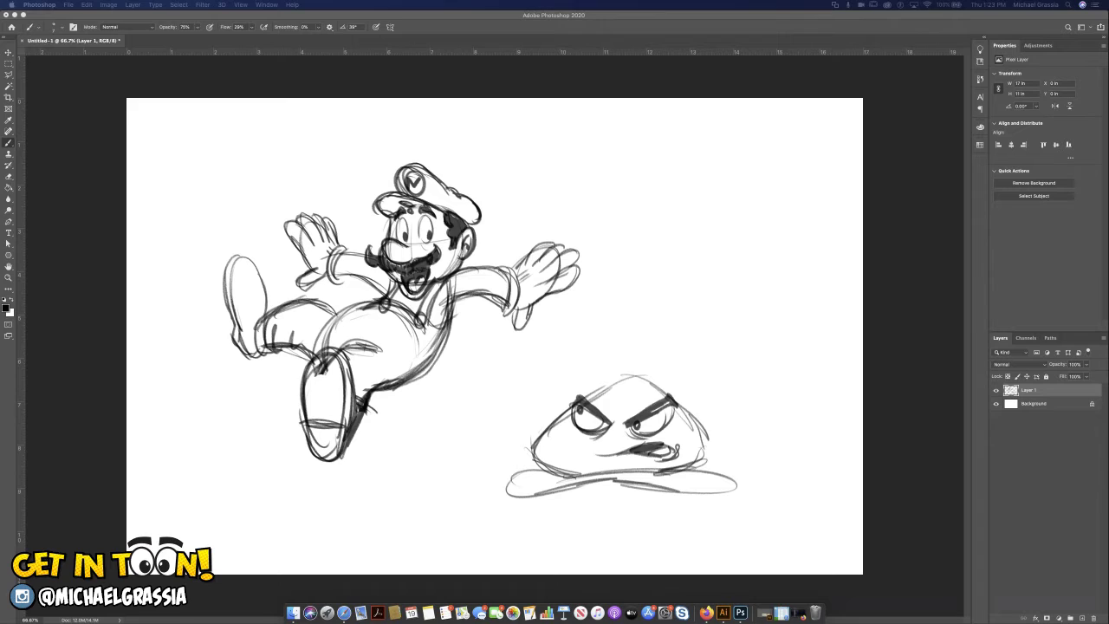
Draw curved motion lines trailing from Mario's near shoe over the Goomba and from behind his cap
{"action": "left_click_drag", "start_coordinate": [352, 457], "coordinate": [551, 378]}
{"action": "left_click_drag", "start_coordinate": [402, 407], "coordinate": [610, 361]}
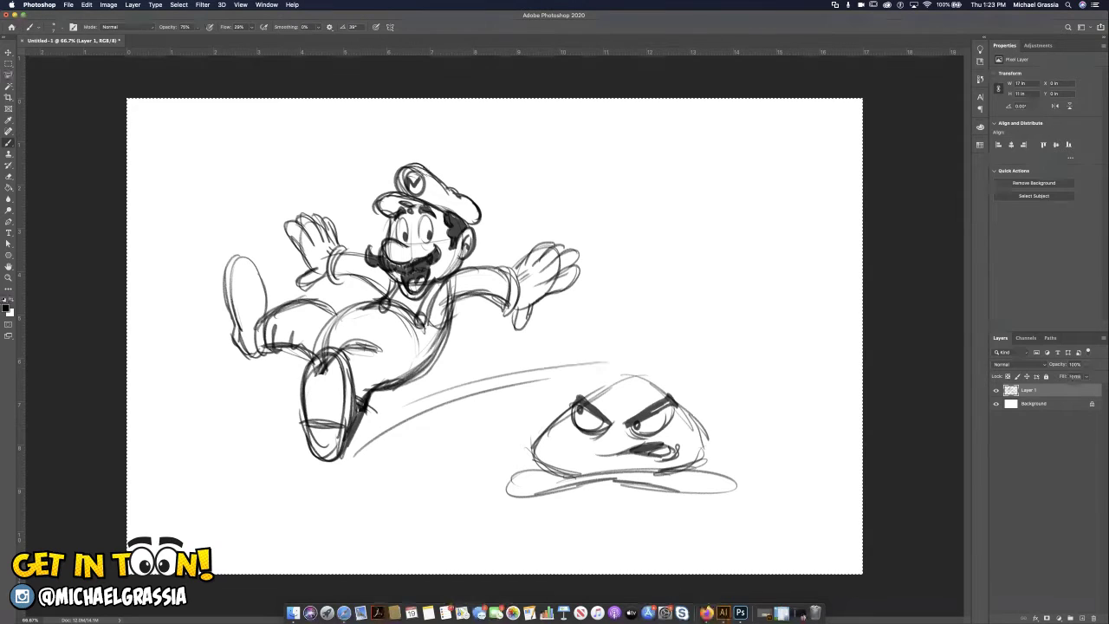
{"action": "left_click_drag", "start_coordinate": [471, 176], "coordinate": [619, 212]}
{"action": "left_click_drag", "start_coordinate": [502, 193], "coordinate": [554, 201]}
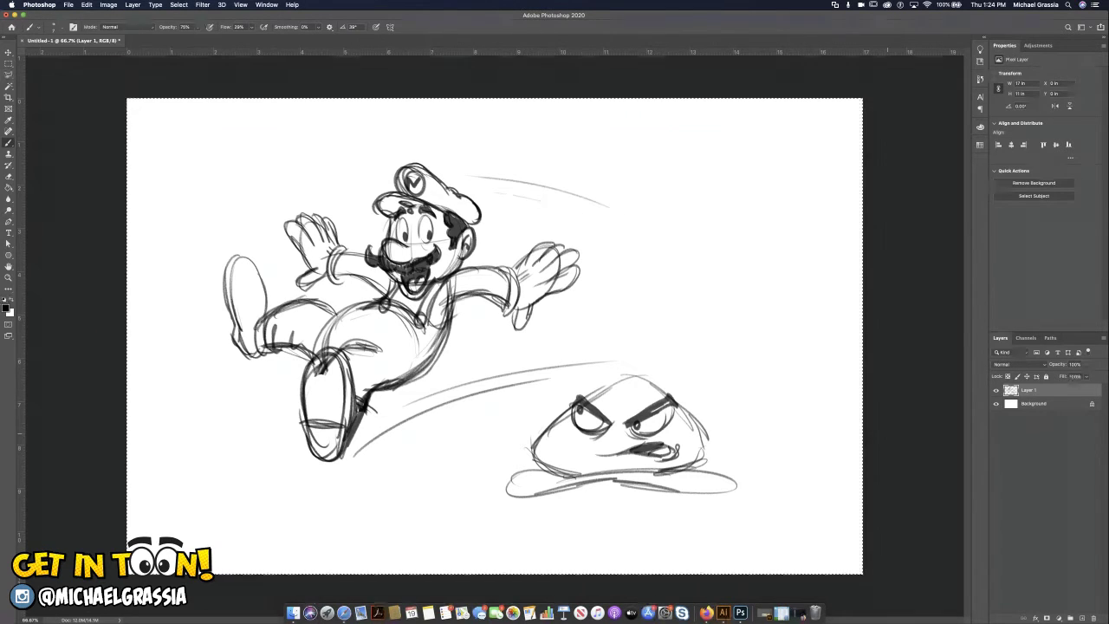
Sketch the horizon line behind both characters and add a few diagonal perspective lines across the ground
{"action": "left_click_drag", "start_coordinate": [139, 470], "coordinate": [506, 450]}
{"action": "left_click_drag", "start_coordinate": [344, 462], "coordinate": [516, 448]}
{"action": "mouse_move", "coordinate": [725, 442]}
{"action": "left_mouse_down"}
{"action": "mouse_move", "coordinate": [861, 441]}
{"action": "mouse_move", "coordinate": [832, 435]}
{"action": "left_mouse_up"}
{"action": "left_click_drag", "start_coordinate": [197, 478], "coordinate": [294, 525]}
{"action": "left_click_drag", "start_coordinate": [403, 471], "coordinate": [505, 508]}
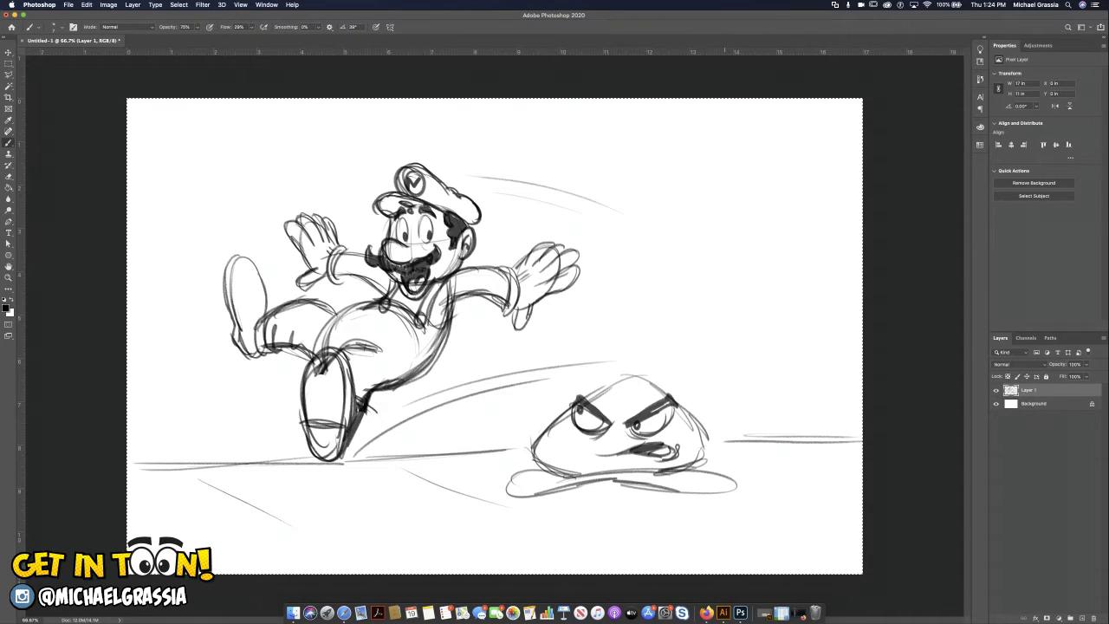
Sketch a short warp pipe with a wide rim behind the Goomba at the canvas's far edge
{"action": "left_click_drag", "start_coordinate": [751, 352], "coordinate": [752, 431]}
{"action": "mouse_move", "coordinate": [732, 327]}
{"action": "left_mouse_down"}
{"action": "mouse_move", "coordinate": [733, 348]}
{"action": "mouse_move", "coordinate": [853, 340]}
{"action": "left_mouse_up"}
{"action": "left_click_drag", "start_coordinate": [723, 351], "coordinate": [858, 346]}
{"action": "left_click_drag", "start_coordinate": [731, 328], "coordinate": [856, 321]}
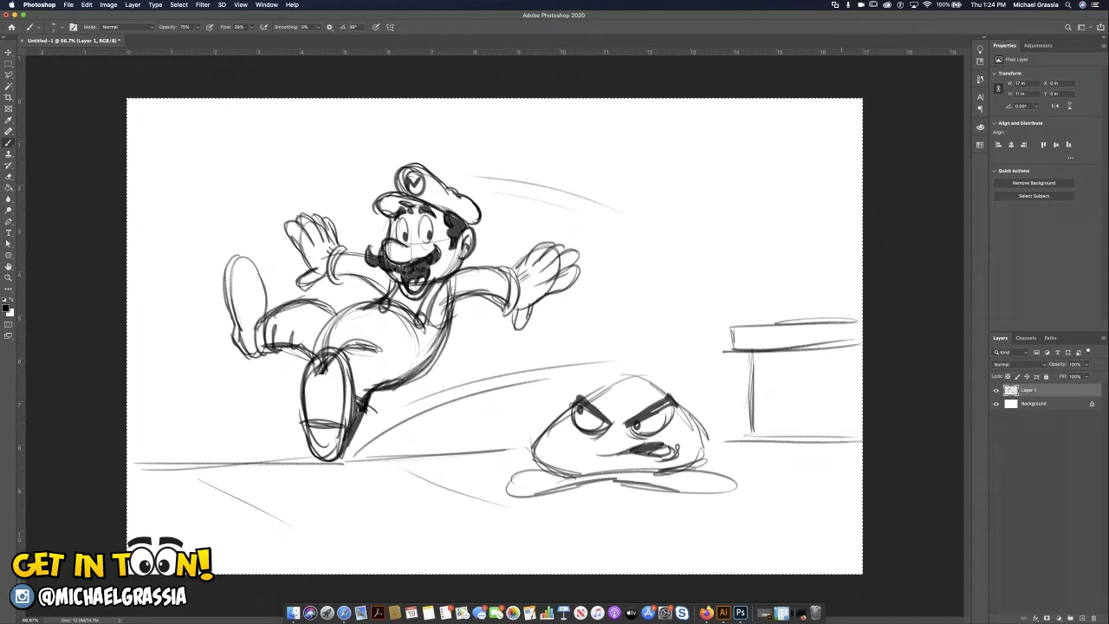
Sketch a taller warp pipe with a rectangular rim behind the short one, and outline a puffy cloud above both
{"action": "left_click_drag", "start_coordinate": [750, 293], "coordinate": [752, 324]}
{"action": "left_click_drag", "start_coordinate": [673, 290], "coordinate": [675, 388]}
{"action": "left_click_drag", "start_coordinate": [666, 269], "coordinate": [674, 390]}
{"action": "left_click_drag", "start_coordinate": [644, 268], "coordinate": [767, 265]}
{"action": "left_click_drag", "start_coordinate": [662, 274], "coordinate": [759, 272]}
{"action": "left_click_drag", "start_coordinate": [650, 246], "coordinate": [648, 265]}
{"action": "mouse_move", "coordinate": [643, 247]}
{"action": "left_mouse_down"}
{"action": "mouse_move", "coordinate": [773, 239]}
{"action": "mouse_move", "coordinate": [753, 244]}
{"action": "mouse_move", "coordinate": [771, 267]}
{"action": "left_mouse_up"}
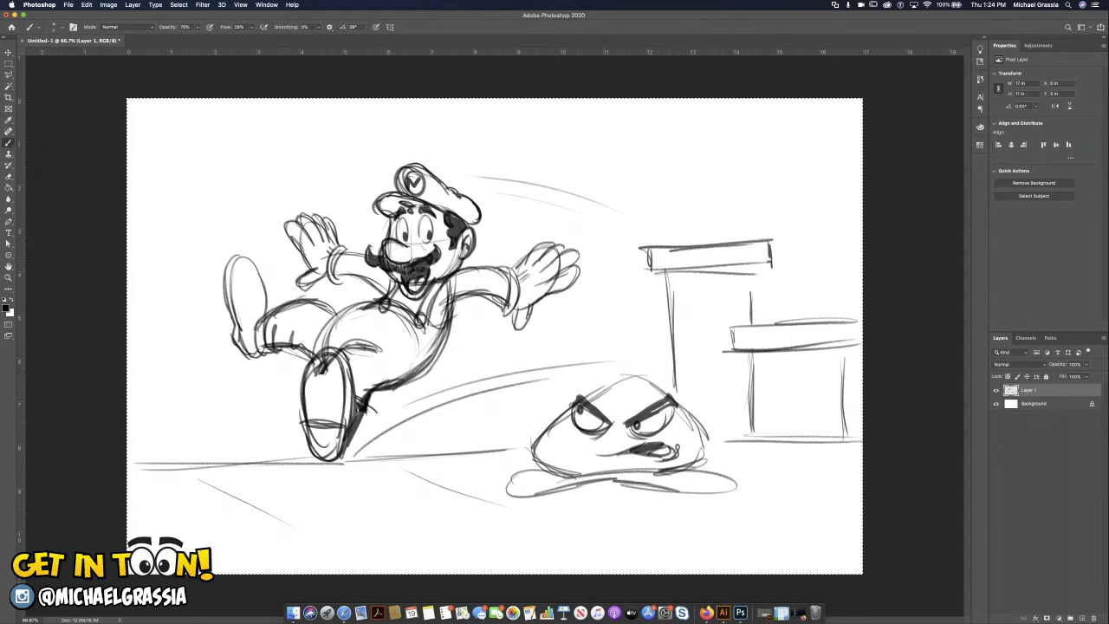
{"action": "mouse_move", "coordinate": [858, 123]}
{"action": "left_mouse_down"}
{"action": "mouse_move", "coordinate": [735, 170]}
{"action": "mouse_move", "coordinate": [563, 186]}
{"action": "left_mouse_up"}
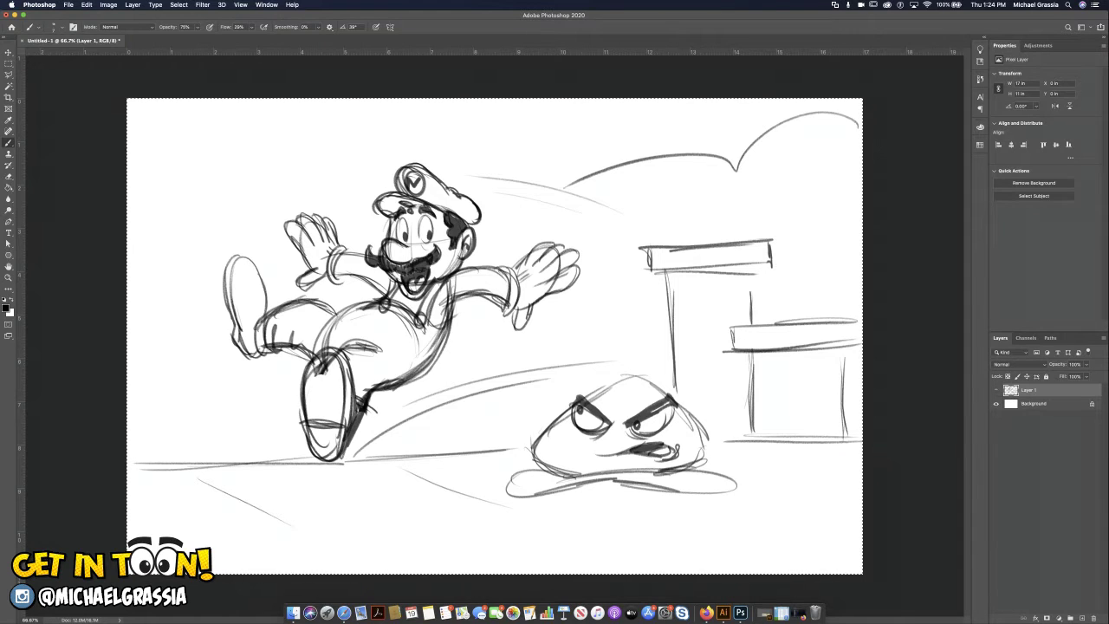
Hide the Mario sketch layer and add a new empty layer above it
{"action": "left_click", "coordinate": [997, 390]}
{"action": "left_click", "coordinate": [1082, 618]}
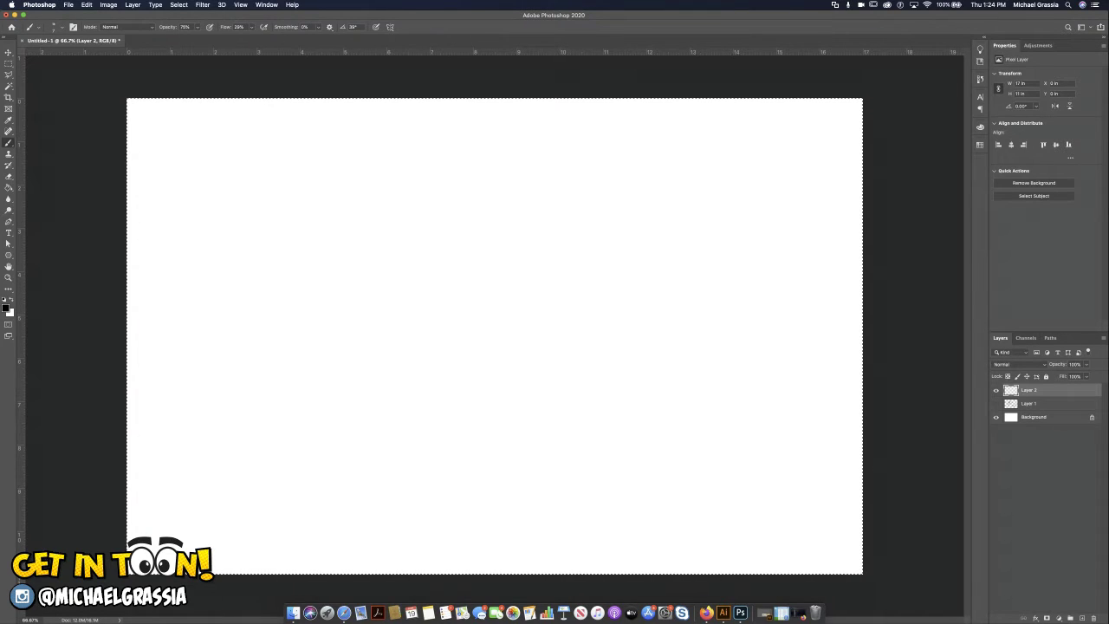
{"action": "key", "text": "super+Tab"}
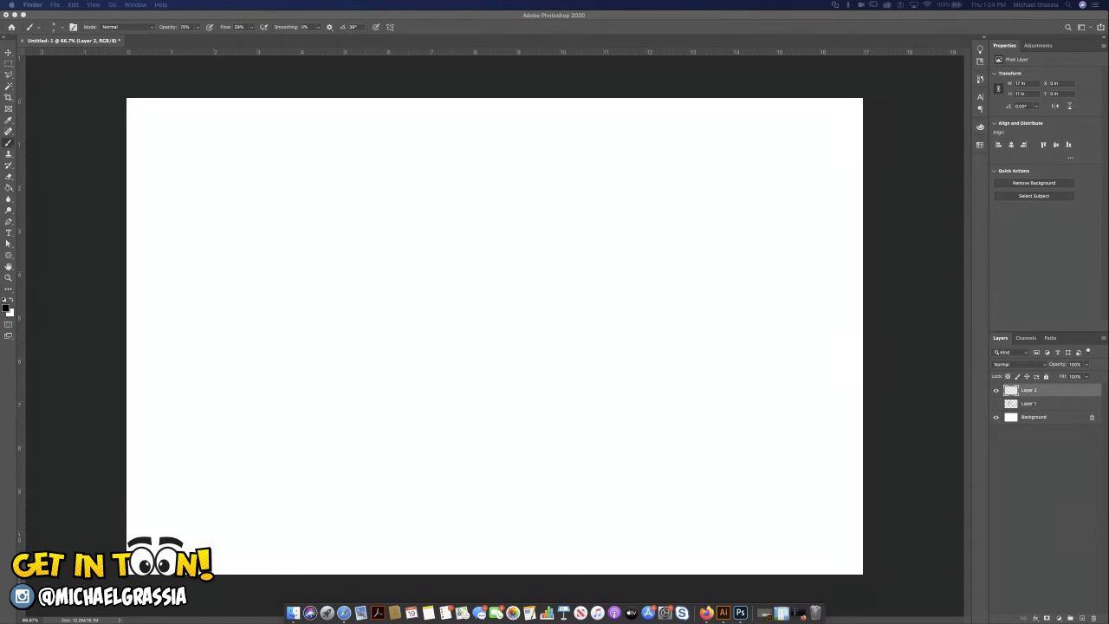
Sketch Sonic's round head with curved face guidelines, a wide muzzle, and a small oval nose at its tip
{"action": "mouse_move", "coordinate": [379, 251]}
{"action": "left_mouse_down"}
{"action": "mouse_move", "coordinate": [343, 214]}
{"action": "mouse_move", "coordinate": [380, 240]}
{"action": "mouse_move", "coordinate": [292, 246]}
{"action": "mouse_move", "coordinate": [336, 304]}
{"action": "left_mouse_up"}
{"action": "left_click_drag", "start_coordinate": [311, 237], "coordinate": [331, 300]}
{"action": "mouse_move", "coordinate": [277, 274]}
{"action": "left_mouse_down"}
{"action": "mouse_move", "coordinate": [365, 278]}
{"action": "mouse_move", "coordinate": [383, 268]}
{"action": "left_mouse_up"}
{"action": "mouse_move", "coordinate": [300, 293]}
{"action": "left_mouse_down"}
{"action": "mouse_move", "coordinate": [362, 280]}
{"action": "mouse_move", "coordinate": [291, 286]}
{"action": "mouse_move", "coordinate": [334, 311]}
{"action": "mouse_move", "coordinate": [355, 301]}
{"action": "mouse_move", "coordinate": [330, 309]}
{"action": "left_mouse_up"}
{"action": "mouse_move", "coordinate": [363, 268]}
{"action": "left_mouse_down"}
{"action": "mouse_move", "coordinate": [354, 302]}
{"action": "mouse_move", "coordinate": [302, 320]}
{"action": "mouse_move", "coordinate": [283, 307]}
{"action": "mouse_move", "coordinate": [286, 273]}
{"action": "mouse_move", "coordinate": [296, 275]}
{"action": "mouse_move", "coordinate": [281, 283]}
{"action": "mouse_move", "coordinate": [290, 296]}
{"action": "mouse_move", "coordinate": [279, 265]}
{"action": "mouse_move", "coordinate": [294, 280]}
{"action": "left_mouse_up"}
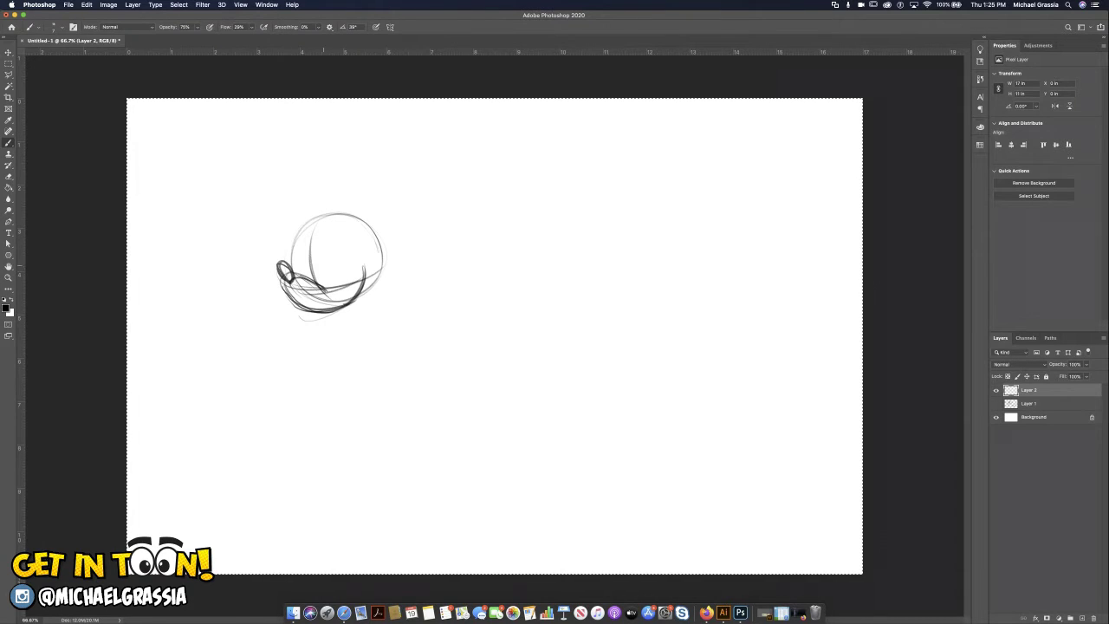
Undo the first eye stroke and draw Sonic's eyes with slanted angry brows and a small pupil beside the nose
{"action": "mouse_move", "coordinate": [329, 245]}
{"action": "left_mouse_down"}
{"action": "mouse_move", "coordinate": [333, 282]}
{"action": "mouse_move", "coordinate": [325, 241]}
{"action": "mouse_move", "coordinate": [320, 280]}
{"action": "left_mouse_up"}
{"action": "key", "text": "super+z"}
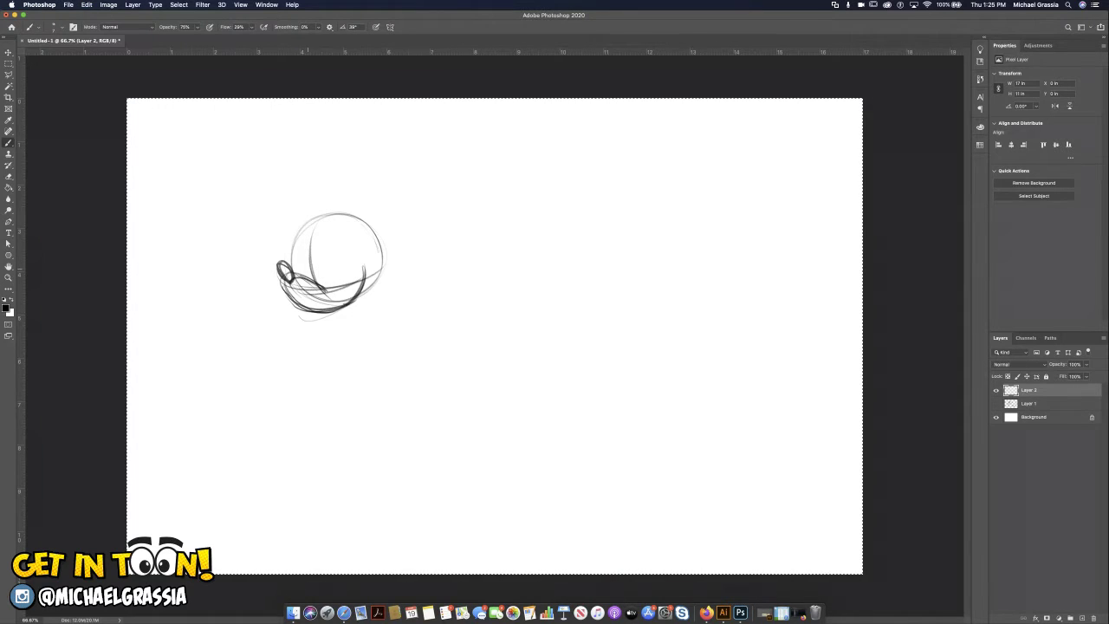
{"action": "mouse_move", "coordinate": [308, 264]}
{"action": "left_mouse_down"}
{"action": "mouse_move", "coordinate": [349, 226]}
{"action": "mouse_move", "coordinate": [359, 243]}
{"action": "mouse_move", "coordinate": [322, 275]}
{"action": "left_mouse_up"}
{"action": "mouse_move", "coordinate": [345, 231]}
{"action": "left_mouse_down"}
{"action": "mouse_move", "coordinate": [335, 281]}
{"action": "mouse_move", "coordinate": [295, 256]}
{"action": "mouse_move", "coordinate": [308, 270]}
{"action": "mouse_move", "coordinate": [300, 258]}
{"action": "mouse_move", "coordinate": [337, 219]}
{"action": "mouse_move", "coordinate": [351, 220]}
{"action": "left_mouse_up"}
{"action": "left_click_drag", "start_coordinate": [324, 267], "coordinate": [326, 276]}
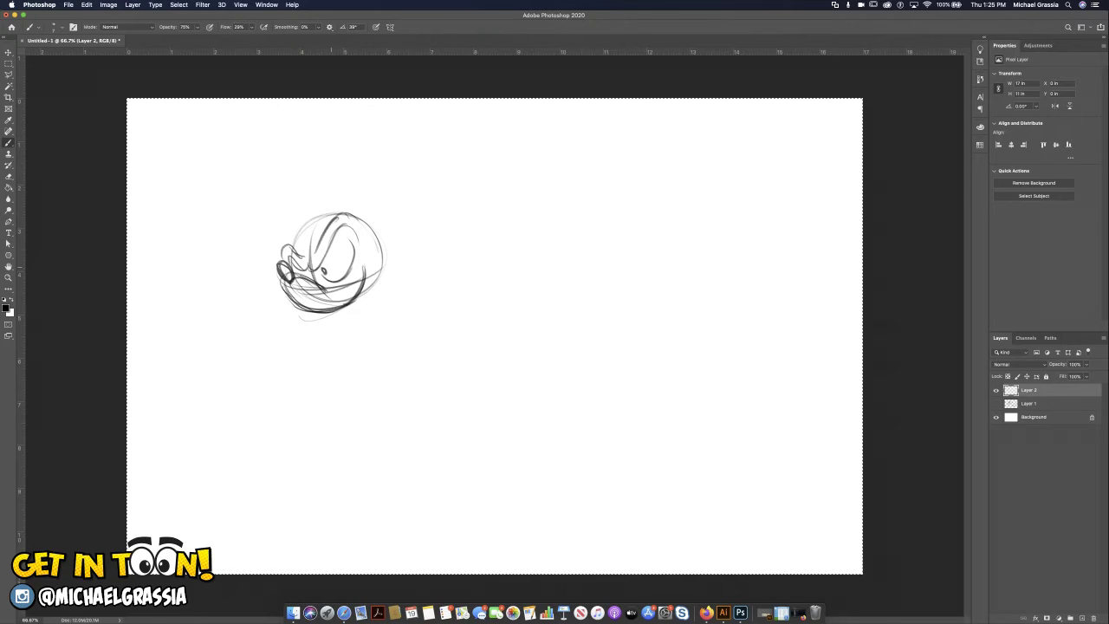
Draw Sonic's open side mouth with a rounded lower jaw, a curved cheek behind it, and a pointed ear
{"action": "mouse_move", "coordinate": [353, 278]}
{"action": "left_mouse_down"}
{"action": "mouse_move", "coordinate": [372, 265]}
{"action": "mouse_move", "coordinate": [380, 310]}
{"action": "mouse_move", "coordinate": [366, 317]}
{"action": "mouse_move", "coordinate": [393, 319]}
{"action": "left_mouse_up"}
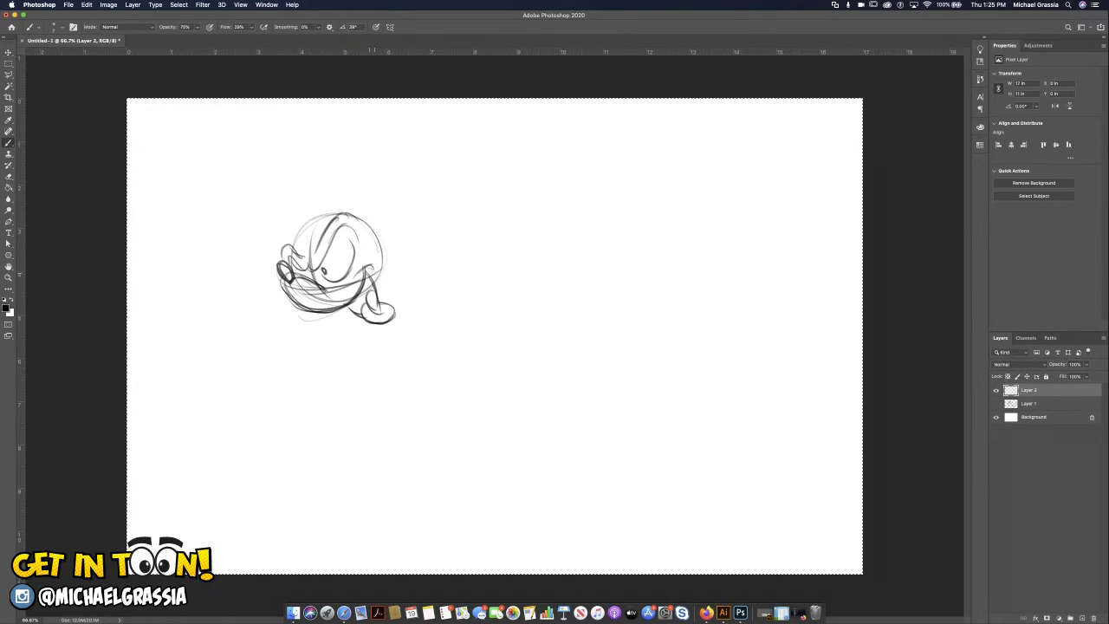
{"action": "left_click_drag", "start_coordinate": [370, 274], "coordinate": [381, 300]}
{"action": "mouse_move", "coordinate": [364, 237]}
{"action": "left_mouse_down"}
{"action": "mouse_move", "coordinate": [393, 265]}
{"action": "mouse_move", "coordinate": [383, 288]}
{"action": "left_mouse_up"}
{"action": "mouse_move", "coordinate": [350, 207]}
{"action": "left_mouse_down"}
{"action": "mouse_move", "coordinate": [388, 180]}
{"action": "mouse_move", "coordinate": [385, 219]}
{"action": "mouse_move", "coordinate": [378, 193]}
{"action": "mouse_move", "coordinate": [378, 210]}
{"action": "left_mouse_up"}
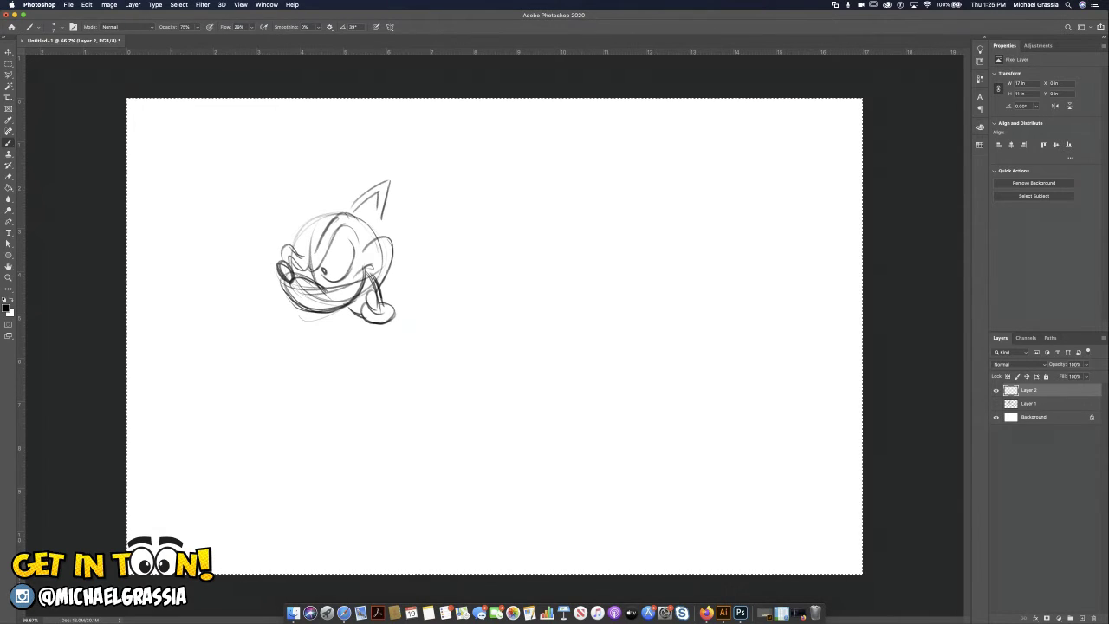
Sketch Sonic's long, pointed quills sweeping backward from the forehead and the back of the head
{"action": "left_click_drag", "start_coordinate": [291, 241], "coordinate": [367, 142]}
{"action": "mouse_move", "coordinate": [312, 184]}
{"action": "left_mouse_down"}
{"action": "mouse_move", "coordinate": [298, 216]}
{"action": "mouse_move", "coordinate": [395, 141]}
{"action": "left_mouse_up"}
{"action": "left_click_drag", "start_coordinate": [366, 175], "coordinate": [400, 138]}
{"action": "mouse_move", "coordinate": [388, 193]}
{"action": "left_mouse_down"}
{"action": "mouse_move", "coordinate": [476, 188]}
{"action": "mouse_move", "coordinate": [402, 230]}
{"action": "mouse_move", "coordinate": [463, 231]}
{"action": "mouse_move", "coordinate": [420, 269]}
{"action": "left_mouse_up"}
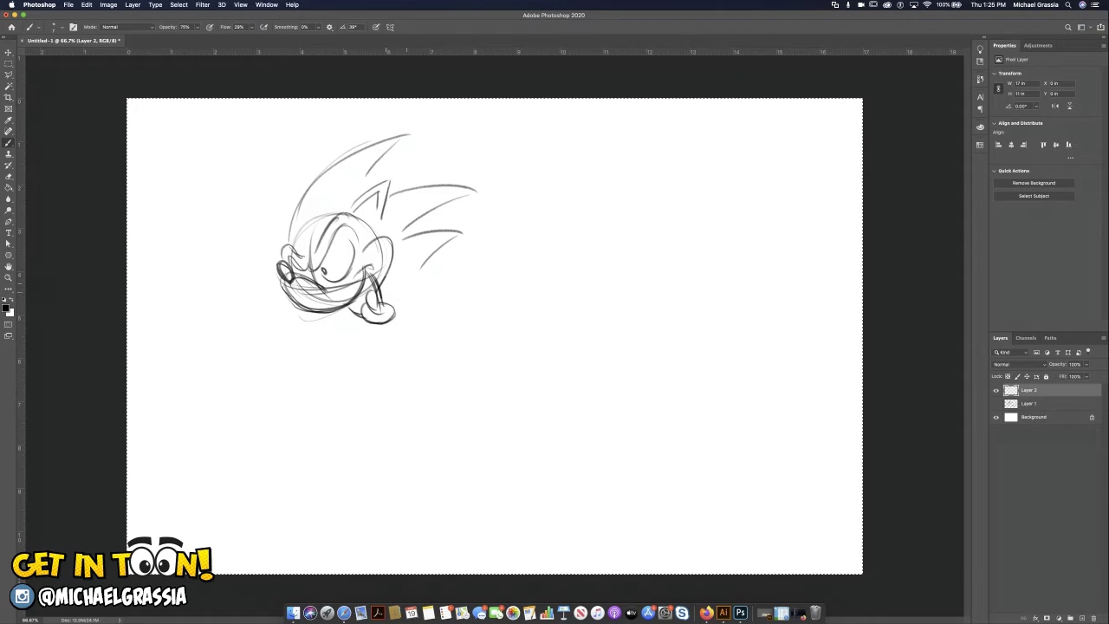
Sketch a rounded, forward-leaning torso behind Sonic's jaw
{"action": "mouse_move", "coordinate": [380, 333]}
{"action": "left_mouse_down"}
{"action": "mouse_move", "coordinate": [433, 350]}
{"action": "mouse_move", "coordinate": [417, 347]}
{"action": "mouse_move", "coordinate": [464, 322]}
{"action": "left_mouse_up"}
{"action": "mouse_move", "coordinate": [377, 328]}
{"action": "left_mouse_down"}
{"action": "mouse_move", "coordinate": [421, 350]}
{"action": "mouse_move", "coordinate": [457, 331]}
{"action": "left_mouse_up"}
{"action": "mouse_move", "coordinate": [383, 293]}
{"action": "left_mouse_down"}
{"action": "mouse_move", "coordinate": [449, 271]}
{"action": "mouse_move", "coordinate": [459, 343]}
{"action": "left_mouse_up"}
{"action": "mouse_move", "coordinate": [416, 284]}
{"action": "left_mouse_down"}
{"action": "mouse_move", "coordinate": [463, 319]}
{"action": "mouse_move", "coordinate": [434, 340]}
{"action": "left_mouse_up"}
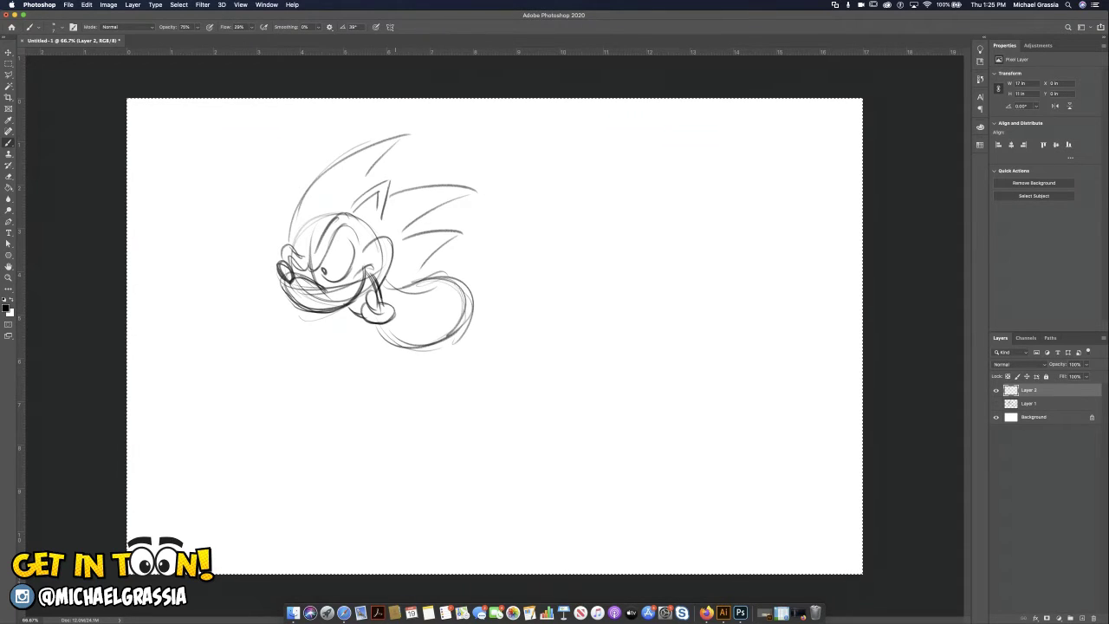
Draw Sonic's thin near arm swung backward from the shoulder over the torso
{"action": "left_click_drag", "start_coordinate": [386, 296], "coordinate": [460, 250]}
{"action": "left_click_drag", "start_coordinate": [397, 296], "coordinate": [455, 259]}
{"action": "left_click_drag", "start_coordinate": [402, 290], "coordinate": [475, 261]}
{"action": "left_click_drag", "start_coordinate": [407, 270], "coordinate": [465, 252]}
{"action": "left_click_drag", "start_coordinate": [445, 260], "coordinate": [478, 254]}
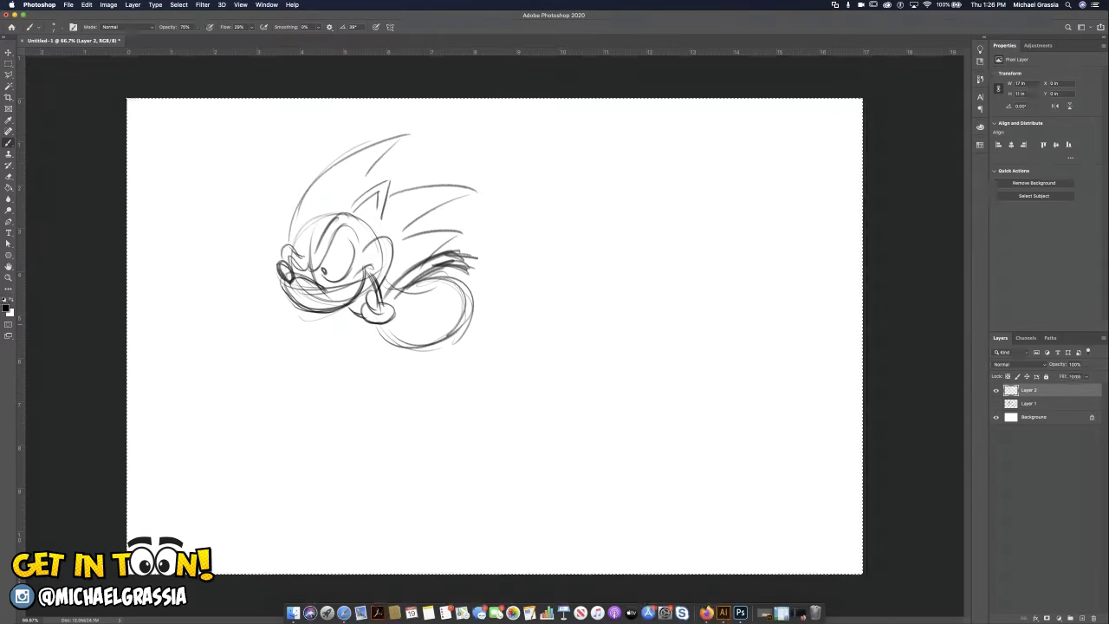
Sketch the bent forward arm below the jaw and block in rounded gloved hands with cuffs on both arms
{"action": "left_click_drag", "start_coordinate": [333, 338], "coordinate": [360, 319]}
{"action": "mouse_move", "coordinate": [301, 344]}
{"action": "left_mouse_down"}
{"action": "mouse_move", "coordinate": [362, 321]}
{"action": "mouse_move", "coordinate": [374, 354]}
{"action": "mouse_move", "coordinate": [352, 358]}
{"action": "mouse_move", "coordinate": [373, 377]}
{"action": "mouse_move", "coordinate": [395, 341]}
{"action": "left_mouse_up"}
{"action": "mouse_move", "coordinate": [474, 260]}
{"action": "left_mouse_down"}
{"action": "mouse_move", "coordinate": [506, 244]}
{"action": "mouse_move", "coordinate": [500, 289]}
{"action": "mouse_move", "coordinate": [474, 298]}
{"action": "mouse_move", "coordinate": [501, 288]}
{"action": "mouse_move", "coordinate": [484, 253]}
{"action": "left_mouse_up"}
{"action": "mouse_move", "coordinate": [364, 347]}
{"action": "left_mouse_down"}
{"action": "mouse_move", "coordinate": [371, 331]}
{"action": "mouse_move", "coordinate": [404, 343]}
{"action": "mouse_move", "coordinate": [399, 357]}
{"action": "mouse_move", "coordinate": [395, 347]}
{"action": "left_mouse_up"}
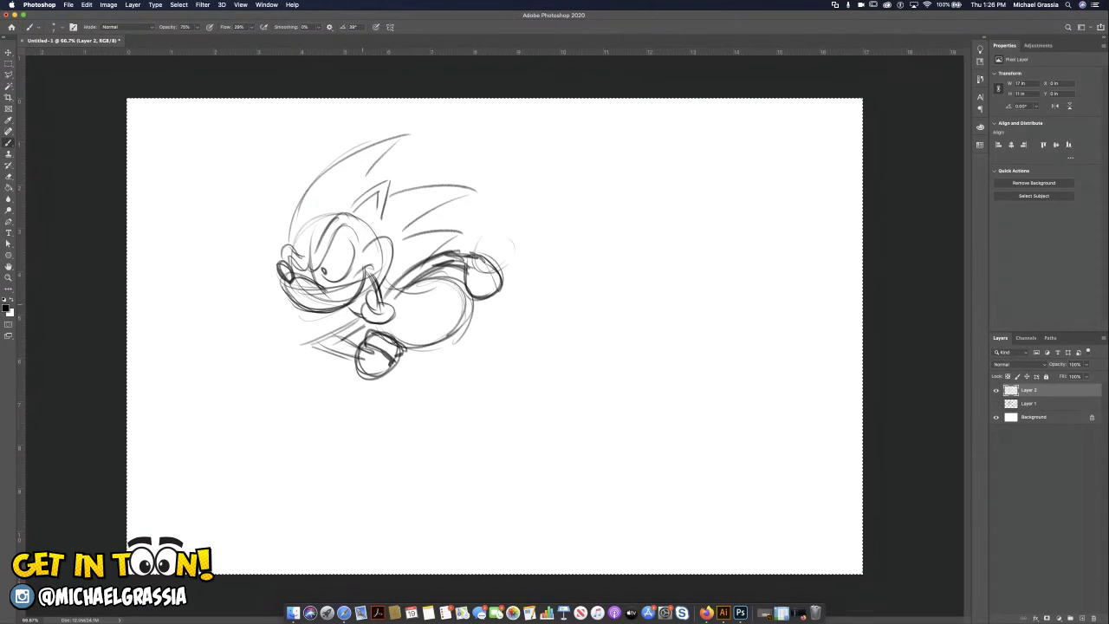
Draw curled fingers on both gloved hands to form clenched fists and darken the rear fist's outline
{"action": "mouse_move", "coordinate": [359, 364]}
{"action": "left_mouse_down"}
{"action": "mouse_move", "coordinate": [390, 369]}
{"action": "mouse_move", "coordinate": [381, 389]}
{"action": "mouse_move", "coordinate": [400, 376]}
{"action": "left_mouse_up"}
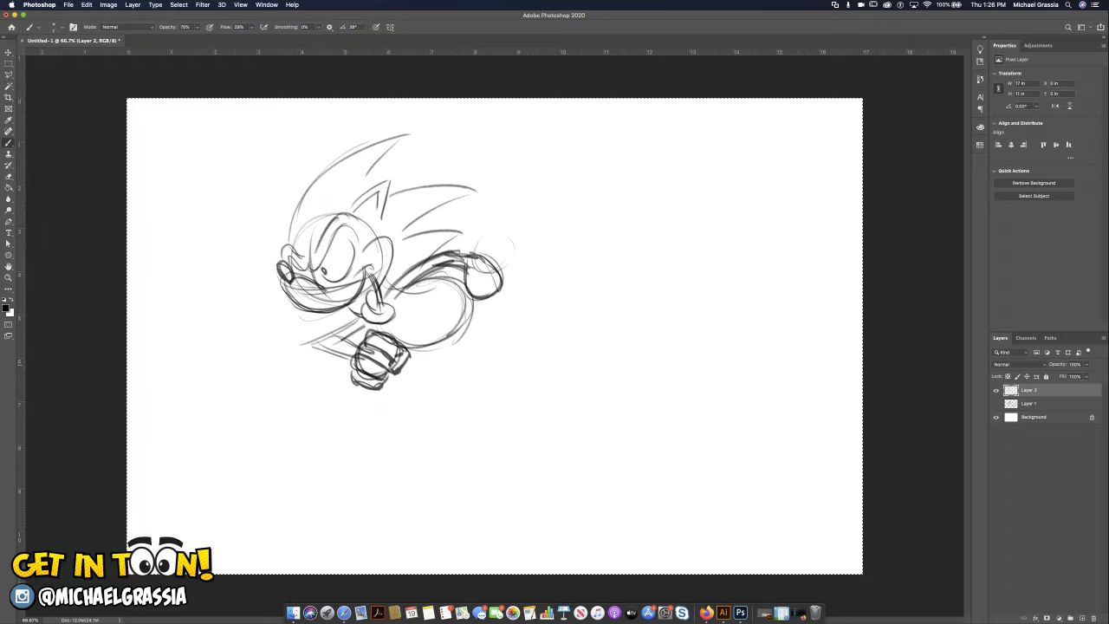
{"action": "mouse_move", "coordinate": [460, 282]}
{"action": "left_mouse_down"}
{"action": "mouse_move", "coordinate": [483, 307]}
{"action": "mouse_move", "coordinate": [503, 271]}
{"action": "left_mouse_up"}
{"action": "mouse_move", "coordinate": [473, 253]}
{"action": "left_mouse_down"}
{"action": "mouse_move", "coordinate": [499, 269]}
{"action": "mouse_move", "coordinate": [468, 272]}
{"action": "left_mouse_up"}
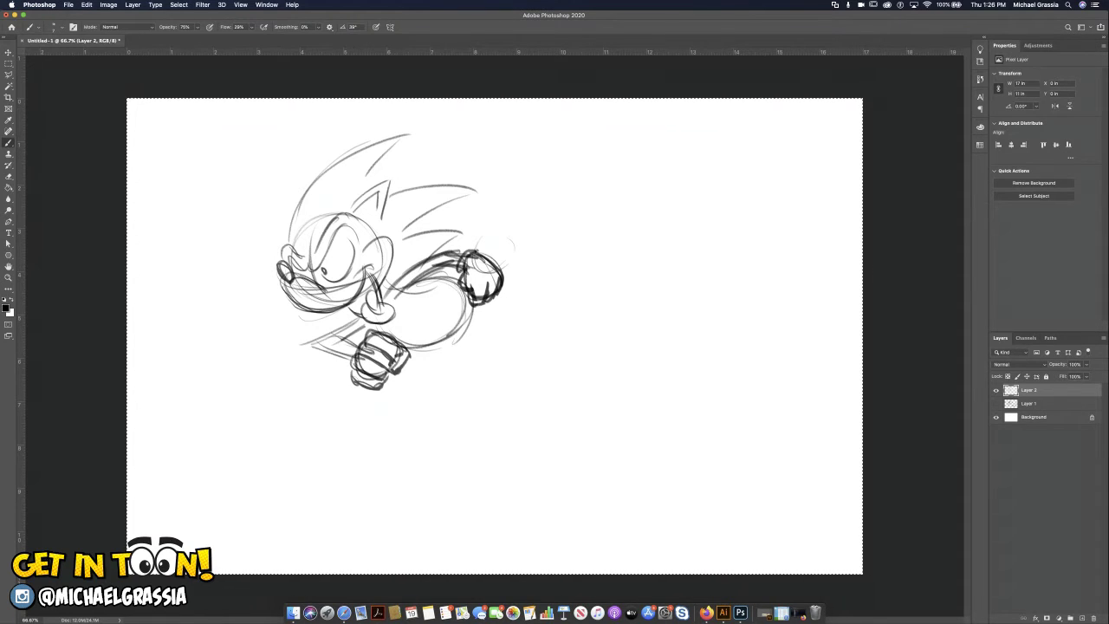
{"action": "key", "text": "super+d"}
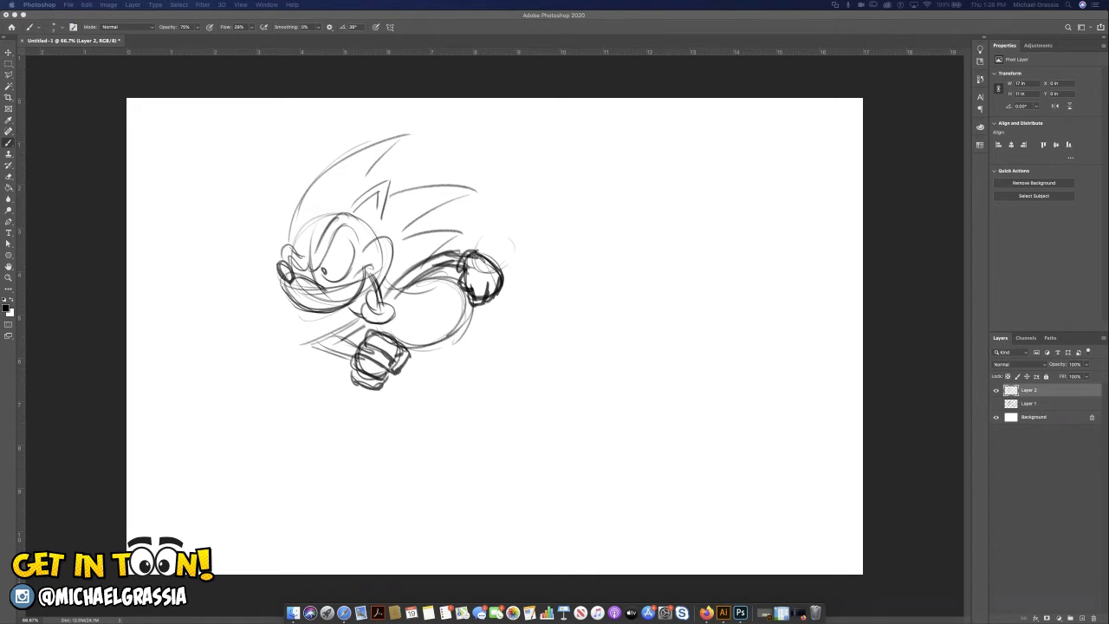
{"action": "key", "text": "super+a"}
Draw Sonic's front leg reaching down and forward, with a rounded ankle cuff and a long shoe with its toe raised
{"action": "left_click_drag", "start_coordinate": [452, 313], "coordinate": [402, 392]}
{"action": "left_click_drag", "start_coordinate": [439, 342], "coordinate": [386, 408]}
{"action": "left_click_drag", "start_coordinate": [455, 310], "coordinate": [392, 401]}
{"action": "left_click_drag", "start_coordinate": [453, 335], "coordinate": [406, 422]}
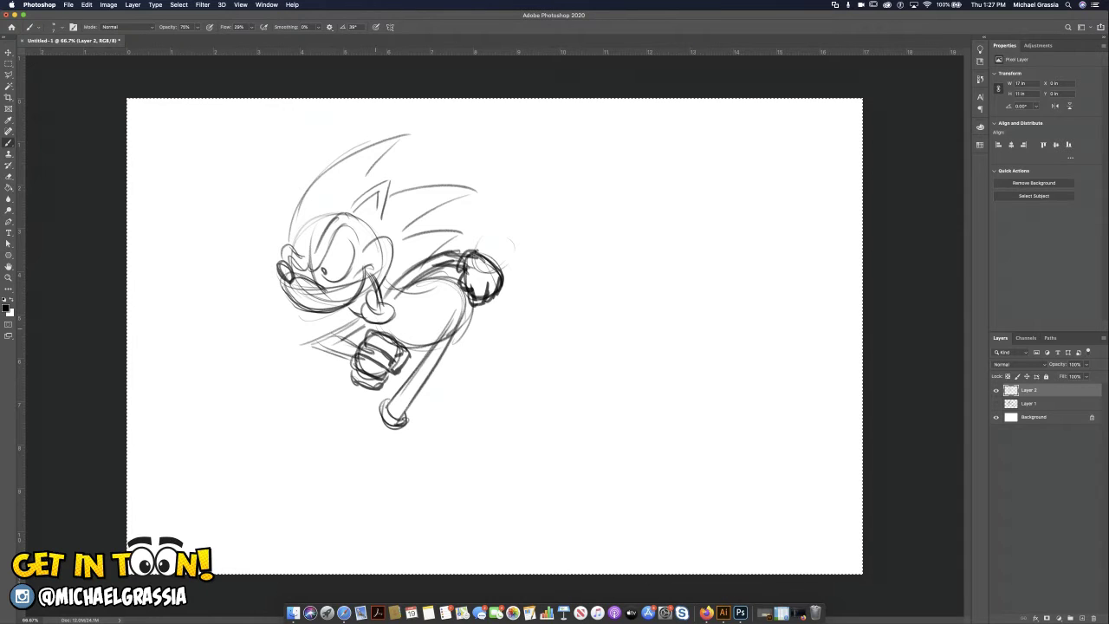
{"action": "mouse_move", "coordinate": [324, 396]}
{"action": "left_mouse_down"}
{"action": "mouse_move", "coordinate": [376, 407]}
{"action": "mouse_move", "coordinate": [373, 441]}
{"action": "mouse_move", "coordinate": [395, 447]}
{"action": "left_mouse_up"}
{"action": "mouse_move", "coordinate": [333, 397]}
{"action": "left_mouse_down"}
{"action": "mouse_move", "coordinate": [397, 447]}
{"action": "mouse_move", "coordinate": [393, 439]}
{"action": "left_mouse_up"}
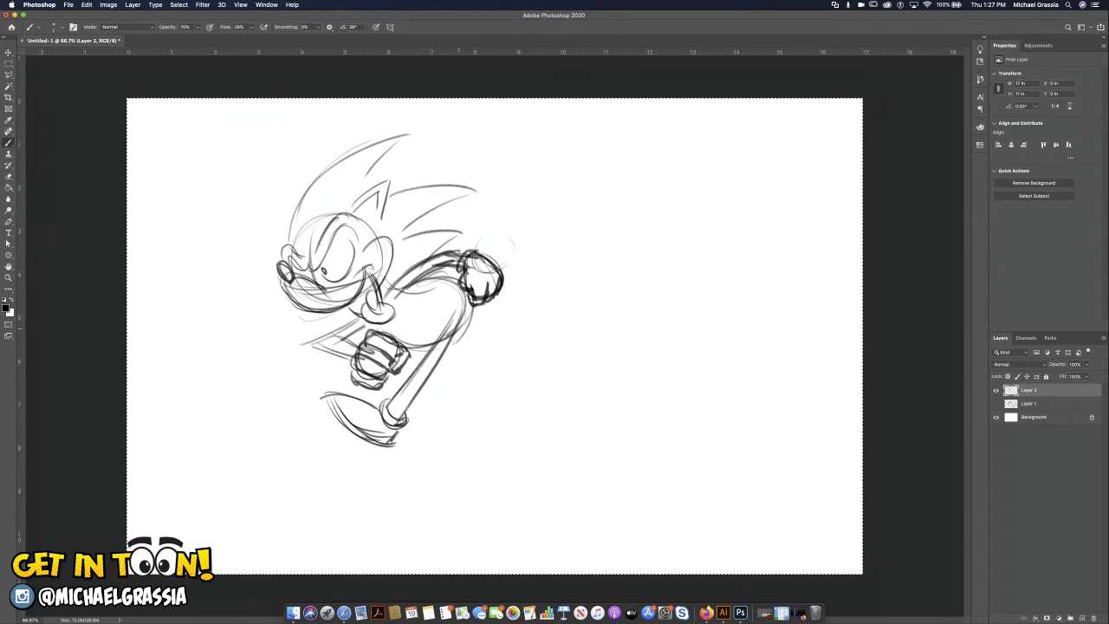
Draw the trailing leg curving up behind the torso with an ankle cuff and a long pointed shoe
{"action": "left_click_drag", "start_coordinate": [454, 334], "coordinate": [530, 306]}
{"action": "mouse_move", "coordinate": [489, 343]}
{"action": "left_mouse_down"}
{"action": "mouse_move", "coordinate": [523, 310]}
{"action": "mouse_move", "coordinate": [511, 320]}
{"action": "mouse_move", "coordinate": [512, 301]}
{"action": "left_mouse_up"}
{"action": "mouse_move", "coordinate": [500, 329]}
{"action": "left_mouse_down"}
{"action": "mouse_move", "coordinate": [513, 308]}
{"action": "mouse_move", "coordinate": [530, 312]}
{"action": "mouse_move", "coordinate": [568, 279]}
{"action": "mouse_move", "coordinate": [589, 305]}
{"action": "mouse_move", "coordinate": [541, 315]}
{"action": "mouse_move", "coordinate": [590, 309]}
{"action": "left_mouse_up"}
{"action": "mouse_move", "coordinate": [520, 305]}
{"action": "left_mouse_down"}
{"action": "mouse_move", "coordinate": [586, 295]}
{"action": "mouse_move", "coordinate": [581, 286]}
{"action": "left_mouse_up"}
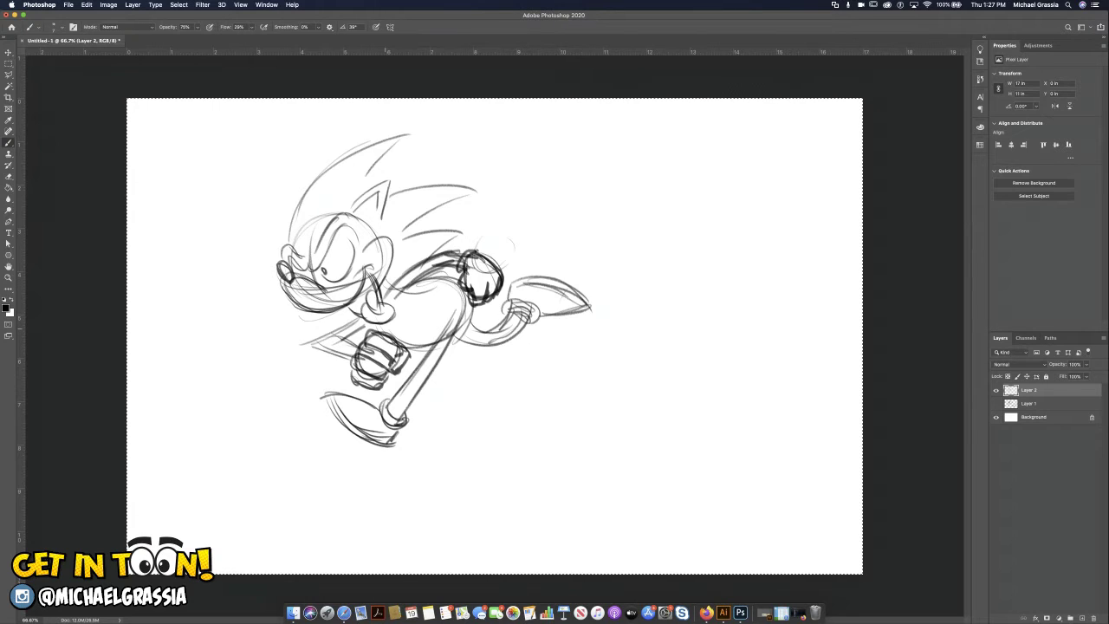
Add a small buckle to the front shoe and a curved belly patch on the torso
{"action": "left_click_drag", "start_coordinate": [378, 425], "coordinate": [386, 434]}
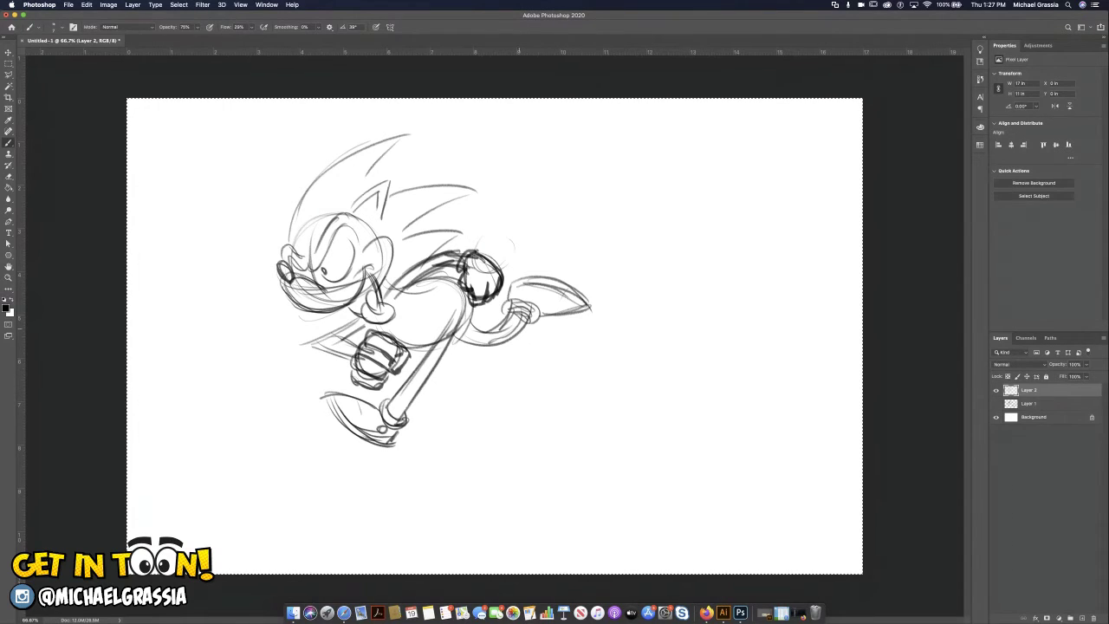
{"action": "left_click_drag", "start_coordinate": [387, 325], "coordinate": [440, 304]}
{"action": "mouse_move", "coordinate": [441, 310]}
{"action": "left_mouse_down"}
{"action": "mouse_move", "coordinate": [457, 329]}
{"action": "mouse_move", "coordinate": [444, 310]}
{"action": "left_mouse_up"}
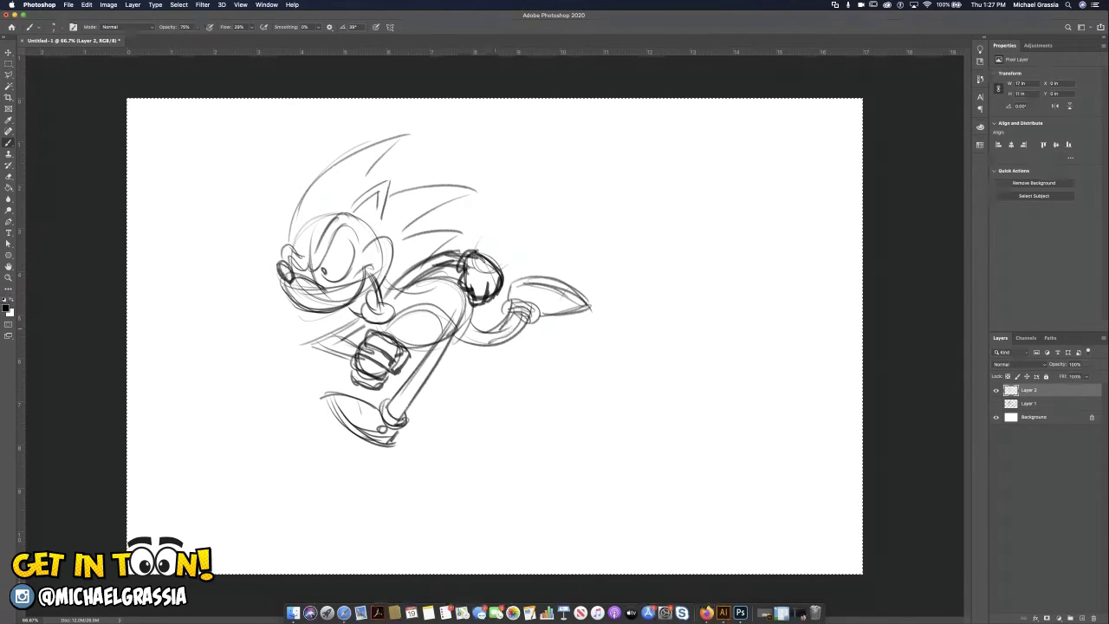
Draw pairs of long, curved speed lines streaming back from Sonic's quills, rear fist, trailing shoe and front foot
{"action": "left_click_drag", "start_coordinate": [429, 163], "coordinate": [727, 112]}
{"action": "left_click_drag", "start_coordinate": [394, 447], "coordinate": [758, 303]}
{"action": "left_click_drag", "start_coordinate": [421, 416], "coordinate": [773, 294]}
{"action": "left_click_drag", "start_coordinate": [606, 310], "coordinate": [770, 260]}
{"action": "left_click_drag", "start_coordinate": [607, 287], "coordinate": [797, 242]}
{"action": "left_click_drag", "start_coordinate": [506, 258], "coordinate": [758, 182]}
{"action": "left_click_drag", "start_coordinate": [499, 239], "coordinate": [754, 151]}
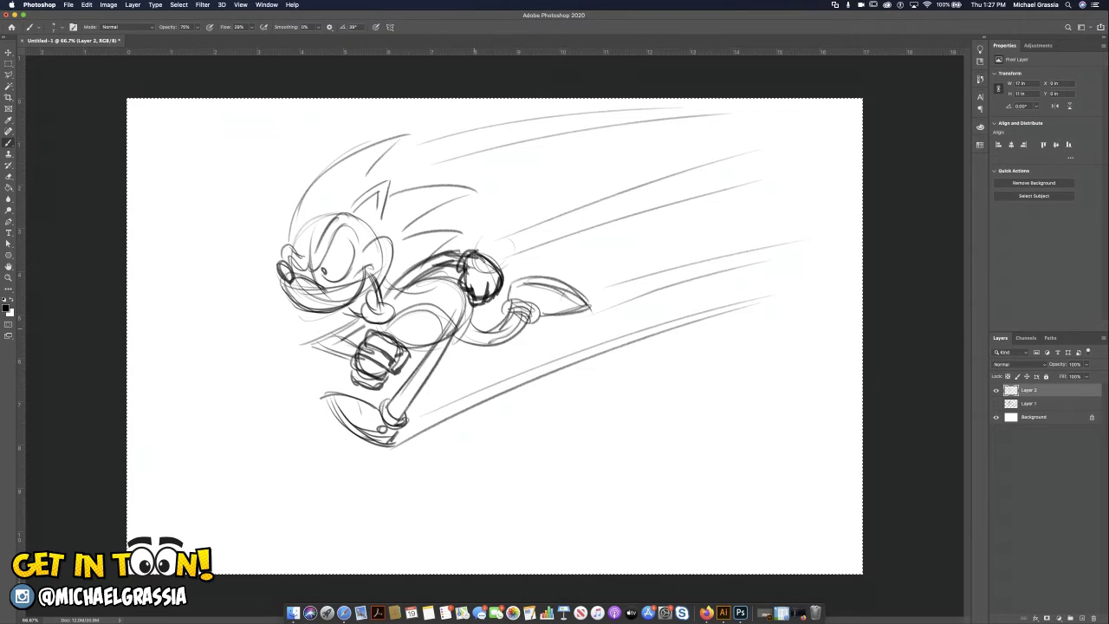
Sketch billowing dust clouds trailing behind the front foot and another cloud outline above the trailing shoe
{"action": "mouse_move", "coordinate": [478, 425]}
{"action": "left_mouse_down"}
{"action": "mouse_move", "coordinate": [530, 381]}
{"action": "mouse_move", "coordinate": [725, 292]}
{"action": "mouse_move", "coordinate": [847, 286]}
{"action": "left_mouse_up"}
{"action": "left_click_drag", "start_coordinate": [481, 450], "coordinate": [673, 427]}
{"action": "left_click_drag", "start_coordinate": [425, 450], "coordinate": [538, 420]}
{"action": "left_click_drag", "start_coordinate": [398, 442], "coordinate": [446, 423]}
{"action": "mouse_move", "coordinate": [591, 270]}
{"action": "left_mouse_down"}
{"action": "mouse_move", "coordinate": [645, 237]}
{"action": "mouse_move", "coordinate": [813, 214]}
{"action": "left_mouse_up"}
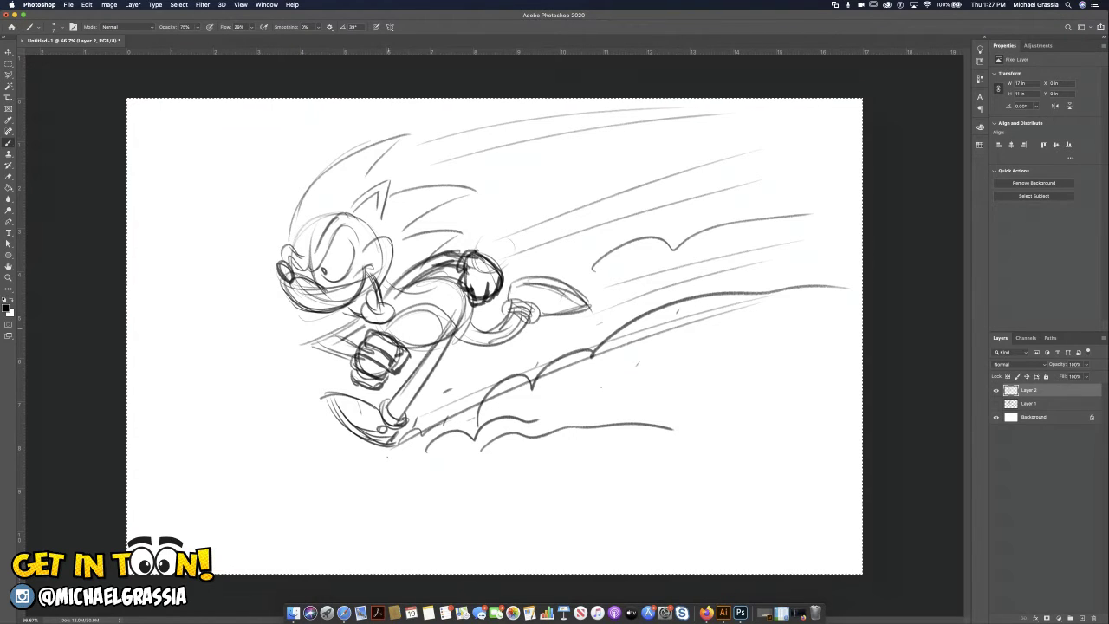
Draw a sloping horizon line ahead of Sonic and long diagonal speed streaks on the ground below the dust clouds
{"action": "mouse_move", "coordinate": [351, 369]}
{"action": "left_mouse_down"}
{"action": "mouse_move", "coordinate": [139, 418]}
{"action": "mouse_move", "coordinate": [159, 412]}
{"action": "left_mouse_up"}
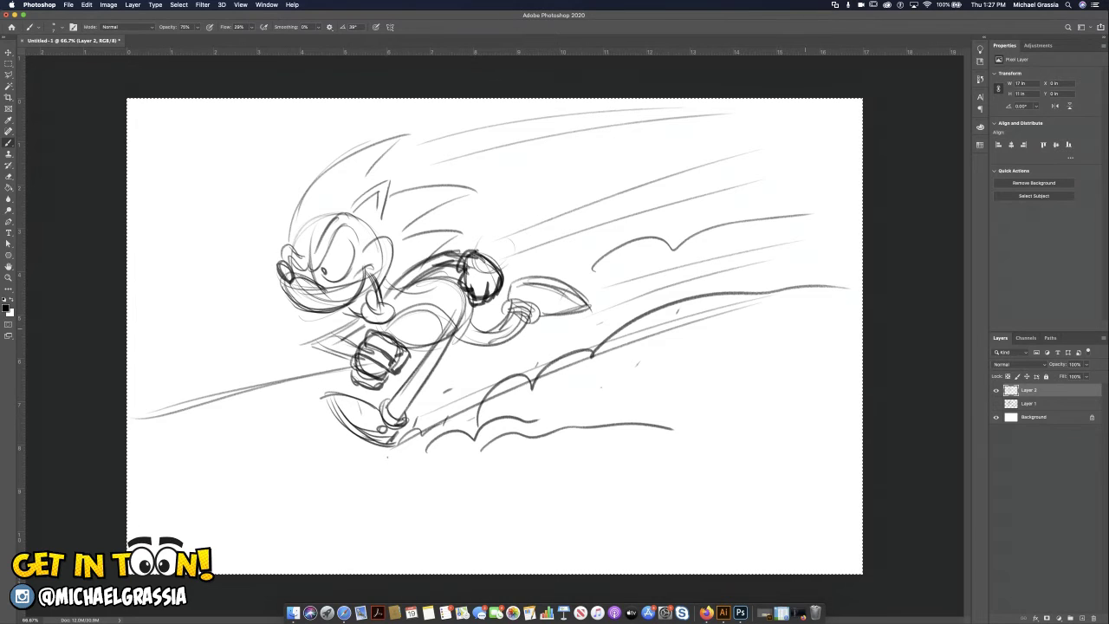
{"action": "left_click_drag", "start_coordinate": [372, 563], "coordinate": [671, 431]}
{"action": "left_click_drag", "start_coordinate": [410, 562], "coordinate": [636, 458]}
{"action": "left_click_drag", "start_coordinate": [468, 550], "coordinate": [595, 489]}
{"action": "left_click_drag", "start_coordinate": [587, 515], "coordinate": [686, 475]}
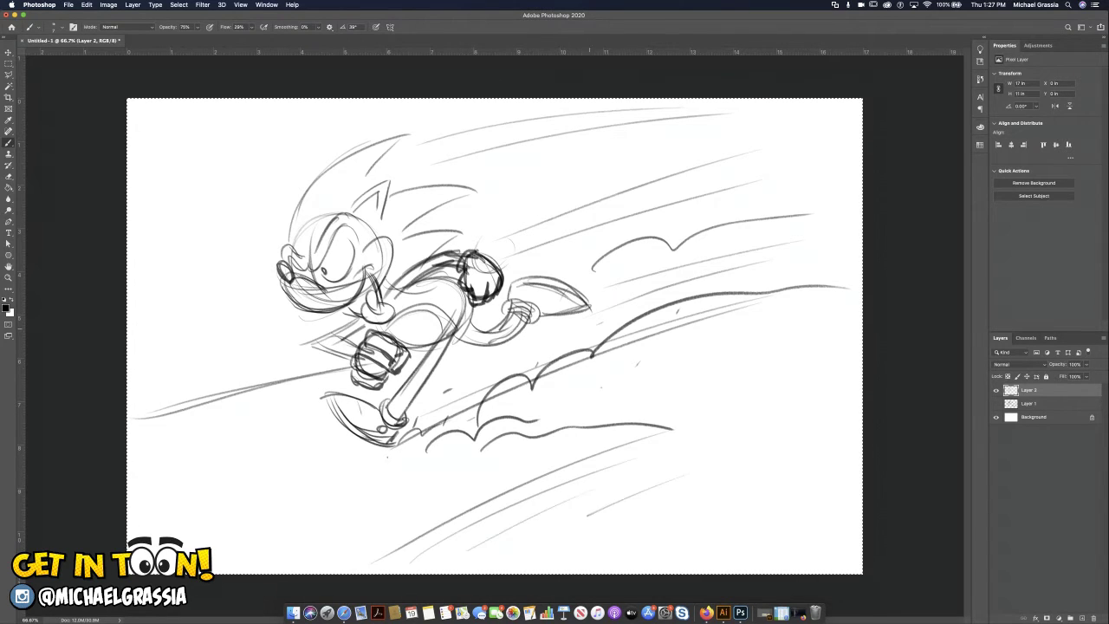
Add diagonal ground streaks in front of Sonic's front foot and shade the inside of his open mouth black
{"action": "mouse_move", "coordinate": [289, 388]}
{"action": "left_mouse_down"}
{"action": "mouse_move", "coordinate": [166, 448]}
{"action": "mouse_move", "coordinate": [167, 468]}
{"action": "left_mouse_up"}
{"action": "left_click_drag", "start_coordinate": [309, 420], "coordinate": [181, 490]}
{"action": "left_click_drag", "start_coordinate": [311, 452], "coordinate": [217, 508]}
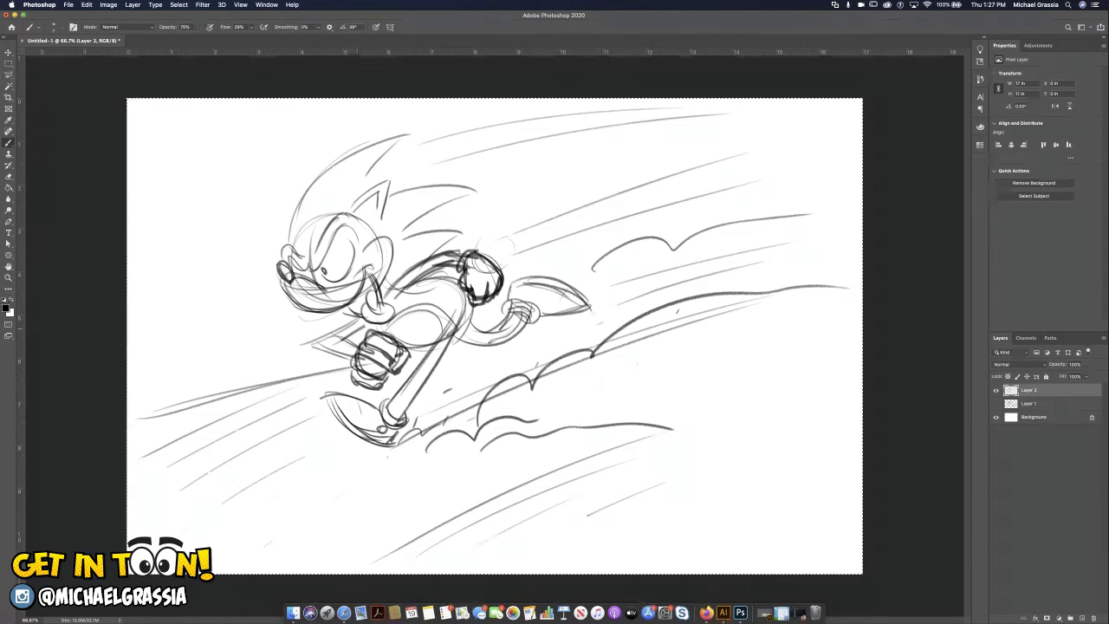
{"action": "mouse_move", "coordinate": [360, 301]}
{"action": "left_mouse_down"}
{"action": "mouse_move", "coordinate": [355, 314]}
{"action": "mouse_move", "coordinate": [364, 295]}
{"action": "left_mouse_up"}
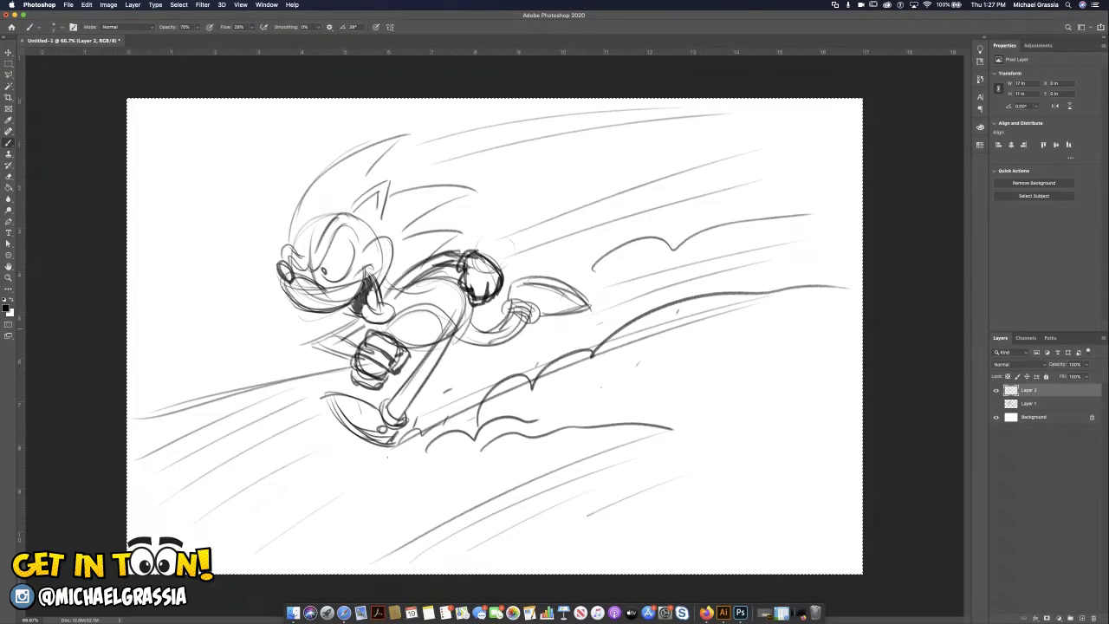
Clear the Sonic sketch from the canvas and outline Mega Man's head in three-quarter view near the upper middle
{"action": "key", "text": "Delete"}
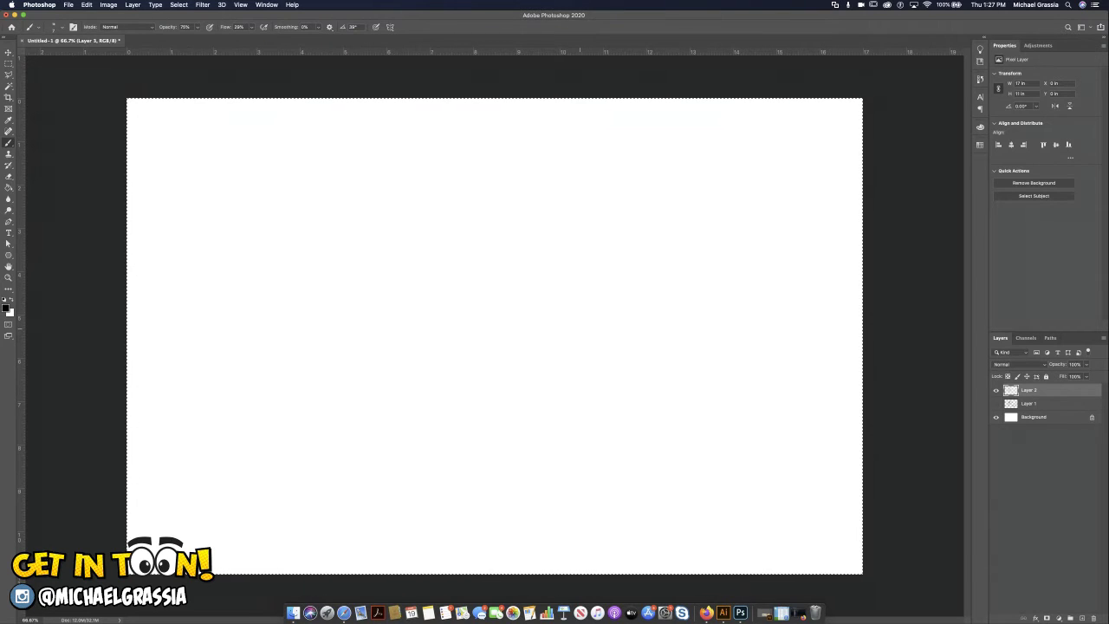
{"action": "left_click_drag", "start_coordinate": [479, 184], "coordinate": [507, 205]}
{"action": "mouse_move", "coordinate": [458, 187]}
{"action": "left_mouse_down"}
{"action": "mouse_move", "coordinate": [505, 205]}
{"action": "mouse_move", "coordinate": [474, 185]}
{"action": "mouse_move", "coordinate": [487, 186]}
{"action": "mouse_move", "coordinate": [455, 187]}
{"action": "mouse_move", "coordinate": [428, 237]}
{"action": "mouse_move", "coordinate": [461, 275]}
{"action": "left_mouse_up"}
{"action": "left_click_drag", "start_coordinate": [473, 275], "coordinate": [520, 223]}
{"action": "left_click_drag", "start_coordinate": [463, 277], "coordinate": [518, 209]}
{"action": "mouse_move", "coordinate": [450, 188]}
{"action": "left_mouse_down"}
{"action": "mouse_move", "coordinate": [518, 199]}
{"action": "mouse_move", "coordinate": [516, 220]}
{"action": "left_mouse_up"}
{"action": "mouse_move", "coordinate": [497, 185]}
{"action": "left_mouse_down"}
{"action": "mouse_move", "coordinate": [520, 231]}
{"action": "mouse_move", "coordinate": [511, 249]}
{"action": "left_mouse_up"}
{"action": "mouse_move", "coordinate": [444, 187]}
{"action": "left_mouse_down"}
{"action": "mouse_move", "coordinate": [515, 201]}
{"action": "mouse_move", "coordinate": [442, 220]}
{"action": "mouse_move", "coordinate": [429, 237]}
{"action": "mouse_move", "coordinate": [433, 271]}
{"action": "mouse_move", "coordinate": [457, 277]}
{"action": "mouse_move", "coordinate": [518, 246]}
{"action": "mouse_move", "coordinate": [523, 212]}
{"action": "left_mouse_up"}
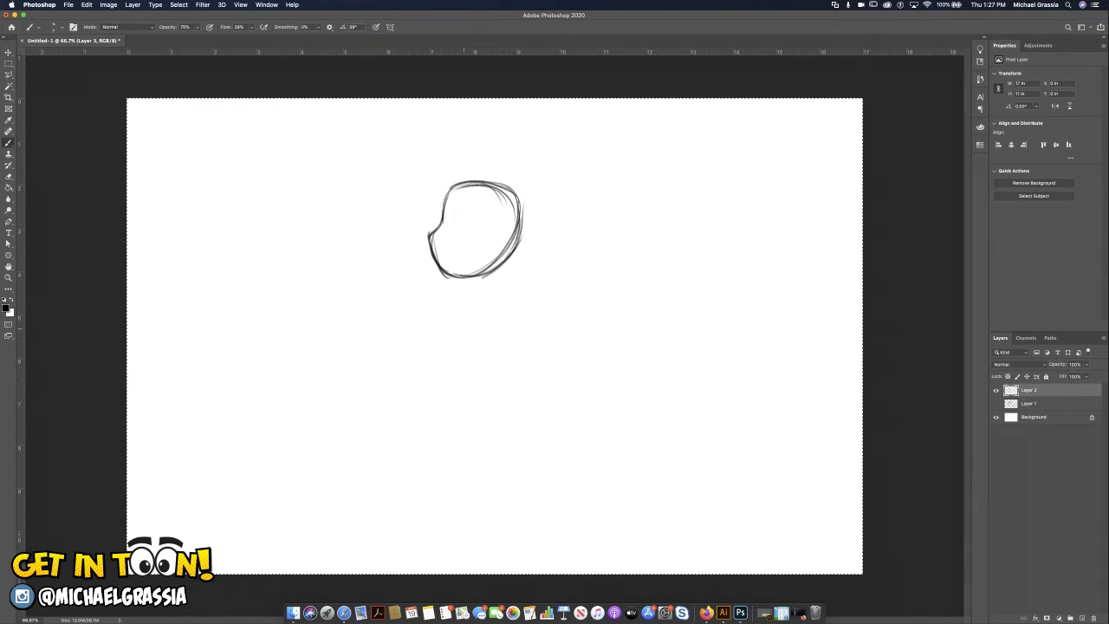
Sketch Mega Man's neck, shoulder line and chest tapering down to a narrow waist below the head
{"action": "mouse_move", "coordinate": [466, 274]}
{"action": "left_mouse_down"}
{"action": "mouse_move", "coordinate": [417, 302]}
{"action": "mouse_move", "coordinate": [532, 293]}
{"action": "left_mouse_up"}
{"action": "mouse_move", "coordinate": [421, 295]}
{"action": "left_mouse_down"}
{"action": "mouse_move", "coordinate": [451, 364]}
{"action": "mouse_move", "coordinate": [468, 372]}
{"action": "mouse_move", "coordinate": [452, 371]}
{"action": "left_mouse_up"}
{"action": "left_click_drag", "start_coordinate": [421, 308], "coordinate": [455, 377]}
{"action": "left_click_drag", "start_coordinate": [524, 296], "coordinate": [477, 359]}
{"action": "left_click_drag", "start_coordinate": [511, 314], "coordinate": [487, 373]}
{"action": "left_click_drag", "start_coordinate": [482, 350], "coordinate": [492, 377]}
{"action": "left_click_drag", "start_coordinate": [421, 340], "coordinate": [433, 376]}
{"action": "mouse_move", "coordinate": [431, 360]}
{"action": "left_mouse_down"}
{"action": "mouse_move", "coordinate": [444, 383]}
{"action": "mouse_move", "coordinate": [483, 362]}
{"action": "mouse_move", "coordinate": [475, 365]}
{"action": "left_mouse_up"}
Sketch the hips, two thighs in a wide stance and flared boot shafts on both lower legs
{"action": "mouse_move", "coordinate": [430, 374]}
{"action": "left_mouse_down"}
{"action": "mouse_move", "coordinate": [438, 395]}
{"action": "mouse_move", "coordinate": [466, 411]}
{"action": "mouse_move", "coordinate": [487, 380]}
{"action": "mouse_move", "coordinate": [547, 446]}
{"action": "left_mouse_up"}
{"action": "left_click_drag", "start_coordinate": [494, 383], "coordinate": [547, 439]}
{"action": "mouse_move", "coordinate": [467, 402]}
{"action": "left_mouse_down"}
{"action": "mouse_move", "coordinate": [515, 464]}
{"action": "mouse_move", "coordinate": [535, 450]}
{"action": "mouse_move", "coordinate": [591, 507]}
{"action": "left_mouse_up"}
{"action": "left_click_drag", "start_coordinate": [539, 438], "coordinate": [614, 528]}
{"action": "left_click_drag", "start_coordinate": [517, 459], "coordinate": [534, 529]}
{"action": "left_click_drag", "start_coordinate": [515, 488], "coordinate": [534, 526]}
{"action": "left_click_drag", "start_coordinate": [424, 392], "coordinate": [399, 460]}
{"action": "left_click_drag", "start_coordinate": [459, 414], "coordinate": [416, 457]}
{"action": "mouse_move", "coordinate": [453, 421]}
{"action": "left_mouse_down"}
{"action": "mouse_move", "coordinate": [417, 456]}
{"action": "mouse_move", "coordinate": [458, 504]}
{"action": "mouse_move", "coordinate": [464, 535]}
{"action": "left_mouse_up"}
{"action": "left_click_drag", "start_coordinate": [419, 461], "coordinate": [463, 530]}
{"action": "left_click_drag", "start_coordinate": [388, 452], "coordinate": [409, 509]}
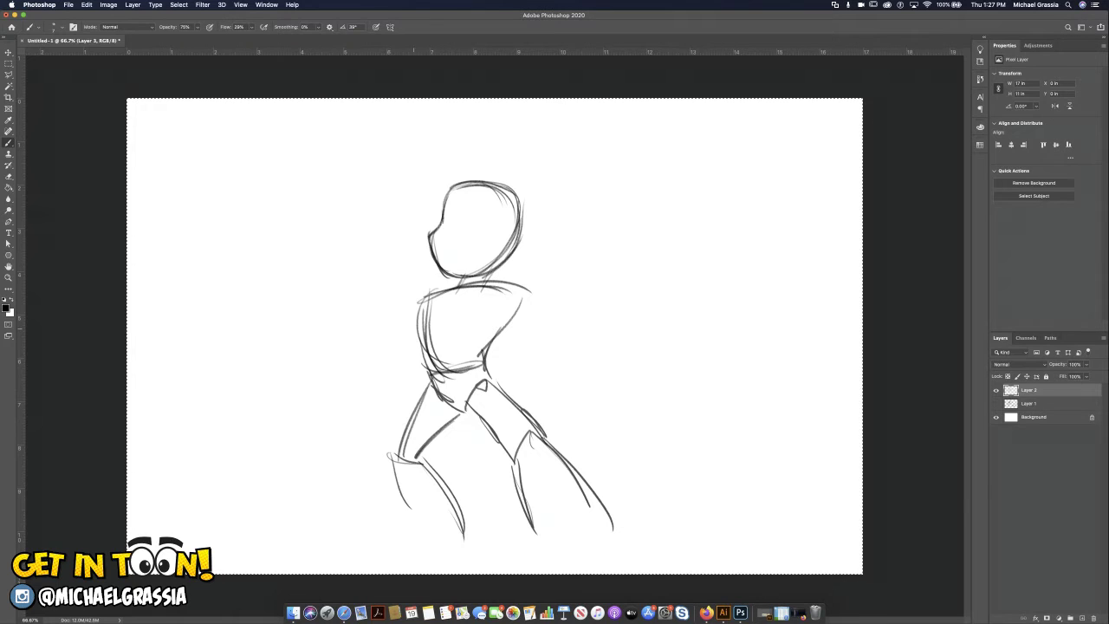
Draw pointed, flat-soled feet at the ends of both boots
{"action": "mouse_move", "coordinate": [389, 461]}
{"action": "left_mouse_down"}
{"action": "mouse_move", "coordinate": [394, 536]}
{"action": "mouse_move", "coordinate": [422, 551]}
{"action": "mouse_move", "coordinate": [362, 555]}
{"action": "mouse_move", "coordinate": [462, 557]}
{"action": "left_mouse_up"}
{"action": "left_click_drag", "start_coordinate": [395, 560], "coordinate": [454, 555]}
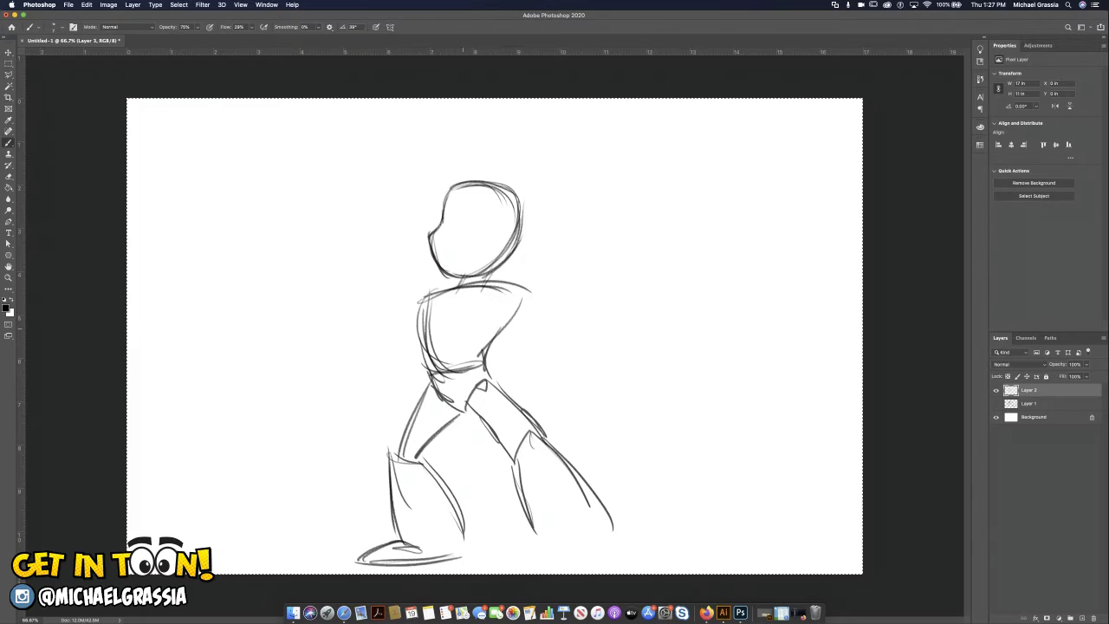
{"action": "mouse_move", "coordinate": [577, 534]}
{"action": "left_mouse_down"}
{"action": "mouse_move", "coordinate": [614, 527]}
{"action": "mouse_move", "coordinate": [650, 542]}
{"action": "left_mouse_up"}
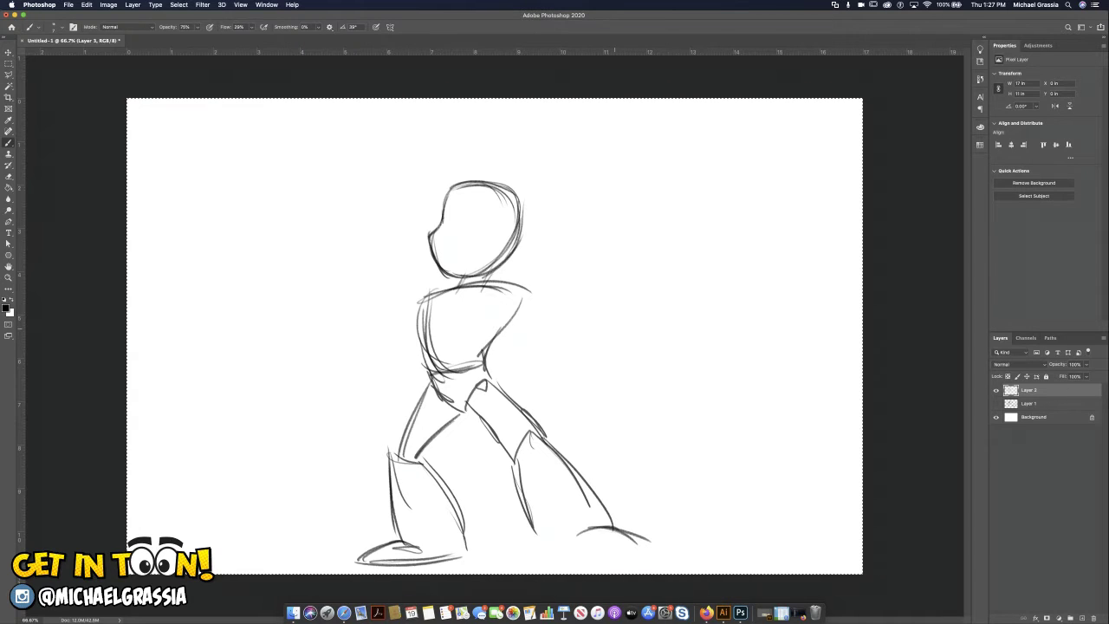
{"action": "mouse_move", "coordinate": [534, 529]}
{"action": "left_mouse_down"}
{"action": "mouse_move", "coordinate": [551, 552]}
{"action": "mouse_move", "coordinate": [655, 544]}
{"action": "left_mouse_up"}
{"action": "left_click_drag", "start_coordinate": [554, 557], "coordinate": [582, 555]}
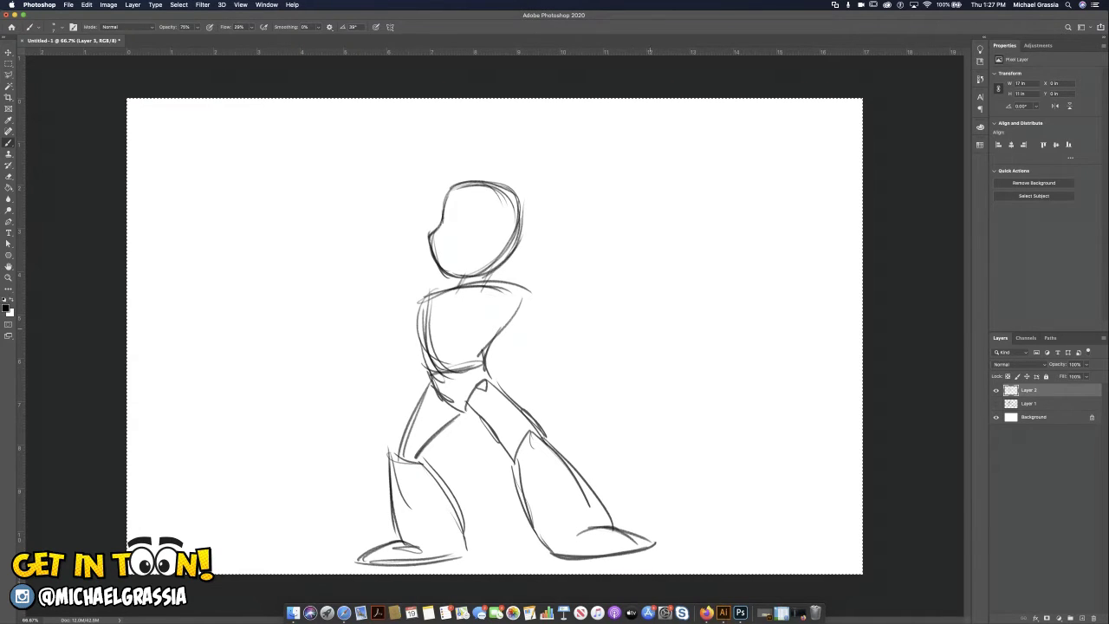
Draw the lower chest contours and the rear arm, with its large forearm raised behind the body
{"action": "mouse_move", "coordinate": [423, 301]}
{"action": "left_mouse_down"}
{"action": "mouse_move", "coordinate": [418, 332]}
{"action": "mouse_move", "coordinate": [501, 310]}
{"action": "left_mouse_up"}
{"action": "left_click_drag", "start_coordinate": [428, 345], "coordinate": [456, 335]}
{"action": "left_click_drag", "start_coordinate": [506, 277], "coordinate": [584, 319]}
{"action": "mouse_move", "coordinate": [497, 310]}
{"action": "left_mouse_down"}
{"action": "mouse_move", "coordinate": [589, 336]}
{"action": "mouse_move", "coordinate": [634, 258]}
{"action": "left_mouse_up"}
{"action": "mouse_move", "coordinate": [546, 298]}
{"action": "left_mouse_down"}
{"action": "mouse_move", "coordinate": [601, 237]}
{"action": "mouse_move", "coordinate": [590, 334]}
{"action": "left_mouse_up"}
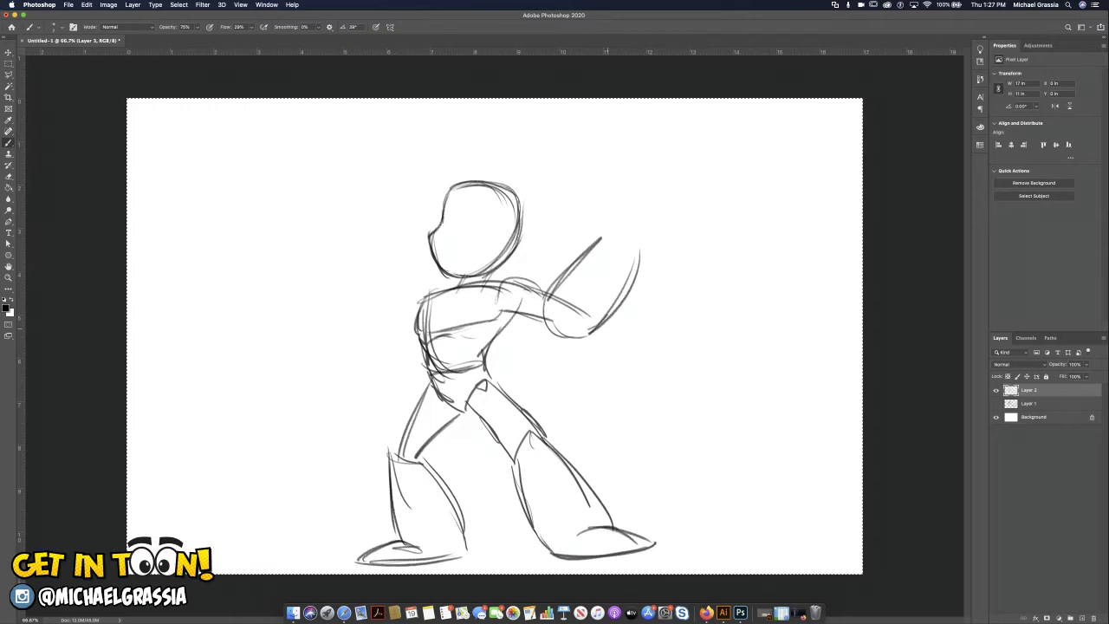
Try sketching the front arm bent upward at the elbow, and remove its forearm strokes
{"action": "left_click_drag", "start_coordinate": [430, 294], "coordinate": [358, 332]}
{"action": "left_click_drag", "start_coordinate": [485, 319], "coordinate": [382, 346]}
{"action": "left_click_drag", "start_coordinate": [451, 327], "coordinate": [387, 340]}
{"action": "mouse_move", "coordinate": [376, 317]}
{"action": "left_mouse_down"}
{"action": "mouse_move", "coordinate": [394, 341]}
{"action": "mouse_move", "coordinate": [328, 354]}
{"action": "mouse_move", "coordinate": [353, 355]}
{"action": "mouse_move", "coordinate": [300, 303]}
{"action": "mouse_move", "coordinate": [376, 315]}
{"action": "left_mouse_up"}
{"action": "left_click_drag", "start_coordinate": [349, 300], "coordinate": [377, 320]}
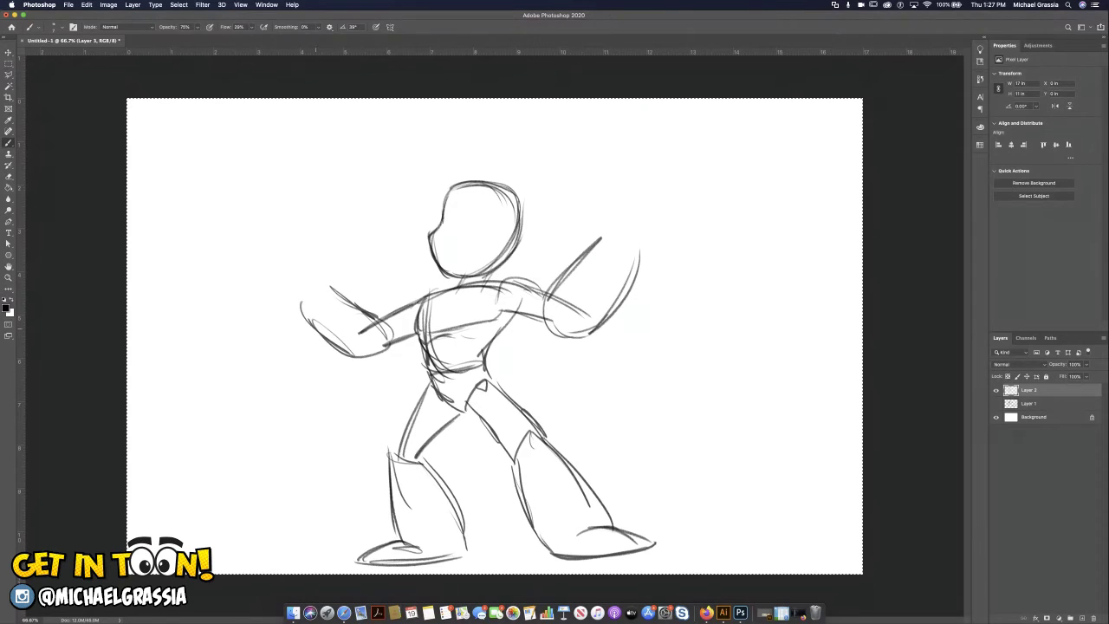
{"action": "key", "text": "super+z"}
{"action": "key", "text": "super+z"}
{"action": "mouse_move", "coordinate": [373, 315]}
{"action": "left_mouse_down"}
{"action": "mouse_move", "coordinate": [392, 340]}
{"action": "mouse_move", "coordinate": [384, 348]}
{"action": "mouse_move", "coordinate": [366, 340]}
{"action": "mouse_move", "coordinate": [351, 351]}
{"action": "mouse_move", "coordinate": [303, 328]}
{"action": "mouse_move", "coordinate": [363, 329]}
{"action": "left_mouse_up"}
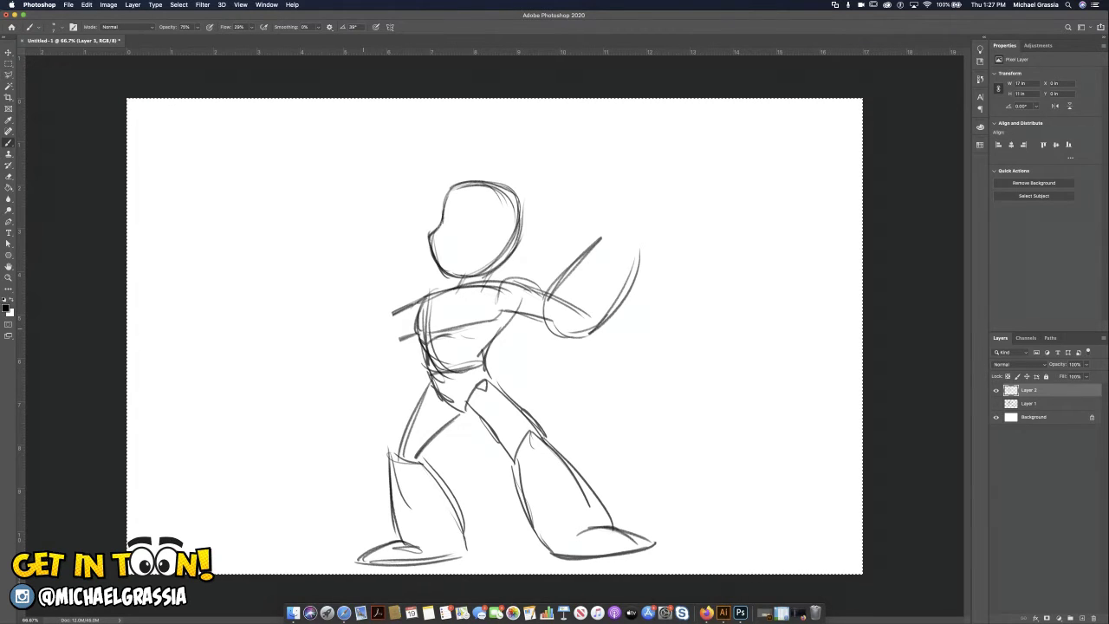
Clean up the overlapping chest lines and sketch the front arm extended outward and downward
{"action": "left_click_drag", "start_coordinate": [435, 346], "coordinate": [438, 363]}
{"action": "left_click_drag", "start_coordinate": [430, 305], "coordinate": [423, 326]}
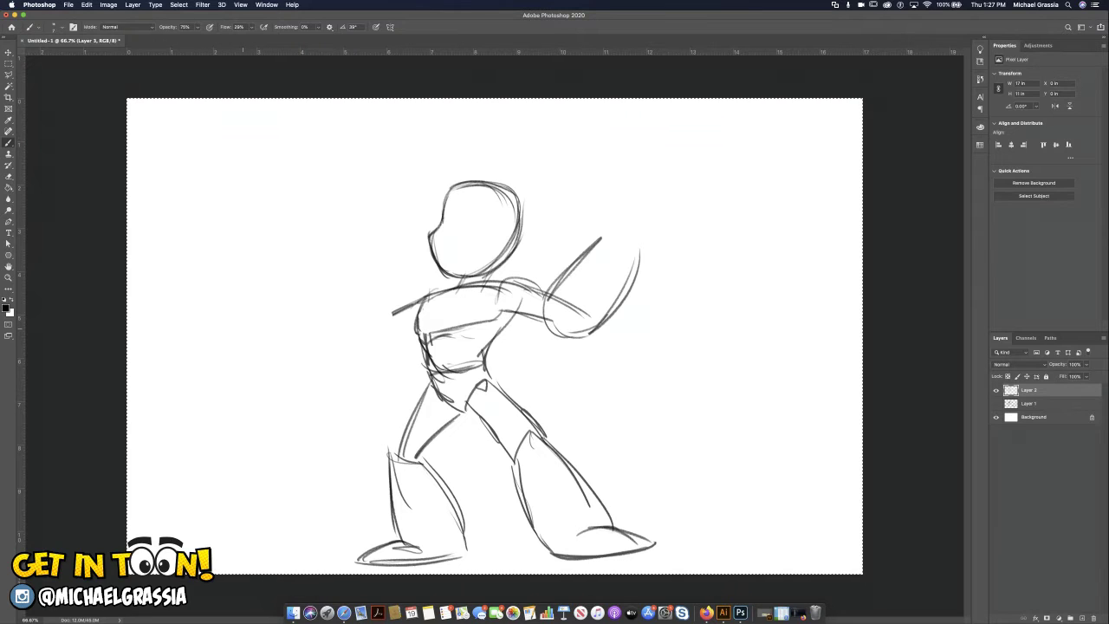
{"action": "mouse_move", "coordinate": [416, 327]}
{"action": "left_mouse_down"}
{"action": "mouse_move", "coordinate": [390, 334]}
{"action": "mouse_move", "coordinate": [416, 332]}
{"action": "mouse_move", "coordinate": [386, 319]}
{"action": "mouse_move", "coordinate": [293, 371]}
{"action": "mouse_move", "coordinate": [413, 331]}
{"action": "left_mouse_up"}
{"action": "mouse_move", "coordinate": [338, 330]}
{"action": "left_mouse_down"}
{"action": "mouse_move", "coordinate": [367, 362]}
{"action": "mouse_move", "coordinate": [371, 348]}
{"action": "mouse_move", "coordinate": [296, 370]}
{"action": "mouse_move", "coordinate": [355, 362]}
{"action": "left_mouse_up"}
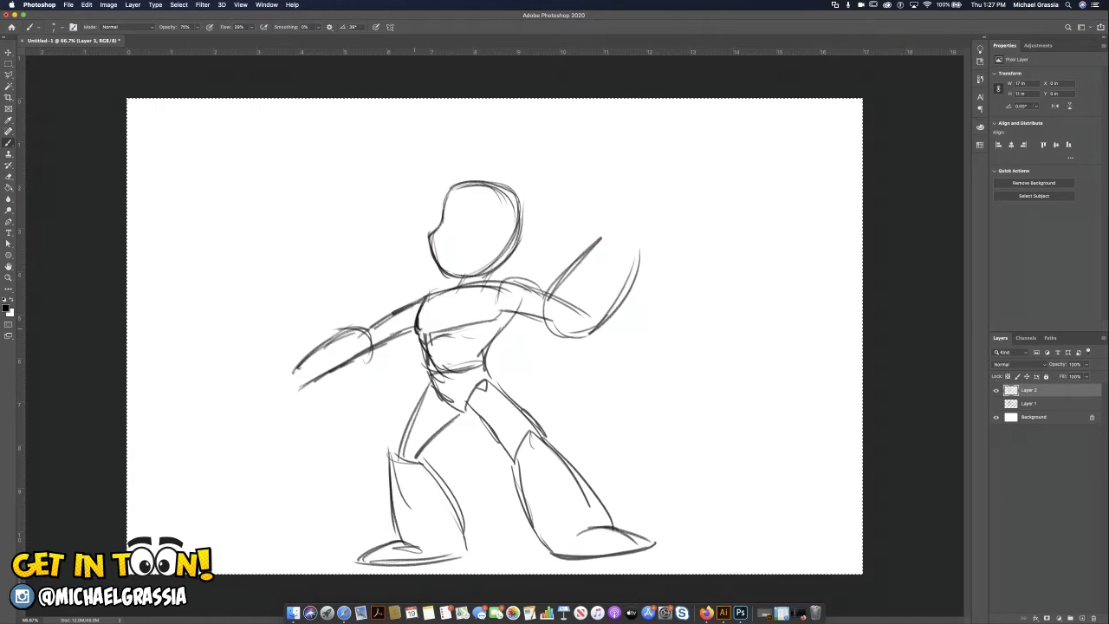
Add curved centre guides on the chest and face, plus a horizontal eye line across the head
{"action": "mouse_move", "coordinate": [572, 283]}
{"action": "left_mouse_down"}
{"action": "mouse_move", "coordinate": [555, 336]}
{"action": "mouse_move", "coordinate": [589, 329]}
{"action": "left_mouse_up"}
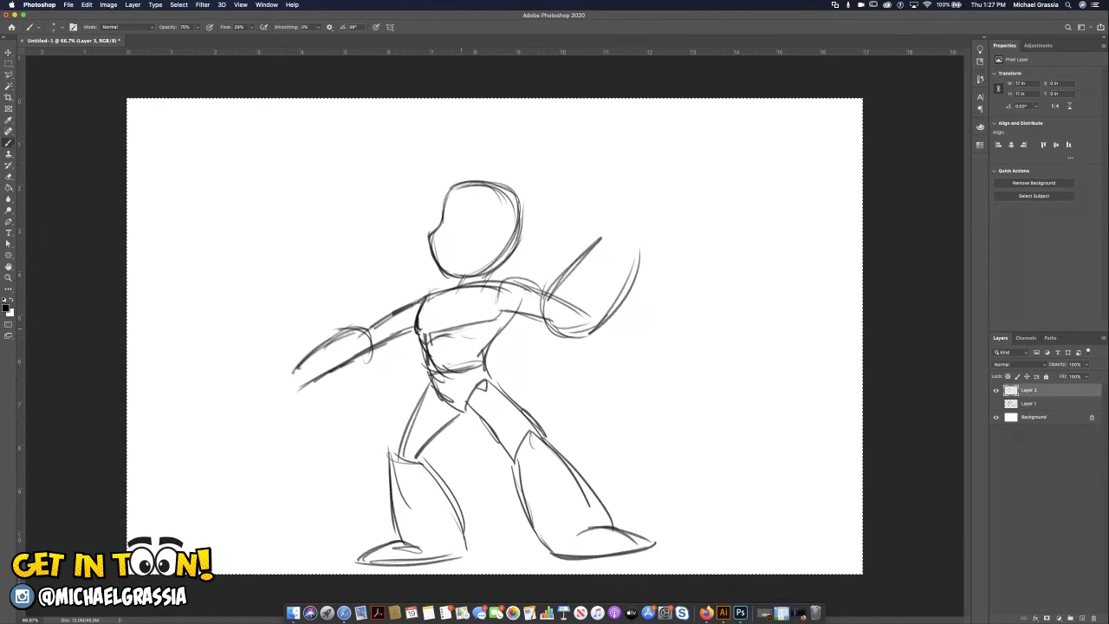
{"action": "mouse_move", "coordinate": [455, 297]}
{"action": "left_mouse_down"}
{"action": "mouse_move", "coordinate": [445, 336]}
{"action": "mouse_move", "coordinate": [479, 338]}
{"action": "left_mouse_up"}
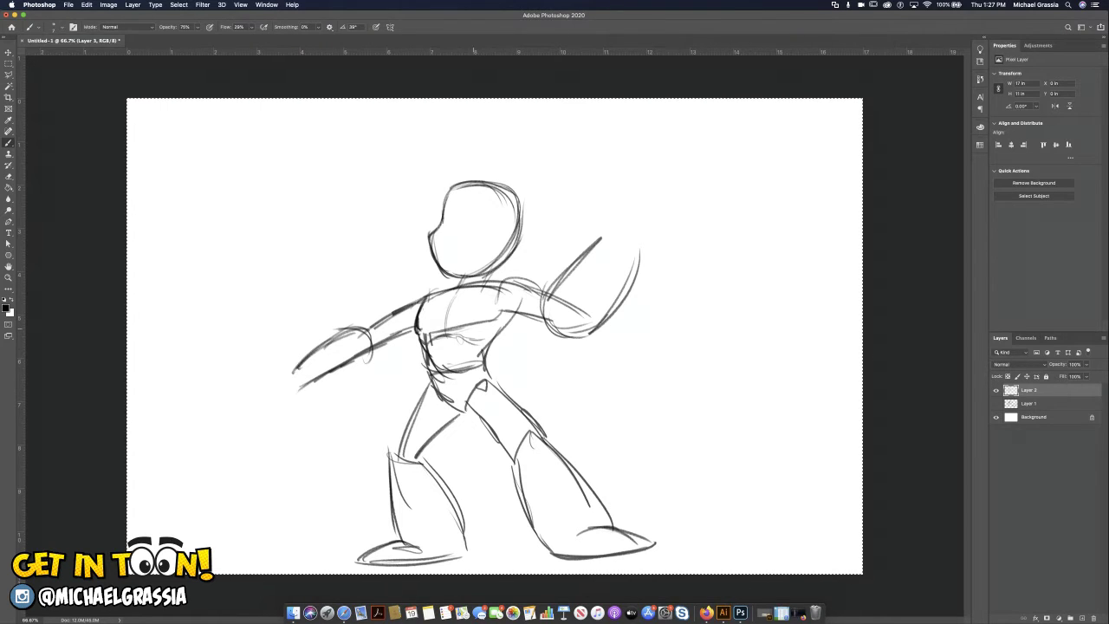
{"action": "left_click_drag", "start_coordinate": [472, 193], "coordinate": [454, 279]}
{"action": "mouse_move", "coordinate": [438, 227]}
{"action": "left_mouse_down"}
{"action": "mouse_move", "coordinate": [474, 243]}
{"action": "mouse_move", "coordinate": [516, 240]}
{"action": "left_mouse_up"}
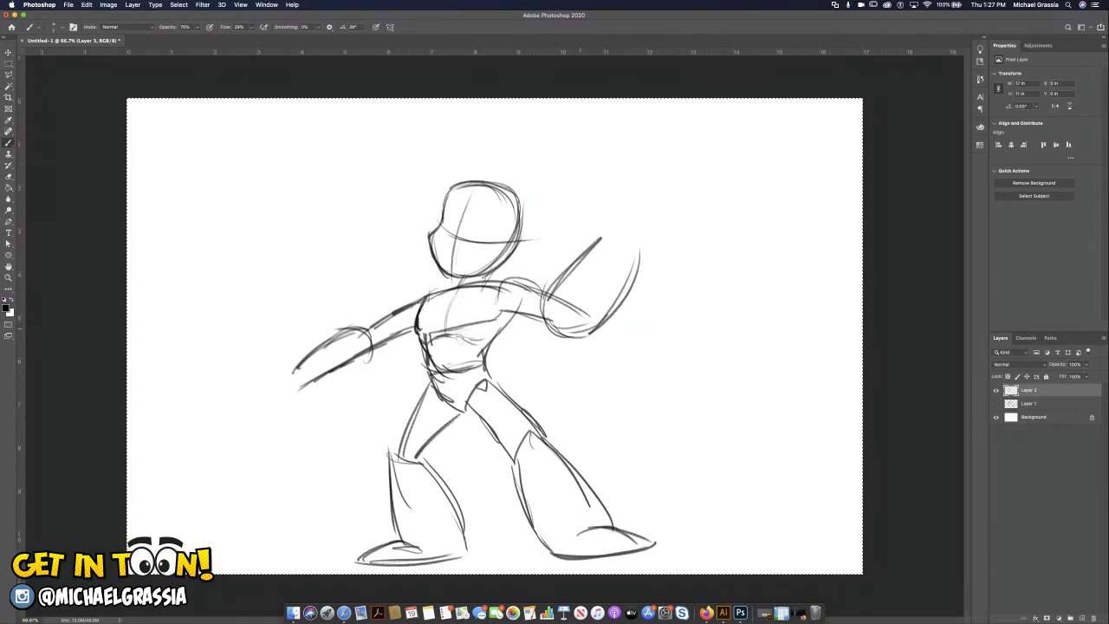
Draw the rounded helmet around the head, with its pointed brow opening framing the face
{"action": "mouse_move", "coordinate": [449, 189]}
{"action": "left_mouse_down"}
{"action": "mouse_move", "coordinate": [463, 210]}
{"action": "mouse_move", "coordinate": [512, 198]}
{"action": "mouse_move", "coordinate": [497, 253]}
{"action": "mouse_move", "coordinate": [509, 217]}
{"action": "left_mouse_up"}
{"action": "left_click_drag", "start_coordinate": [482, 278], "coordinate": [537, 217]}
{"action": "left_click_drag", "start_coordinate": [525, 179], "coordinate": [539, 230]}
{"action": "left_click_drag", "start_coordinate": [476, 169], "coordinate": [531, 189]}
{"action": "mouse_move", "coordinate": [450, 189]}
{"action": "left_mouse_down"}
{"action": "mouse_move", "coordinate": [520, 179]}
{"action": "mouse_move", "coordinate": [431, 227]}
{"action": "left_mouse_up"}
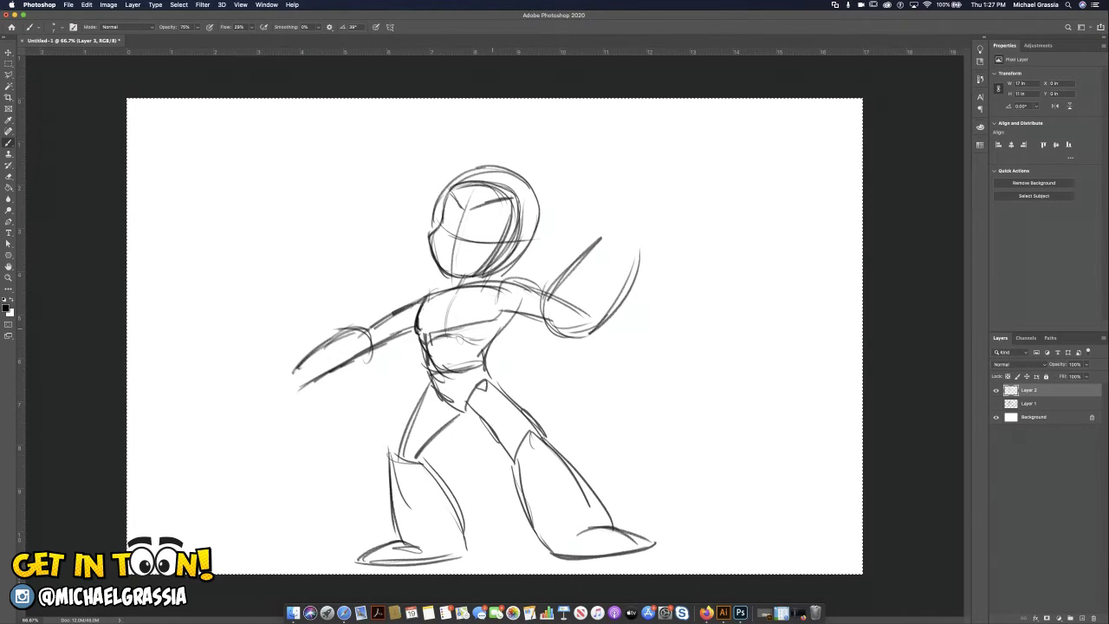
Add the forehead block, raised top crest and round ear disc to the helmet
{"action": "left_click_drag", "start_coordinate": [470, 180], "coordinate": [491, 181]}
{"action": "left_click_drag", "start_coordinate": [463, 193], "coordinate": [485, 194]}
{"action": "mouse_move", "coordinate": [487, 182]}
{"action": "left_mouse_down"}
{"action": "mouse_move", "coordinate": [482, 192]}
{"action": "mouse_move", "coordinate": [479, 172]}
{"action": "mouse_move", "coordinate": [494, 172]}
{"action": "left_mouse_up"}
{"action": "mouse_move", "coordinate": [474, 169]}
{"action": "left_mouse_down"}
{"action": "mouse_move", "coordinate": [498, 156]}
{"action": "mouse_move", "coordinate": [512, 164]}
{"action": "left_mouse_up"}
{"action": "mouse_move", "coordinate": [530, 217]}
{"action": "left_mouse_down"}
{"action": "mouse_move", "coordinate": [525, 250]}
{"action": "mouse_move", "coordinate": [539, 231]}
{"action": "left_mouse_up"}
{"action": "mouse_move", "coordinate": [541, 223]}
{"action": "left_mouse_down"}
{"action": "mouse_move", "coordinate": [523, 253]}
{"action": "mouse_move", "coordinate": [532, 246]}
{"action": "left_mouse_up"}
{"action": "left_click_drag", "start_coordinate": [431, 213], "coordinate": [428, 238]}
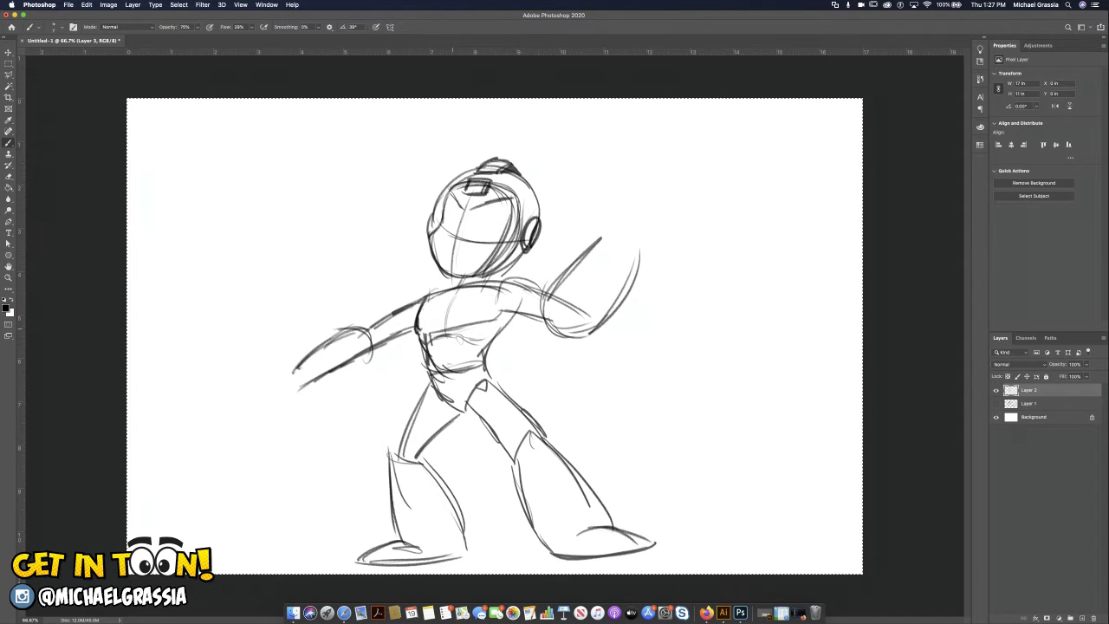
Draw Mega Man's determined eyes, brow, nose and slanted smirk
{"action": "mouse_move", "coordinate": [445, 208]}
{"action": "left_mouse_down"}
{"action": "mouse_move", "coordinate": [452, 229]}
{"action": "mouse_move", "coordinate": [490, 220]}
{"action": "left_mouse_up"}
{"action": "mouse_move", "coordinate": [485, 213]}
{"action": "left_mouse_down"}
{"action": "mouse_move", "coordinate": [489, 243]}
{"action": "mouse_move", "coordinate": [481, 238]}
{"action": "left_mouse_up"}
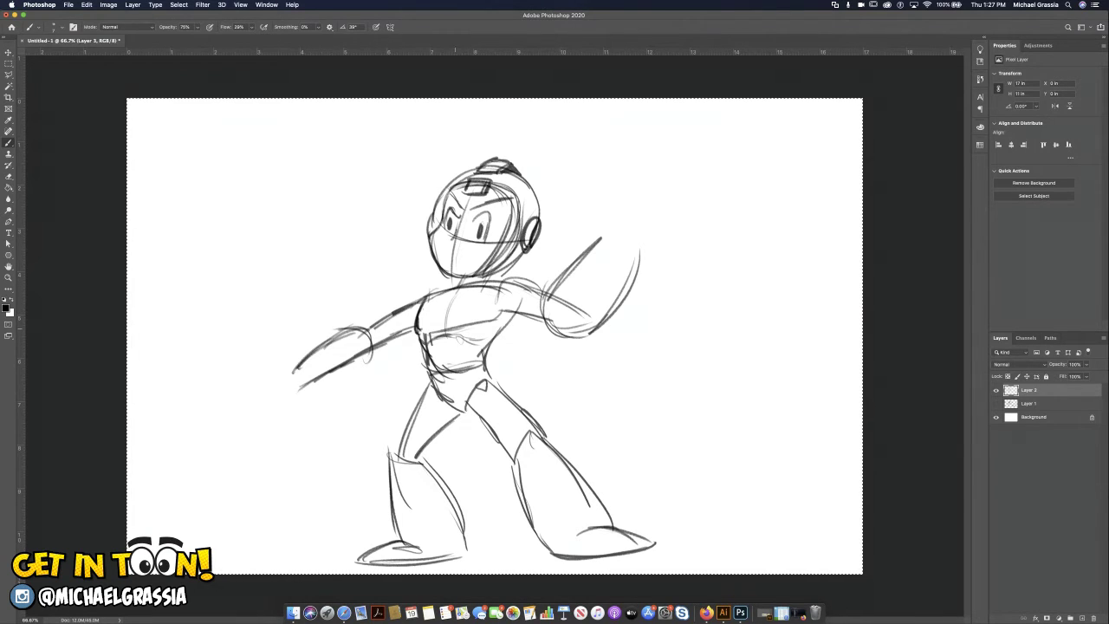
{"action": "left_click_drag", "start_coordinate": [453, 258], "coordinate": [471, 260]}
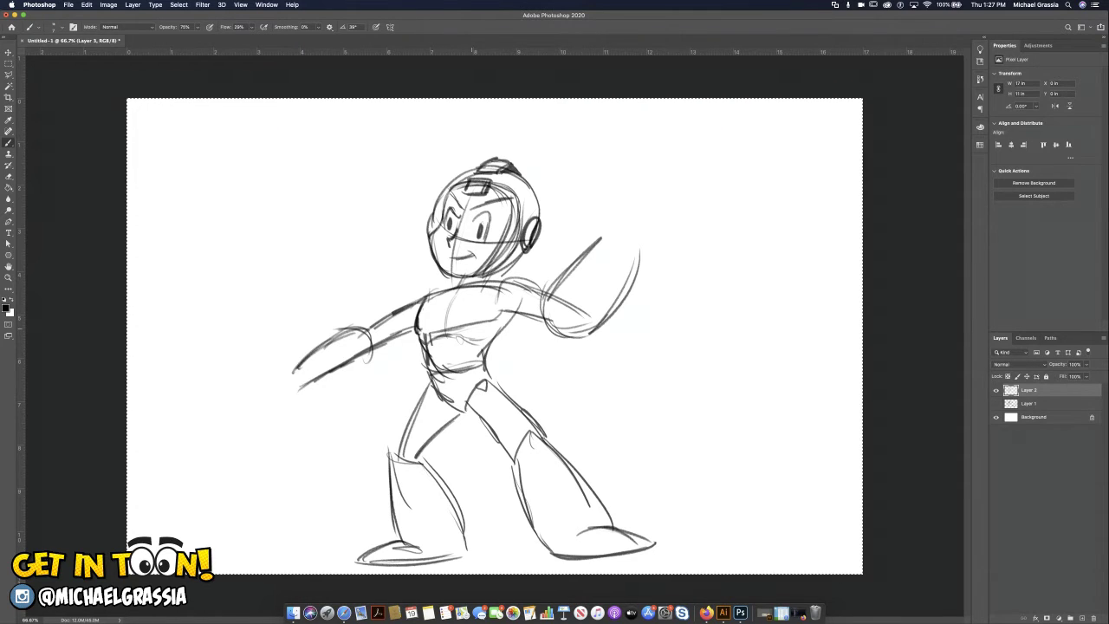
Close the raised forearm into an arm cannon with a ringed muzzle at its tip
{"action": "mouse_move", "coordinate": [589, 245]}
{"action": "left_mouse_down"}
{"action": "mouse_move", "coordinate": [639, 232]}
{"action": "mouse_move", "coordinate": [609, 329]}
{"action": "left_mouse_up"}
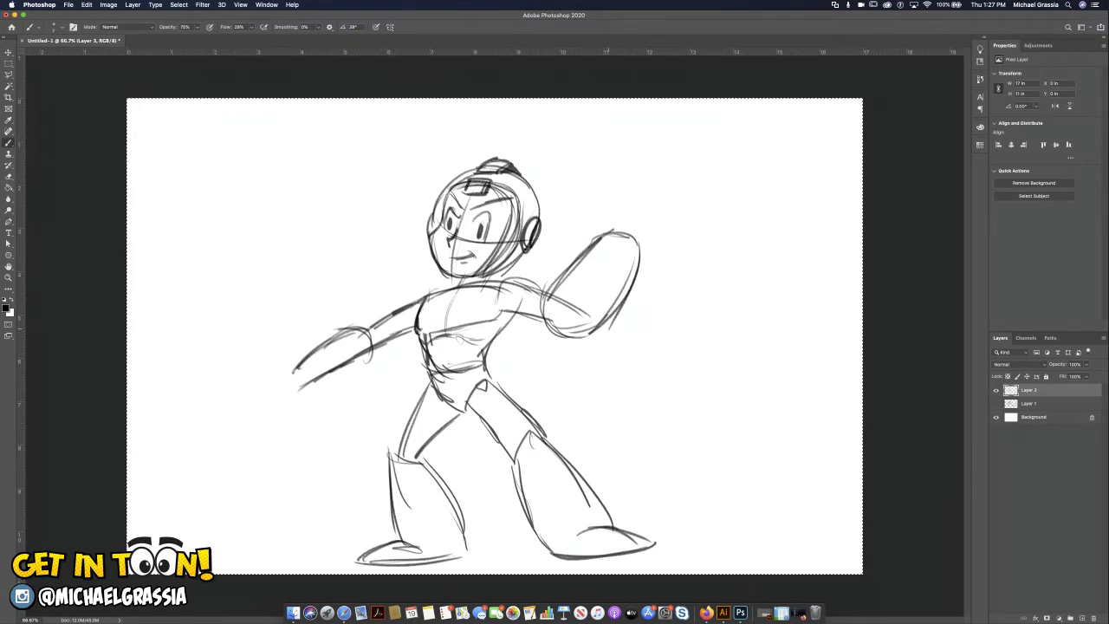
{"action": "mouse_move", "coordinate": [613, 227]}
{"action": "left_mouse_down"}
{"action": "mouse_move", "coordinate": [644, 240]}
{"action": "mouse_move", "coordinate": [610, 229]}
{"action": "mouse_move", "coordinate": [605, 239]}
{"action": "mouse_move", "coordinate": [640, 245]}
{"action": "left_mouse_up"}
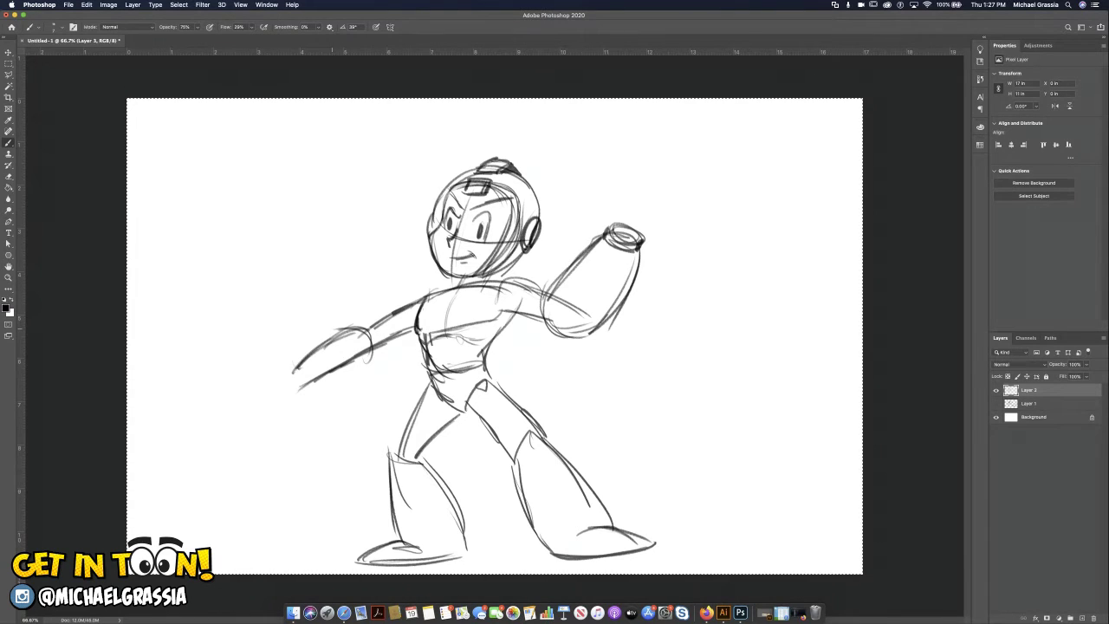
Erase the lowered front arm and redraw it bent at the elbow, with a circle for the hand
{"action": "left_click_drag", "start_coordinate": [355, 347], "coordinate": [406, 328]}
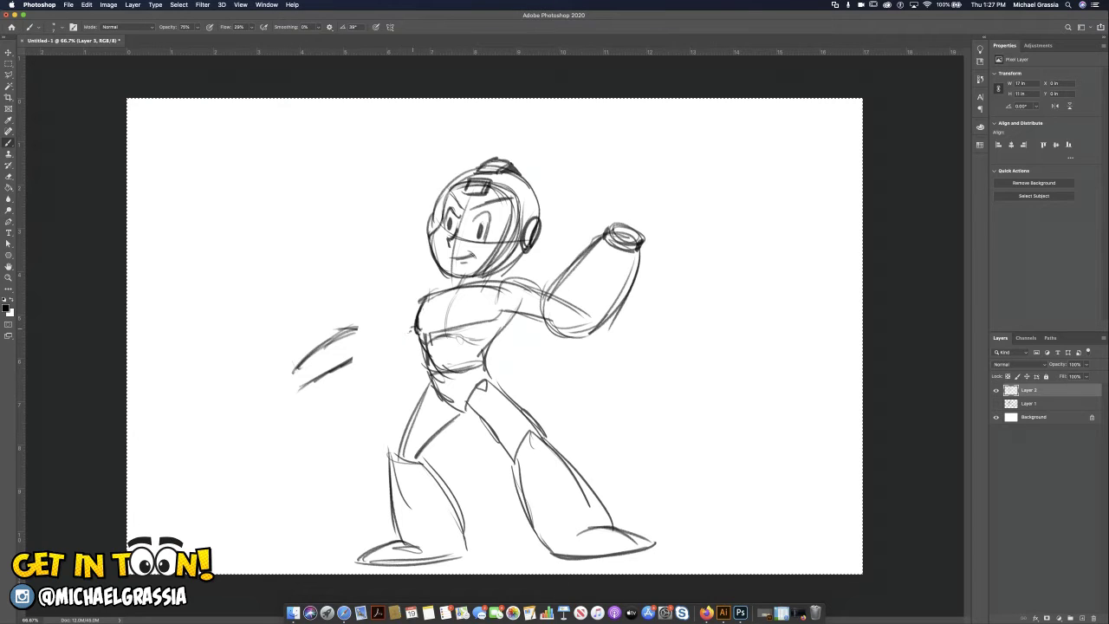
{"action": "mouse_move", "coordinate": [351, 360]}
{"action": "left_mouse_down"}
{"action": "mouse_move", "coordinate": [322, 351]}
{"action": "mouse_move", "coordinate": [355, 331]}
{"action": "left_mouse_up"}
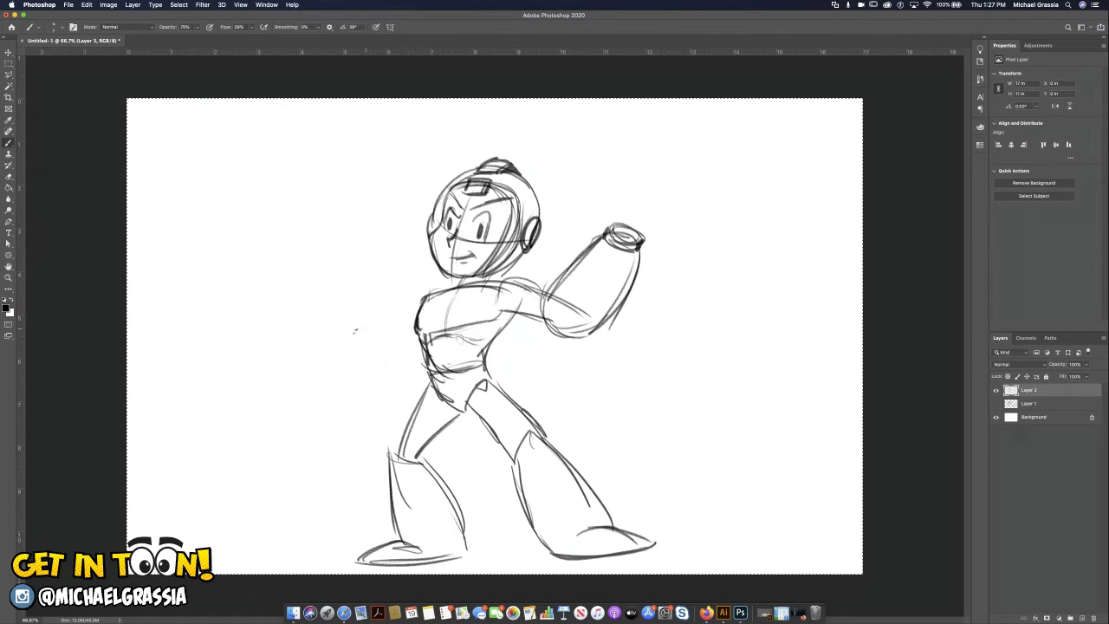
{"action": "mouse_move", "coordinate": [410, 314]}
{"action": "left_mouse_down"}
{"action": "mouse_move", "coordinate": [436, 291]}
{"action": "mouse_move", "coordinate": [377, 336]}
{"action": "mouse_move", "coordinate": [387, 355]}
{"action": "mouse_move", "coordinate": [336, 314]}
{"action": "mouse_move", "coordinate": [376, 361]}
{"action": "mouse_move", "coordinate": [397, 350]}
{"action": "mouse_move", "coordinate": [361, 367]}
{"action": "mouse_move", "coordinate": [377, 331]}
{"action": "left_mouse_up"}
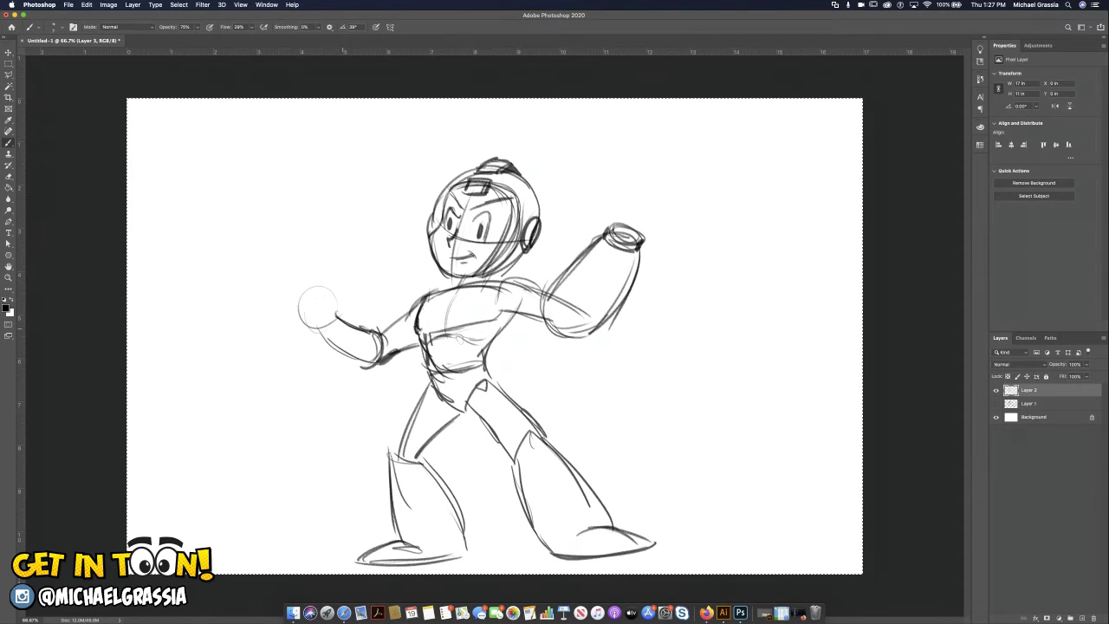
Draw the thumb and curled fingers of the front fist and reinforce the forearm outline
{"action": "mouse_move", "coordinate": [343, 299]}
{"action": "left_mouse_down"}
{"action": "mouse_move", "coordinate": [338, 317]}
{"action": "mouse_move", "coordinate": [324, 308]}
{"action": "mouse_move", "coordinate": [317, 279]}
{"action": "left_mouse_up"}
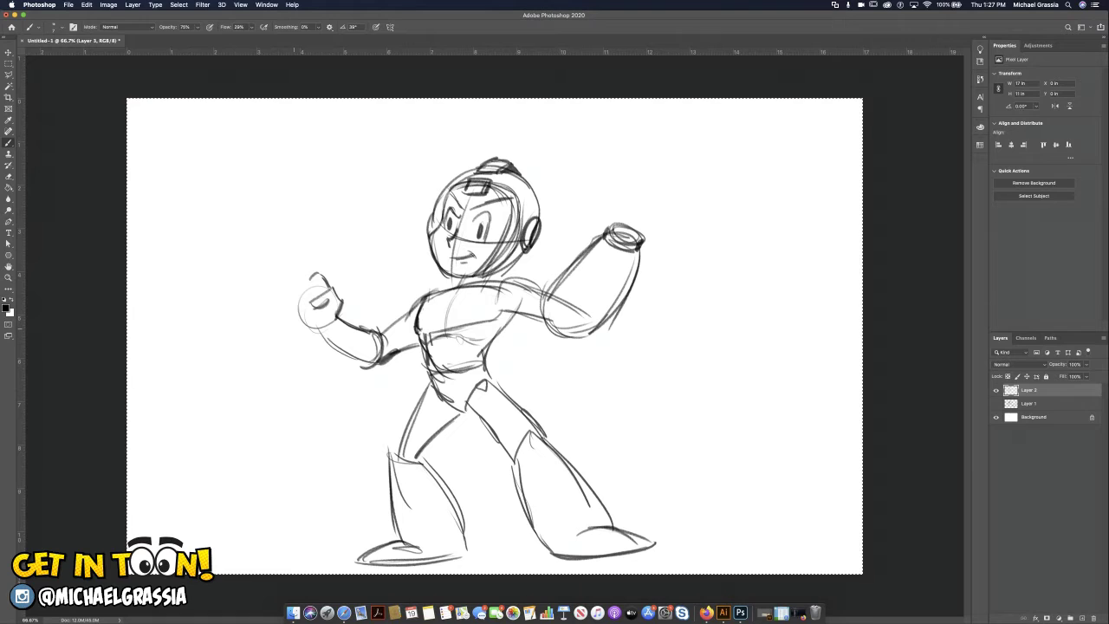
{"action": "mouse_move", "coordinate": [317, 281]}
{"action": "left_mouse_down"}
{"action": "mouse_move", "coordinate": [295, 312]}
{"action": "mouse_move", "coordinate": [323, 330]}
{"action": "mouse_move", "coordinate": [322, 318]}
{"action": "mouse_move", "coordinate": [377, 332]}
{"action": "left_mouse_up"}
{"action": "mouse_move", "coordinate": [343, 317]}
{"action": "left_mouse_down"}
{"action": "mouse_move", "coordinate": [359, 326]}
{"action": "mouse_move", "coordinate": [360, 365]}
{"action": "left_mouse_up"}
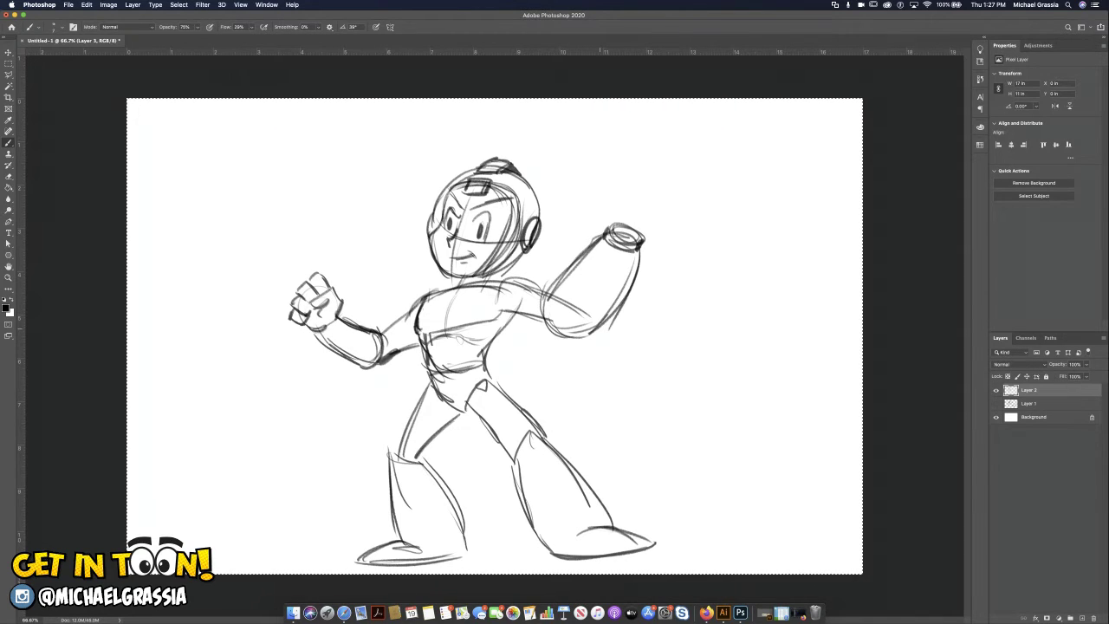
Darken the waist, the edges of the briefs and the lower contours of the chest
{"action": "left_click_drag", "start_coordinate": [511, 320], "coordinate": [466, 409]}
{"action": "left_click_drag", "start_coordinate": [495, 380], "coordinate": [464, 413]}
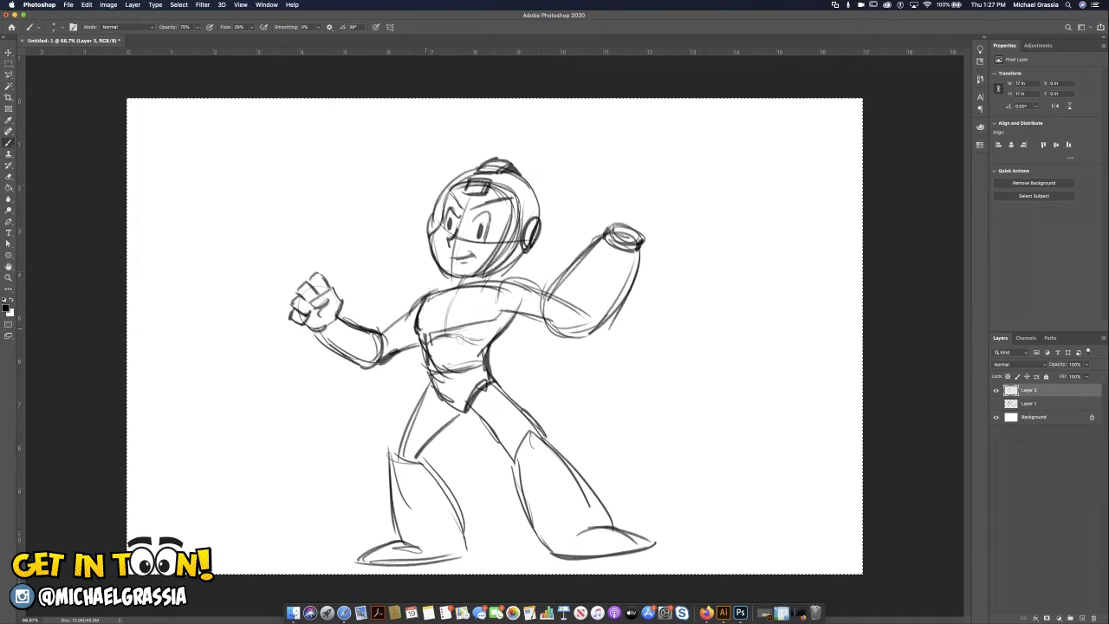
{"action": "mouse_move", "coordinate": [415, 336]}
{"action": "left_mouse_down"}
{"action": "mouse_move", "coordinate": [426, 348]}
{"action": "mouse_move", "coordinate": [493, 332]}
{"action": "left_mouse_up"}
{"action": "left_click_drag", "start_coordinate": [471, 343], "coordinate": [492, 335]}
{"action": "left_click_drag", "start_coordinate": [426, 351], "coordinate": [436, 372]}
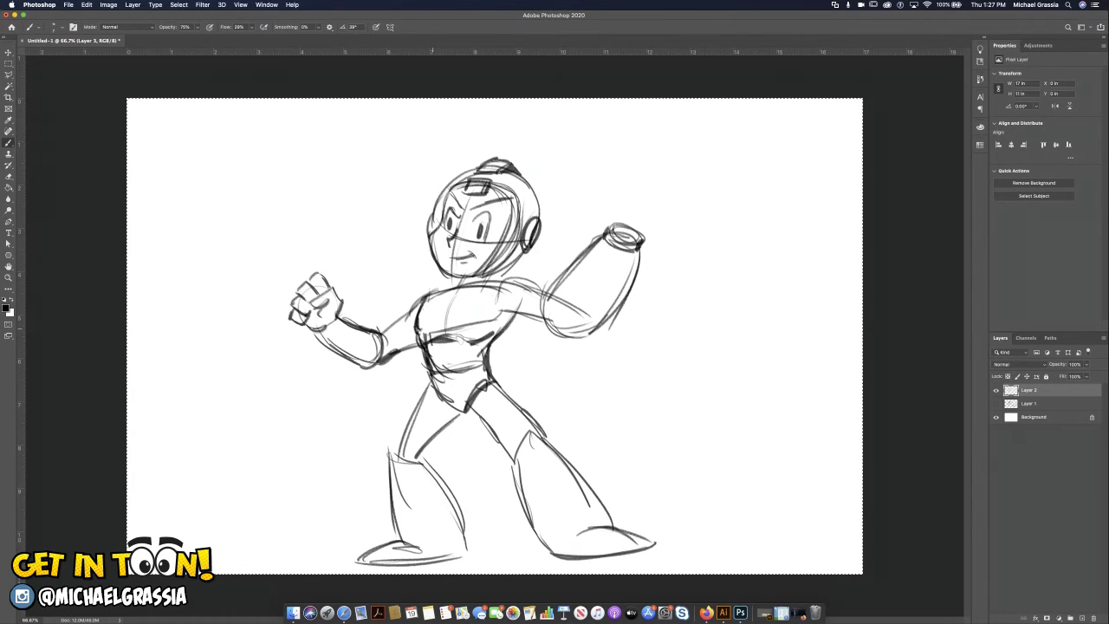
Reinforce the hip line, the front thigh and the outline of the front boot with darker strokes
{"action": "left_click_drag", "start_coordinate": [457, 412], "coordinate": [497, 387]}
{"action": "mouse_move", "coordinate": [423, 393]}
{"action": "left_mouse_down"}
{"action": "mouse_move", "coordinate": [447, 405]}
{"action": "mouse_move", "coordinate": [391, 456]}
{"action": "left_mouse_up"}
{"action": "left_click_drag", "start_coordinate": [414, 411], "coordinate": [398, 455]}
{"action": "mouse_move", "coordinate": [455, 412]}
{"action": "left_mouse_down"}
{"action": "mouse_move", "coordinate": [417, 456]}
{"action": "mouse_move", "coordinate": [437, 473]}
{"action": "mouse_move", "coordinate": [388, 525]}
{"action": "left_mouse_up"}
{"action": "left_click_drag", "start_coordinate": [392, 466], "coordinate": [395, 524]}
{"action": "left_click_drag", "start_coordinate": [438, 472], "coordinate": [467, 546]}
Darken the cuff and both sides of the rear boot
{"action": "mouse_move", "coordinate": [537, 421]}
{"action": "left_mouse_down"}
{"action": "mouse_move", "coordinate": [517, 455]}
{"action": "mouse_move", "coordinate": [568, 475]}
{"action": "mouse_move", "coordinate": [603, 520]}
{"action": "left_mouse_up"}
{"action": "left_click_drag", "start_coordinate": [589, 491], "coordinate": [609, 526]}
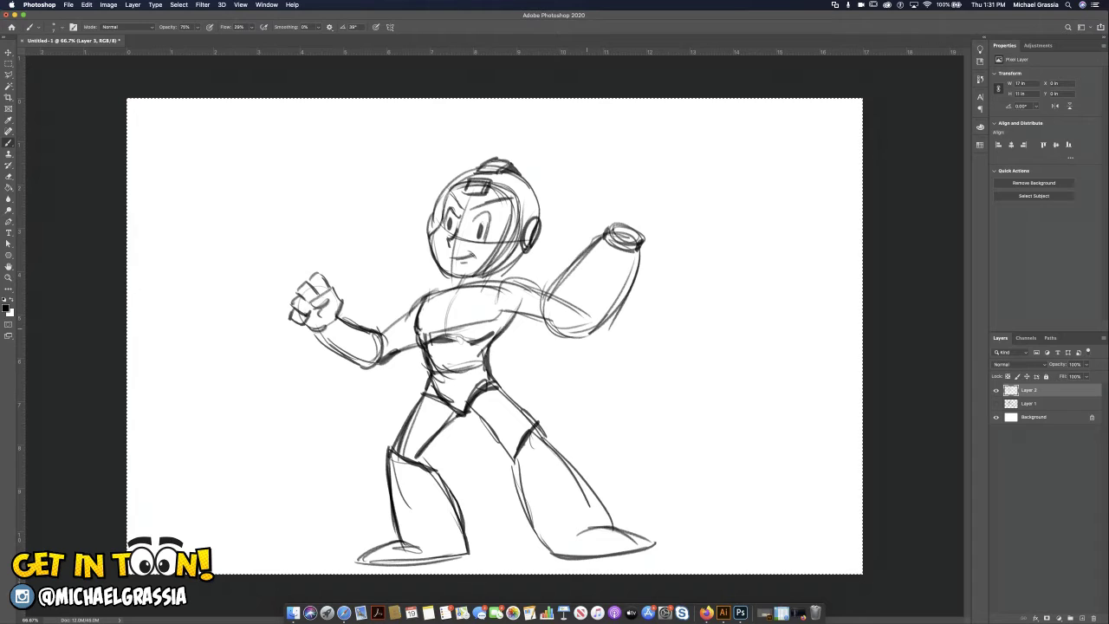
{"action": "left_click_drag", "start_coordinate": [536, 423], "coordinate": [605, 498]}
{"action": "left_click_drag", "start_coordinate": [548, 440], "coordinate": [614, 520]}
{"action": "left_click_drag", "start_coordinate": [512, 460], "coordinate": [544, 523]}
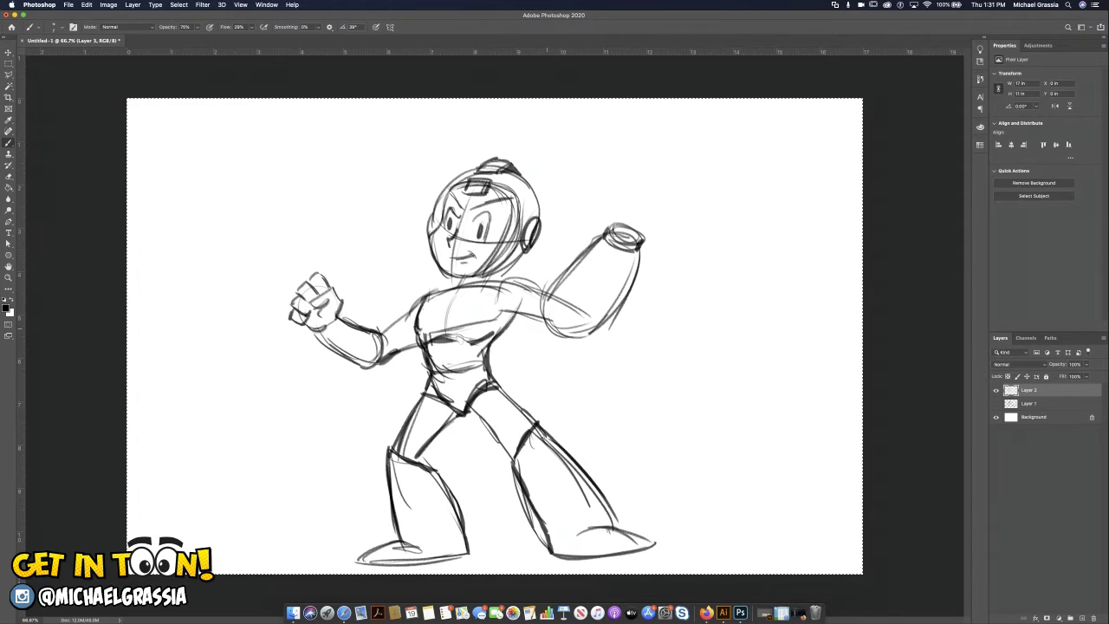
Add a vertical muscle line on the abdomen and strengthen the angry brows
{"action": "left_click_drag", "start_coordinate": [442, 345], "coordinate": [446, 372]}
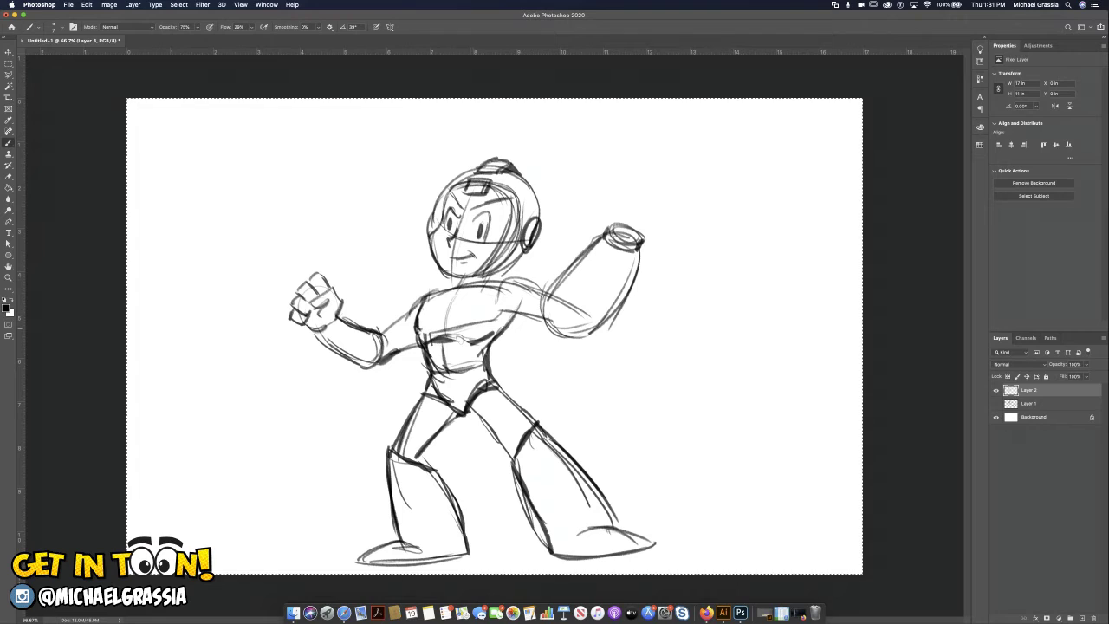
{"action": "mouse_move", "coordinate": [468, 223]}
{"action": "left_mouse_down"}
{"action": "mouse_move", "coordinate": [491, 207]}
{"action": "mouse_move", "coordinate": [452, 215]}
{"action": "left_mouse_up"}
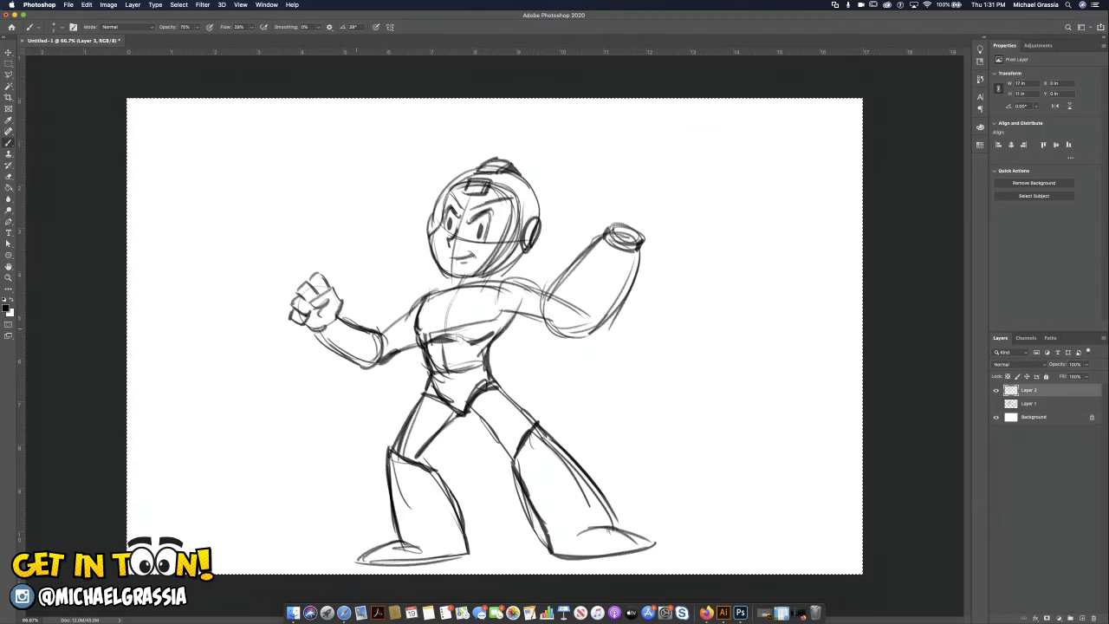
Darken the arm cannon's outline and clean the overlapping arm lines out of its elbow end
{"action": "mouse_move", "coordinate": [599, 235]}
{"action": "left_mouse_down"}
{"action": "mouse_move", "coordinate": [563, 335]}
{"action": "mouse_move", "coordinate": [633, 253]}
{"action": "mouse_move", "coordinate": [570, 338]}
{"action": "left_mouse_up"}
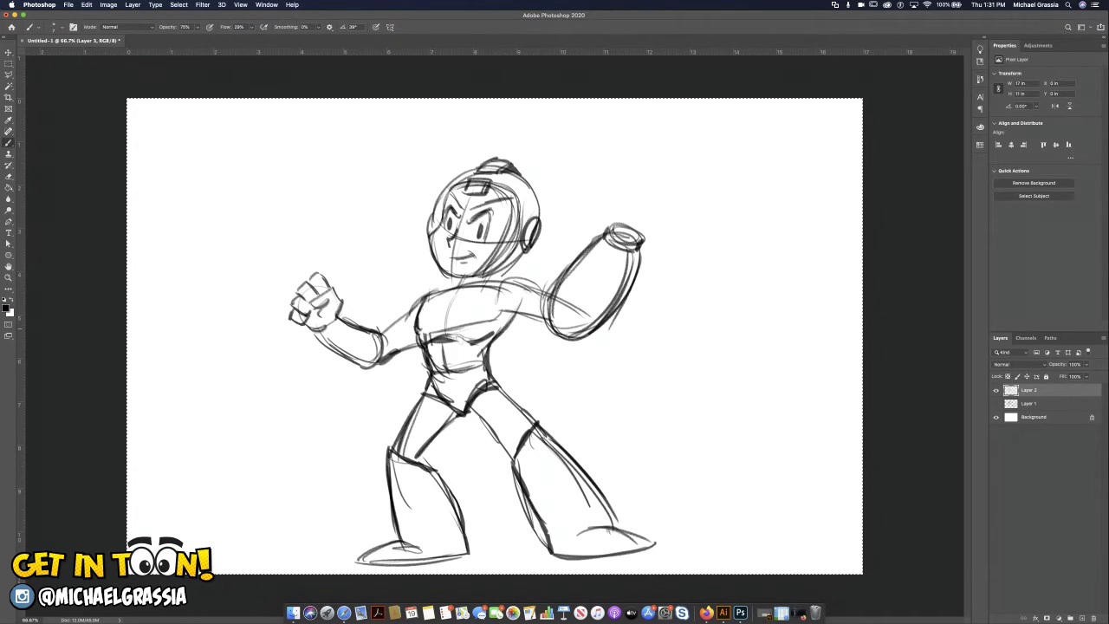
{"action": "left_click_drag", "start_coordinate": [562, 300], "coordinate": [568, 328]}
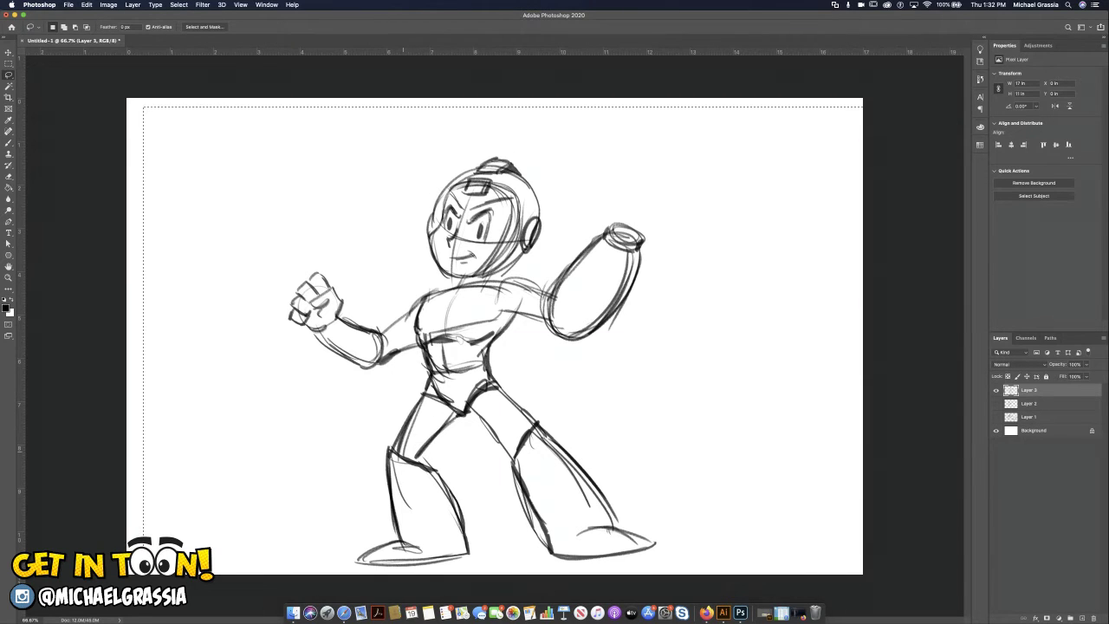
Clear the old selection, lasso the boot on the fist-side leg, shrink it slightly and shift it up and outward
{"action": "key", "text": "super+d"}
{"action": "mouse_move", "coordinate": [394, 452]}
{"action": "left_mouse_down"}
{"action": "mouse_move", "coordinate": [438, 463]}
{"action": "mouse_move", "coordinate": [476, 533]}
{"action": "mouse_move", "coordinate": [365, 572]}
{"action": "mouse_move", "coordinate": [390, 442]}
{"action": "left_mouse_up"}
{"action": "key", "text": "super+t"}
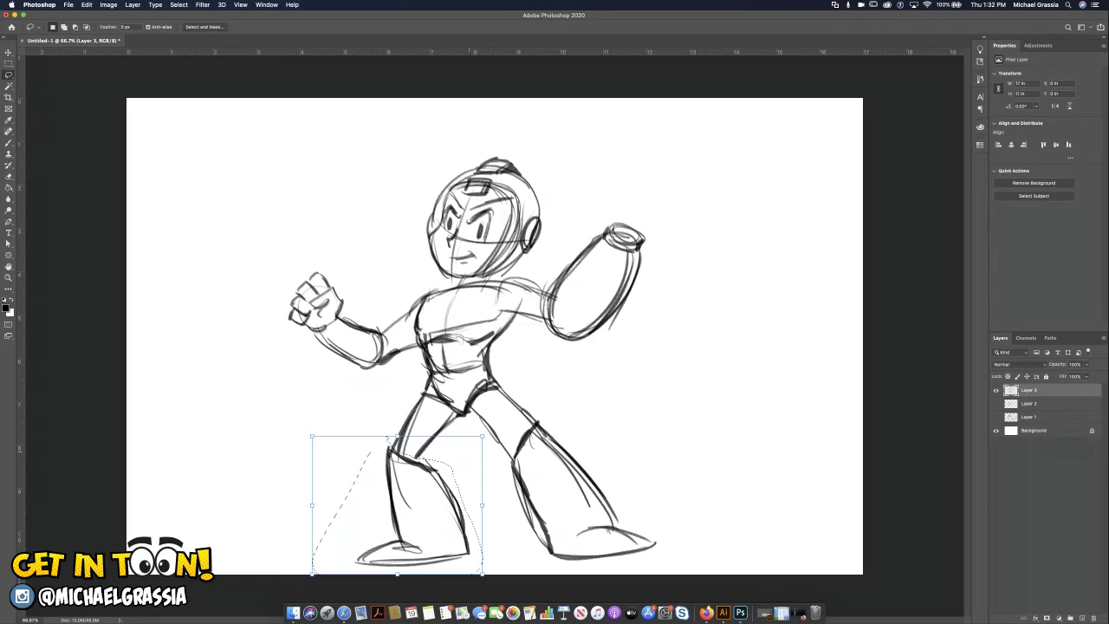
{"action": "left_click_drag", "start_coordinate": [461, 519], "coordinate": [457, 519]}
{"action": "left_click_drag", "start_coordinate": [477, 435], "coordinate": [470, 442]}
{"action": "left_click_drag", "start_coordinate": [439, 494], "coordinate": [440, 486]}
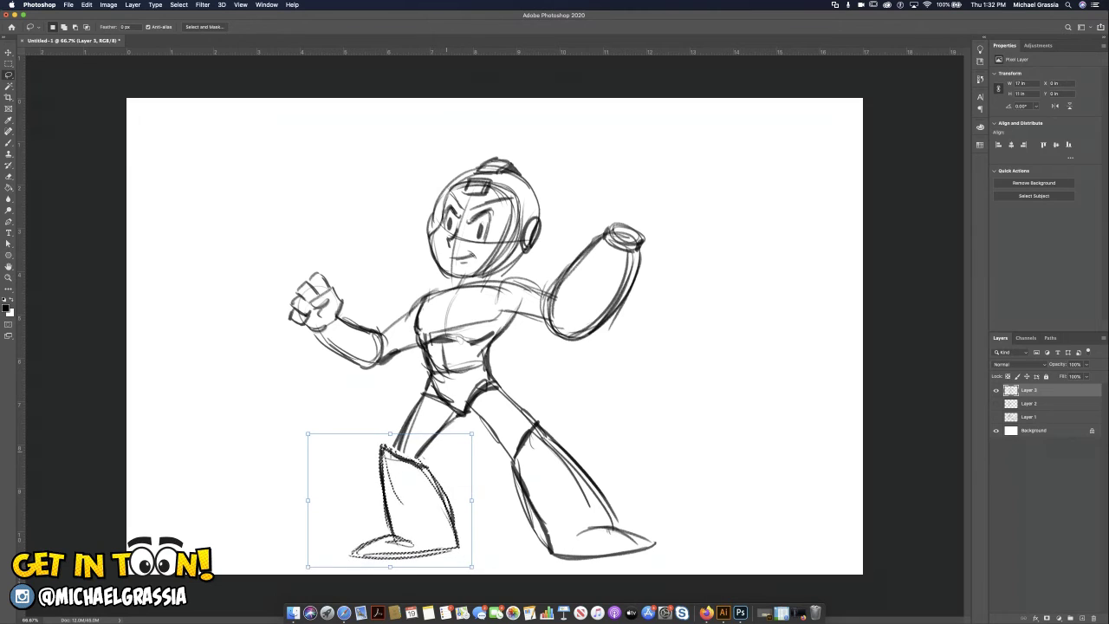
{"action": "left_click_drag", "start_coordinate": [451, 442], "coordinate": [451, 440]}
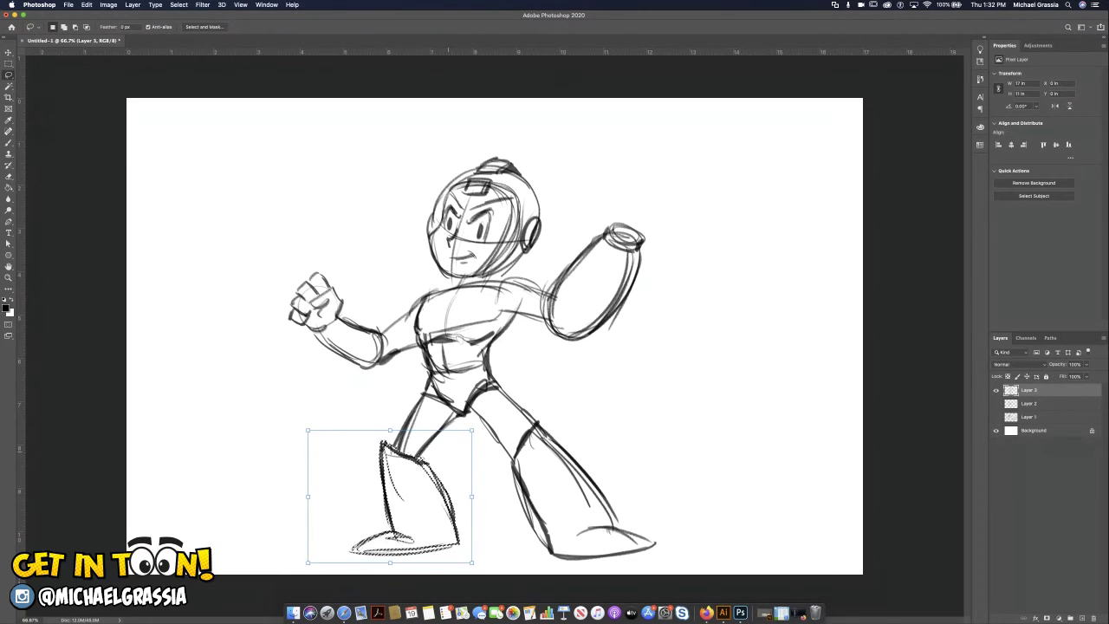
{"action": "left_click", "coordinate": [87, 5]}
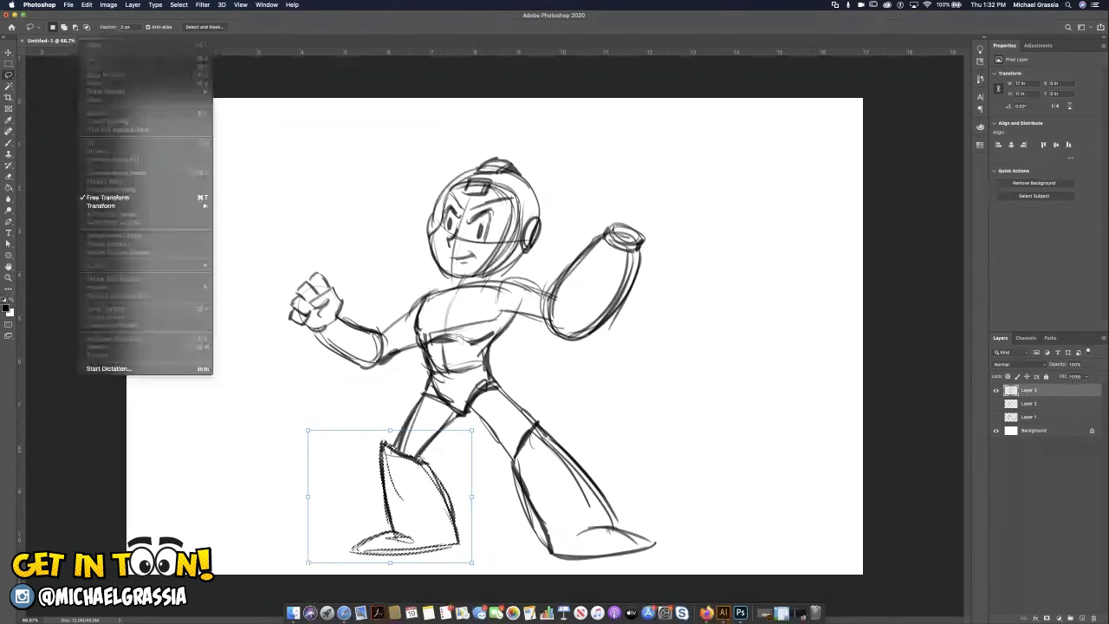
{"action": "mouse_move", "coordinate": [100, 206]}
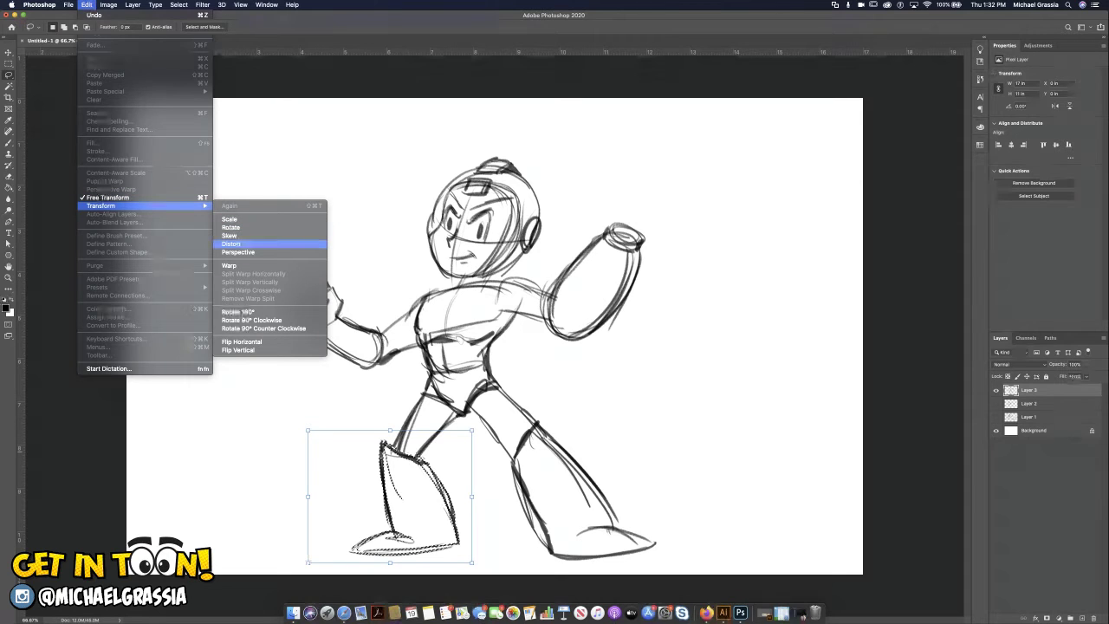
{"action": "left_click", "coordinate": [230, 243]}
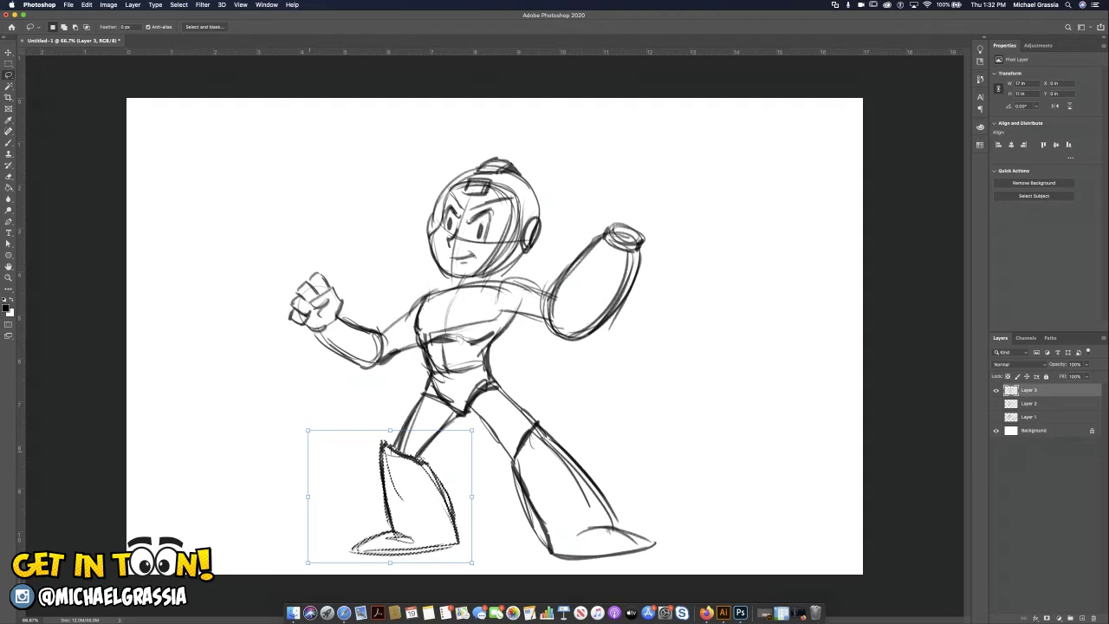
{"action": "mouse_move", "coordinate": [309, 563]}
{"action": "left_mouse_down"}
{"action": "mouse_move", "coordinate": [313, 543]}
{"action": "mouse_move", "coordinate": [311, 571]}
{"action": "left_mouse_up"}
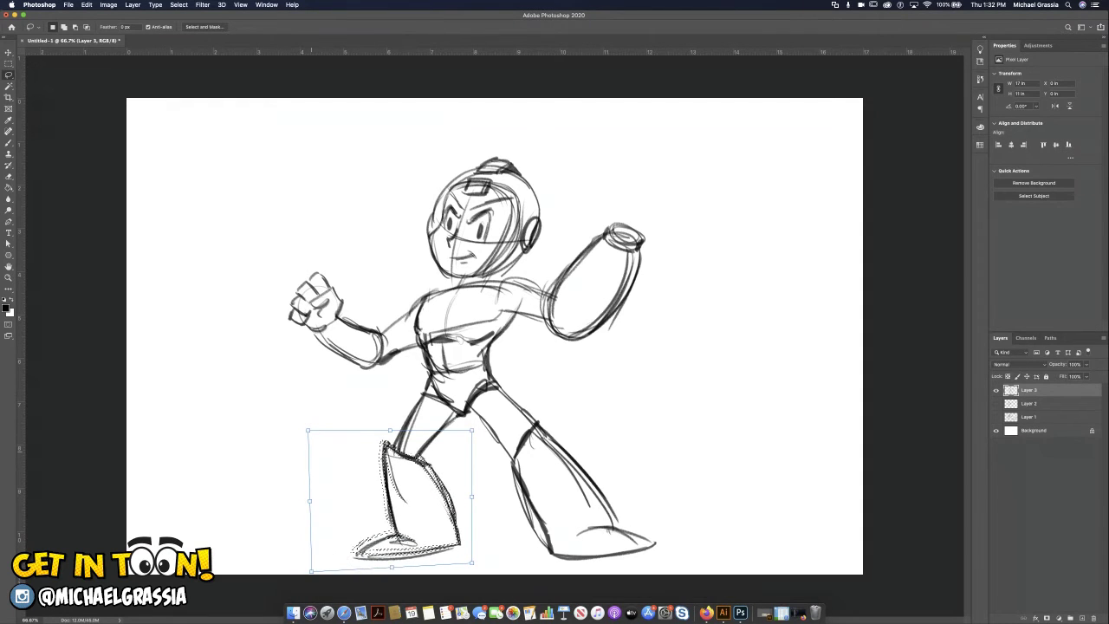
{"action": "left_click_drag", "start_coordinate": [310, 571], "coordinate": [307, 562]}
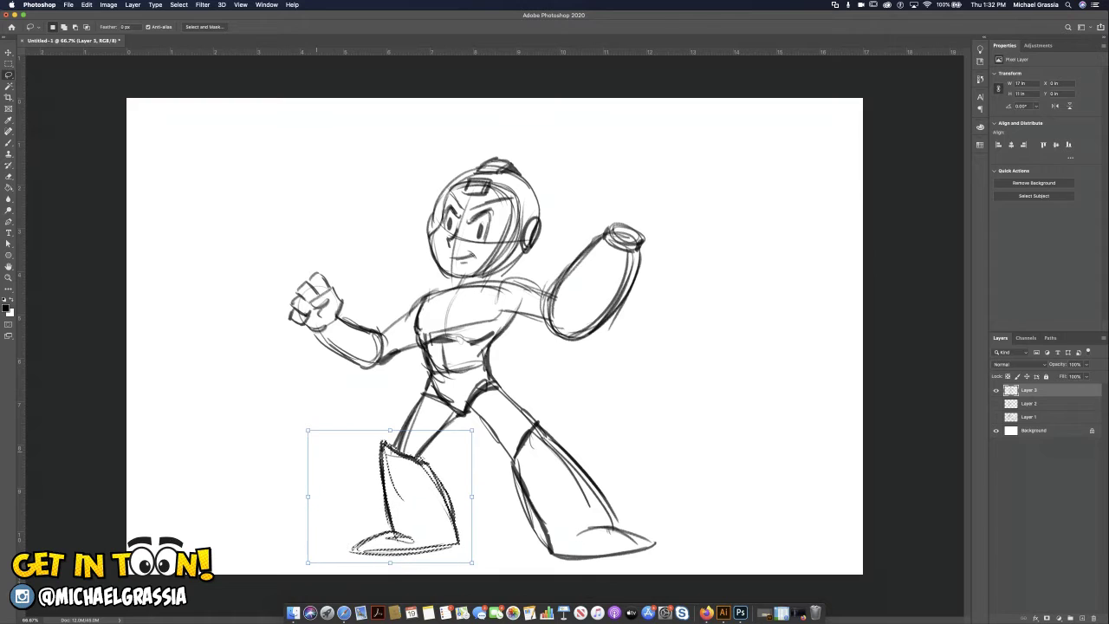
Distort the selected boot by slanting its upper edge and skewing it inward toward the thigh, and apply the transform
{"action": "left_click", "coordinate": [86, 5]}
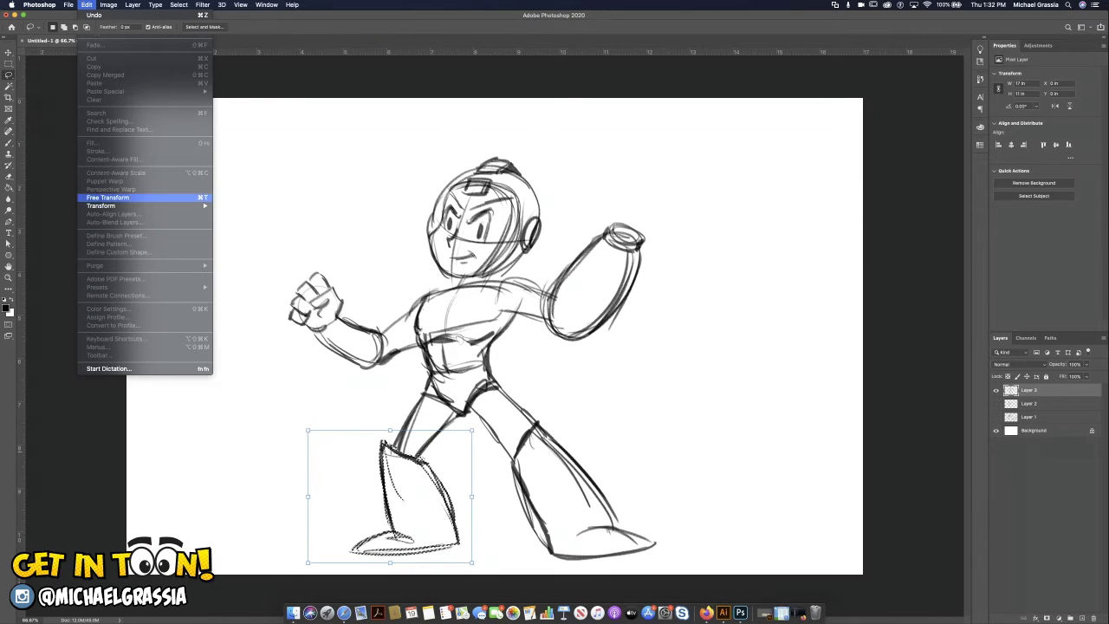
{"action": "mouse_move", "coordinate": [156, 206]}
{"action": "left_click", "coordinate": [231, 243]}
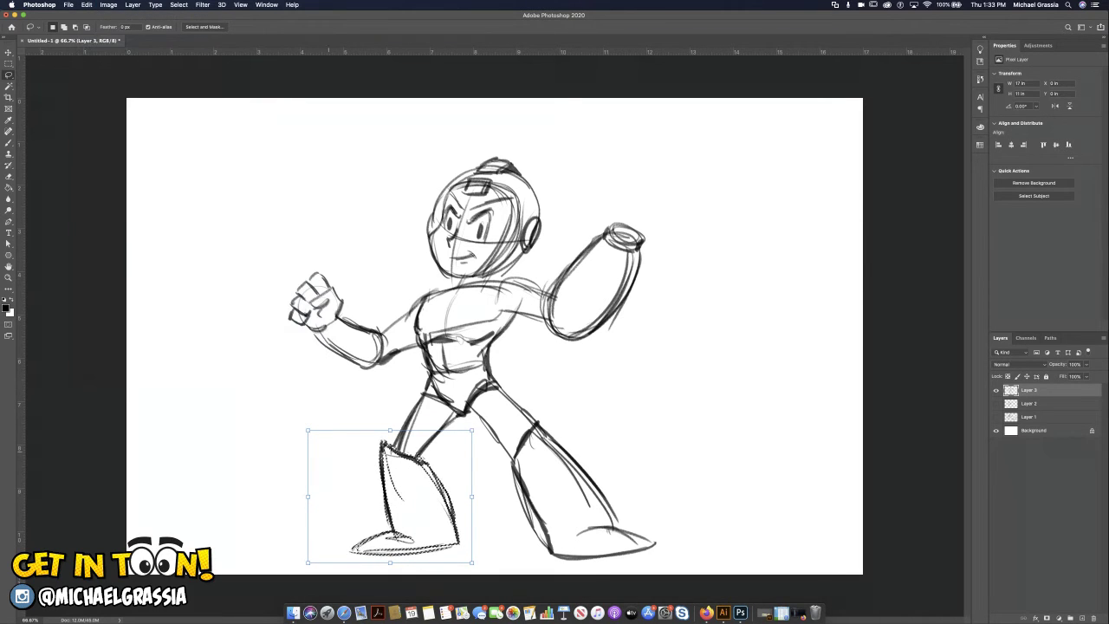
{"action": "left_click_drag", "start_coordinate": [308, 429], "coordinate": [309, 445]}
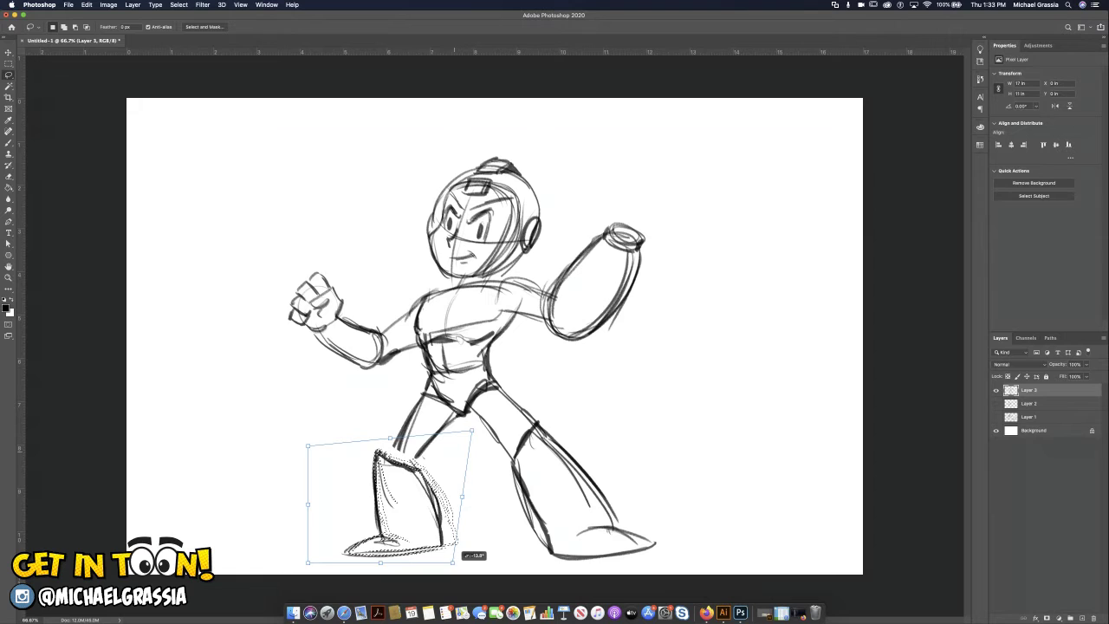
{"action": "left_click_drag", "start_coordinate": [391, 438], "coordinate": [407, 431]}
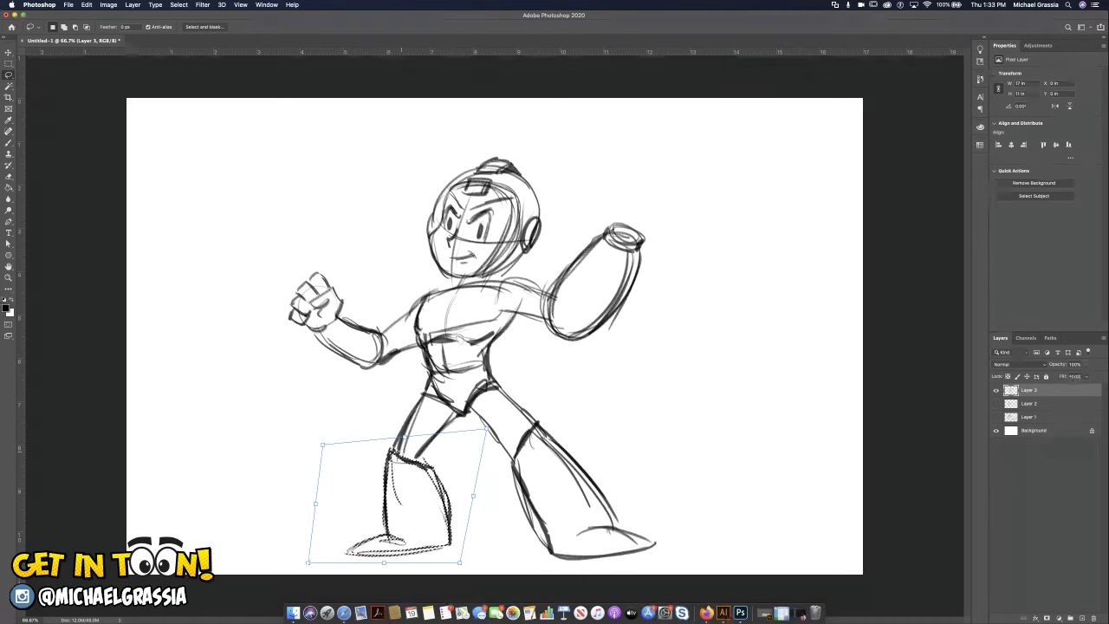
{"action": "key", "text": "Return"}
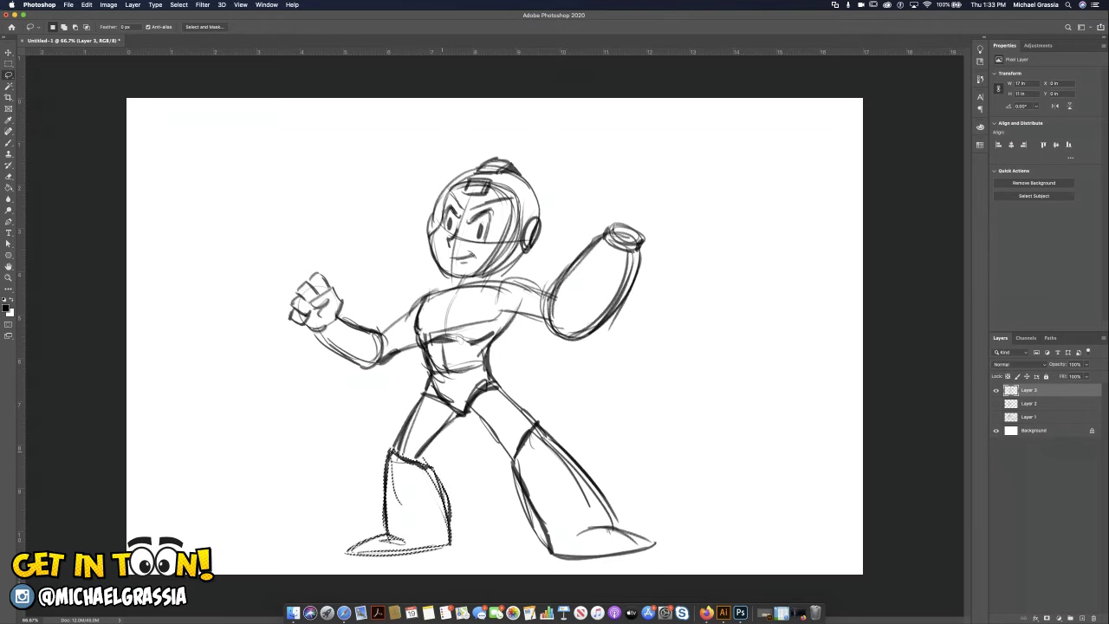
Move the selected boot up so its cuff overlaps the lower end of the thigh
{"action": "left_click_drag", "start_coordinate": [440, 479], "coordinate": [442, 484]}
{"action": "left_click_drag", "start_coordinate": [443, 484], "coordinate": [445, 487]}
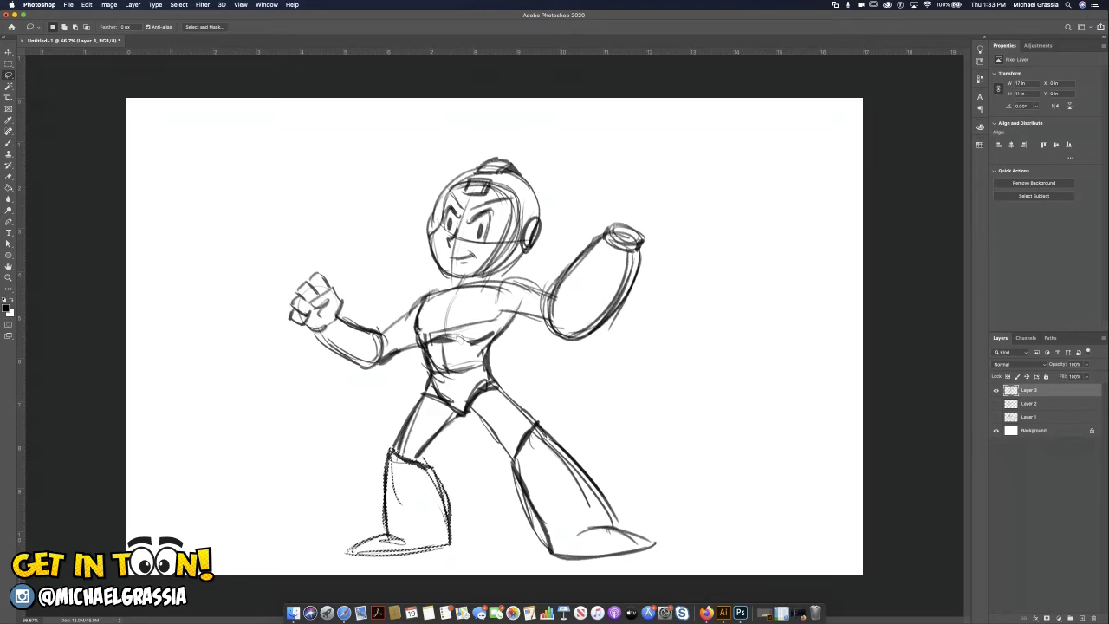
{"action": "key", "text": "v"}
{"action": "left_click_drag", "start_coordinate": [457, 500], "coordinate": [449, 498]}
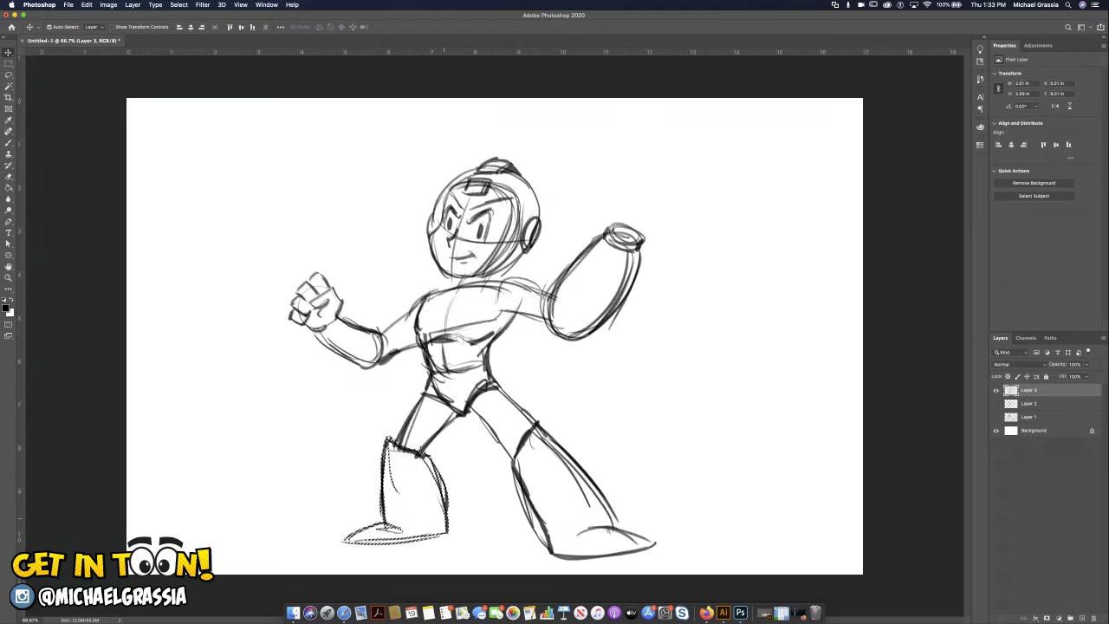
Rotate the boot slightly clockwise, shift it outward under the thigh, apply the transform and clear the selection
{"action": "key", "text": "super+t"}
{"action": "left_click_drag", "start_coordinate": [455, 404], "coordinate": [464, 417]}
{"action": "left_click_drag", "start_coordinate": [445, 469], "coordinate": [437, 467]}
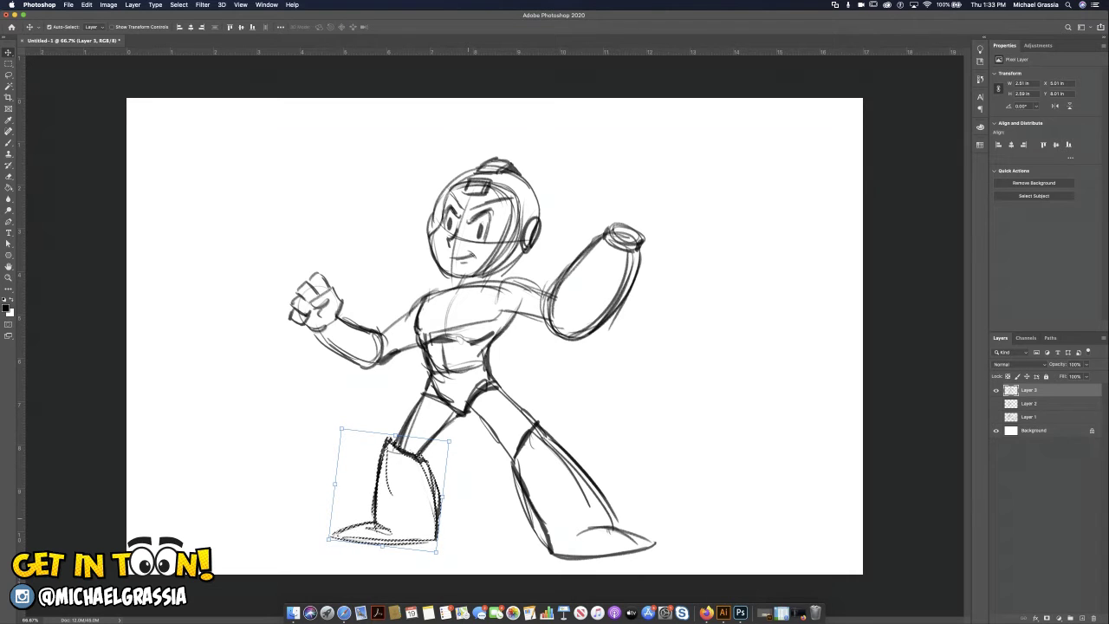
{"action": "key", "text": "Return"}
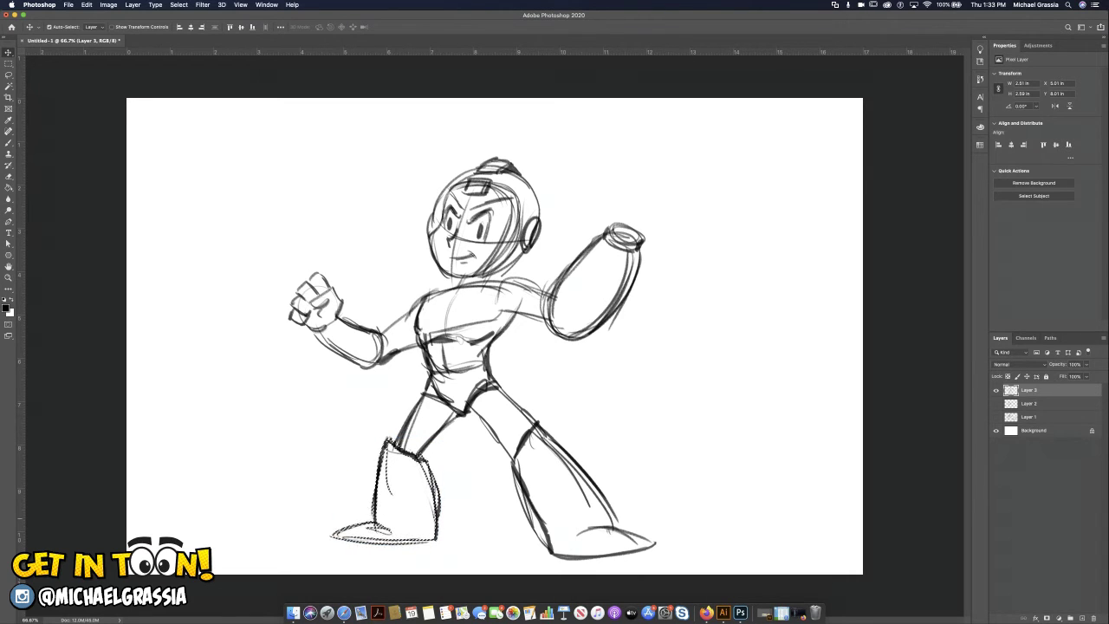
{"action": "key", "text": "super+d"}
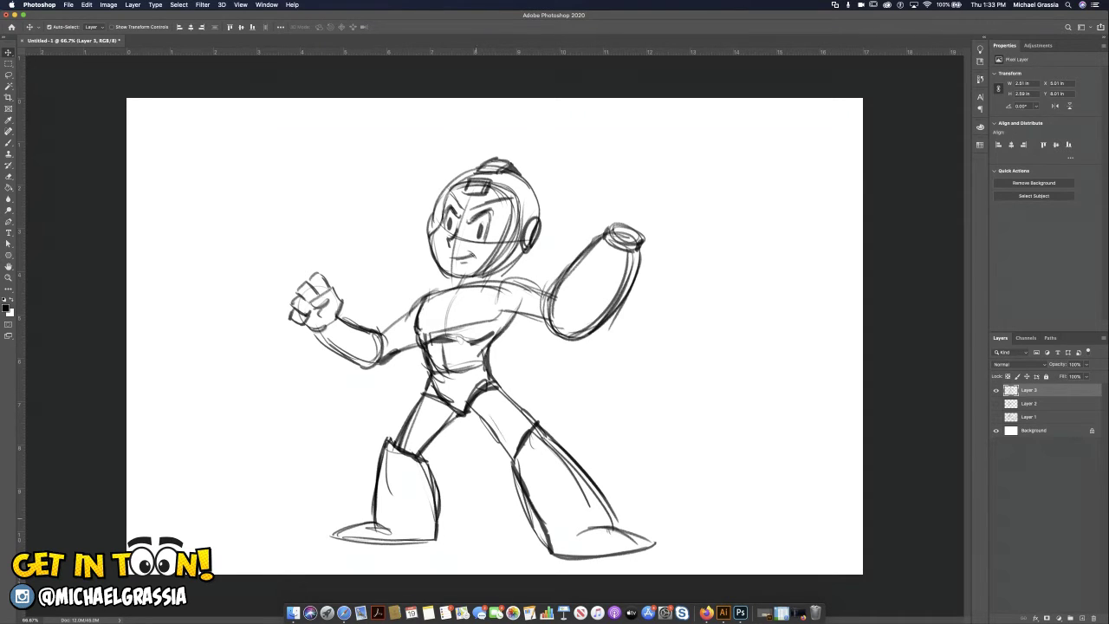
Add light contour strokes across both of Mega Man's thighs
{"action": "left_click_drag", "start_coordinate": [482, 421], "coordinate": [503, 430]}
{"action": "left_click_drag", "start_coordinate": [424, 437], "coordinate": [442, 418]}
{"action": "left_click_drag", "start_coordinate": [589, 530], "coordinate": [654, 542]}
Block in the large rounded head and short torso of a small squat Mega Man beside the far boot
{"action": "mouse_move", "coordinate": [707, 373]}
{"action": "left_mouse_down"}
{"action": "mouse_move", "coordinate": [750, 367]}
{"action": "mouse_move", "coordinate": [764, 378]}
{"action": "mouse_move", "coordinate": [681, 419]}
{"action": "left_mouse_up"}
{"action": "left_click_drag", "start_coordinate": [688, 375], "coordinate": [677, 423]}
{"action": "left_click_drag", "start_coordinate": [749, 435], "coordinate": [679, 410]}
{"action": "mouse_move", "coordinate": [768, 395]}
{"action": "left_mouse_down"}
{"action": "mouse_move", "coordinate": [757, 433]}
{"action": "mouse_move", "coordinate": [685, 487]}
{"action": "mouse_move", "coordinate": [747, 479]}
{"action": "left_mouse_up"}
{"action": "left_click_drag", "start_coordinate": [756, 432], "coordinate": [756, 479]}
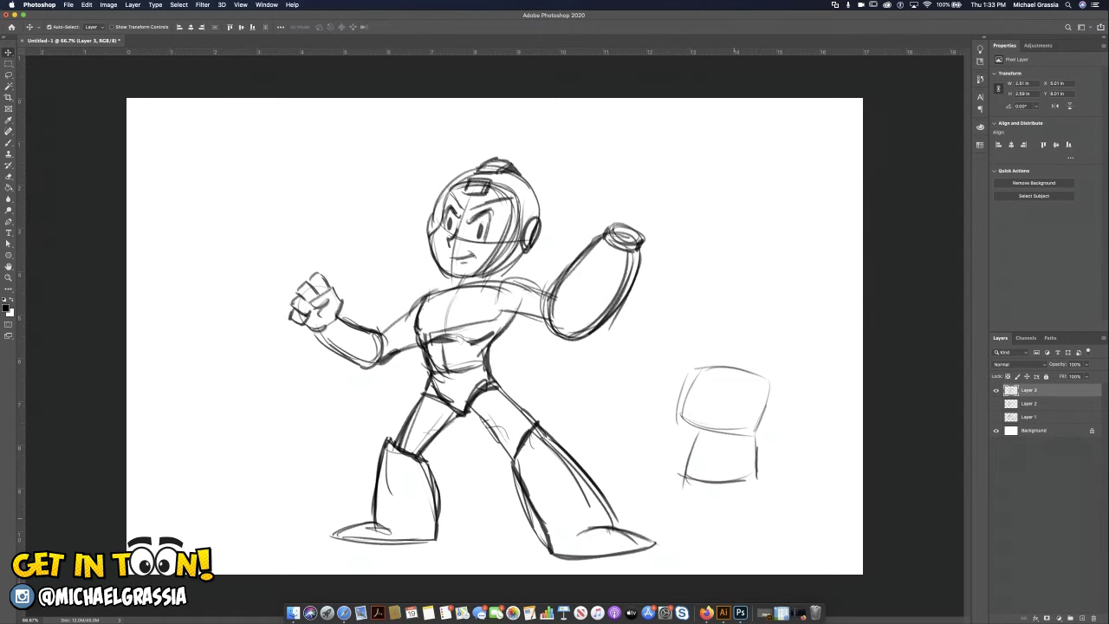
Sketch the small figure's stubby legs with brief lines, boot tops and feet
{"action": "mouse_move", "coordinate": [685, 475]}
{"action": "left_mouse_down"}
{"action": "mouse_move", "coordinate": [712, 506]}
{"action": "mouse_move", "coordinate": [751, 482]}
{"action": "mouse_move", "coordinate": [762, 540]}
{"action": "left_mouse_up"}
{"action": "mouse_move", "coordinate": [756, 485]}
{"action": "left_mouse_down"}
{"action": "mouse_move", "coordinate": [764, 532]}
{"action": "mouse_move", "coordinate": [736, 538]}
{"action": "left_mouse_up"}
{"action": "mouse_move", "coordinate": [684, 478]}
{"action": "left_mouse_down"}
{"action": "mouse_move", "coordinate": [693, 530]}
{"action": "mouse_move", "coordinate": [717, 532]}
{"action": "mouse_move", "coordinate": [709, 544]}
{"action": "mouse_move", "coordinate": [771, 546]}
{"action": "left_mouse_up"}
{"action": "left_click_drag", "start_coordinate": [693, 518], "coordinate": [770, 522]}
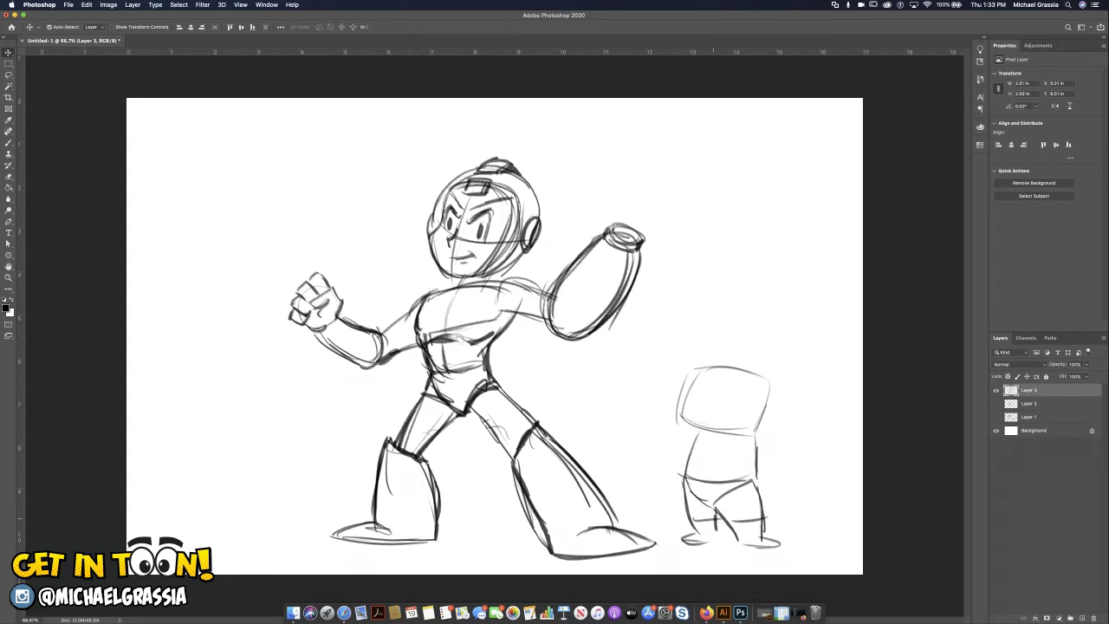
Add the small figure's neckline, rounded shoulders and short arms
{"action": "mouse_move", "coordinate": [707, 432]}
{"action": "left_mouse_down"}
{"action": "mouse_move", "coordinate": [724, 437]}
{"action": "mouse_move", "coordinate": [704, 474]}
{"action": "mouse_move", "coordinate": [763, 430]}
{"action": "mouse_move", "coordinate": [764, 445]}
{"action": "left_mouse_up"}
{"action": "left_click_drag", "start_coordinate": [763, 440], "coordinate": [747, 456]}
{"action": "left_click_drag", "start_coordinate": [697, 428], "coordinate": [691, 442]}
{"action": "mouse_move", "coordinate": [762, 440]}
{"action": "left_mouse_down"}
{"action": "mouse_move", "coordinate": [781, 471]}
{"action": "mouse_move", "coordinate": [761, 473]}
{"action": "mouse_move", "coordinate": [785, 458]}
{"action": "mouse_move", "coordinate": [781, 481]}
{"action": "mouse_move", "coordinate": [760, 483]}
{"action": "left_mouse_up"}
{"action": "left_click_drag", "start_coordinate": [686, 445], "coordinate": [667, 482]}
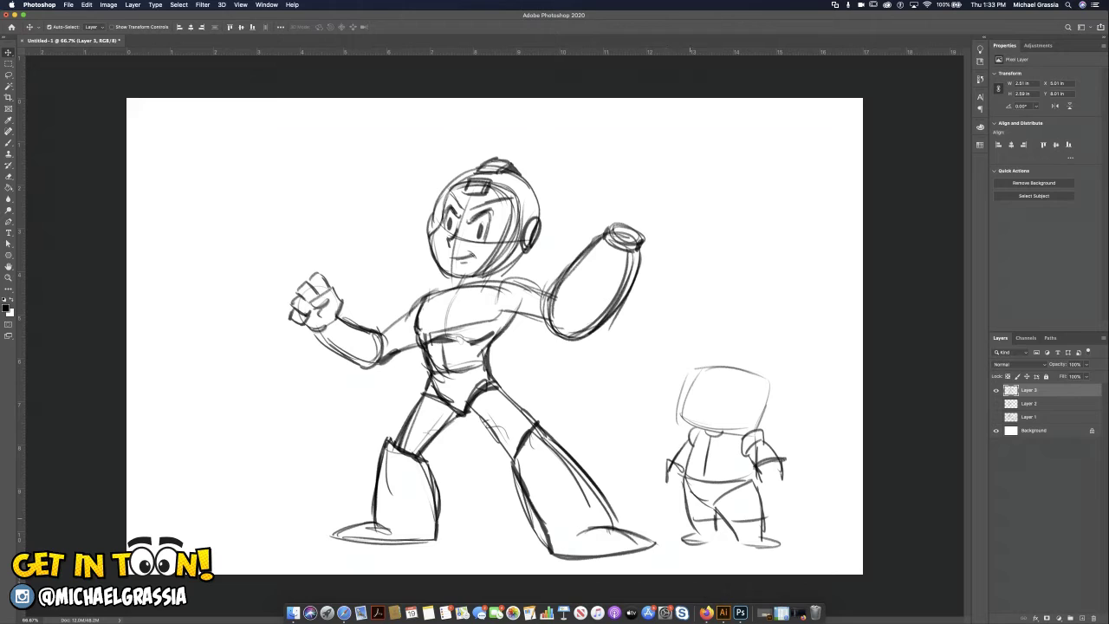
Draw the small figure's ear disc, visor opening, oval eyes, mouth and helmet crest
{"action": "left_click_drag", "start_coordinate": [761, 402], "coordinate": [762, 420]}
{"action": "mouse_move", "coordinate": [687, 382]}
{"action": "left_mouse_down"}
{"action": "mouse_move", "coordinate": [758, 392]}
{"action": "mouse_move", "coordinate": [750, 411]}
{"action": "left_mouse_up"}
{"action": "mouse_move", "coordinate": [693, 388]}
{"action": "left_mouse_down"}
{"action": "mouse_move", "coordinate": [720, 401]}
{"action": "mouse_move", "coordinate": [753, 403]}
{"action": "left_mouse_up"}
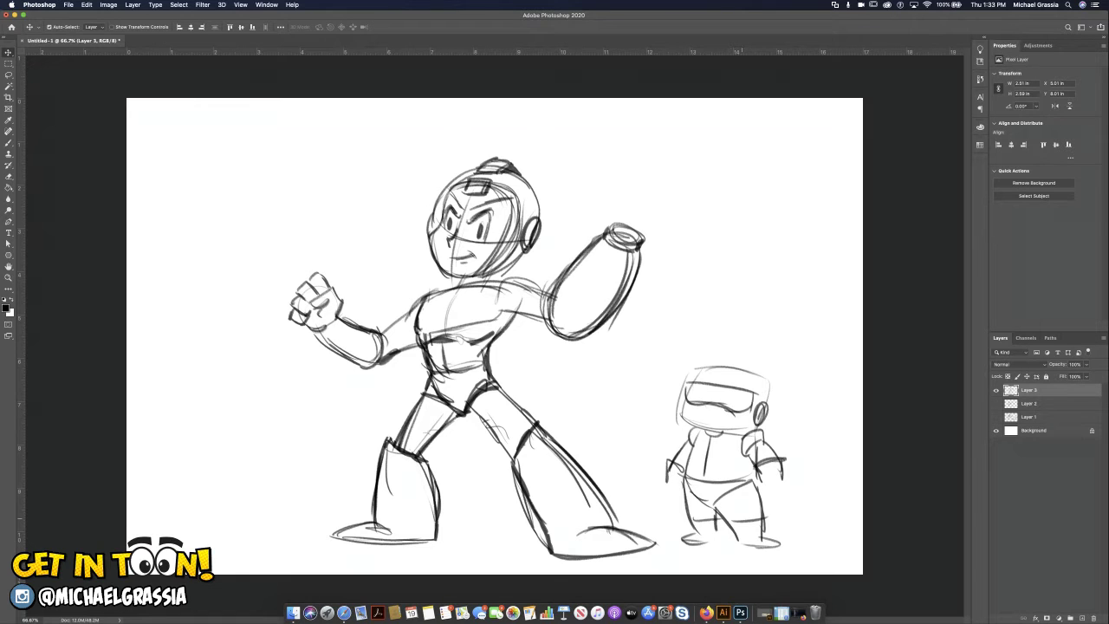
{"action": "left_click_drag", "start_coordinate": [698, 387], "coordinate": [695, 400]}
{"action": "left_click_drag", "start_coordinate": [703, 414], "coordinate": [723, 419]}
{"action": "mouse_move", "coordinate": [715, 375]}
{"action": "left_mouse_down"}
{"action": "mouse_move", "coordinate": [716, 361]}
{"action": "mouse_move", "coordinate": [741, 362]}
{"action": "mouse_move", "coordinate": [731, 375]}
{"action": "left_mouse_up"}
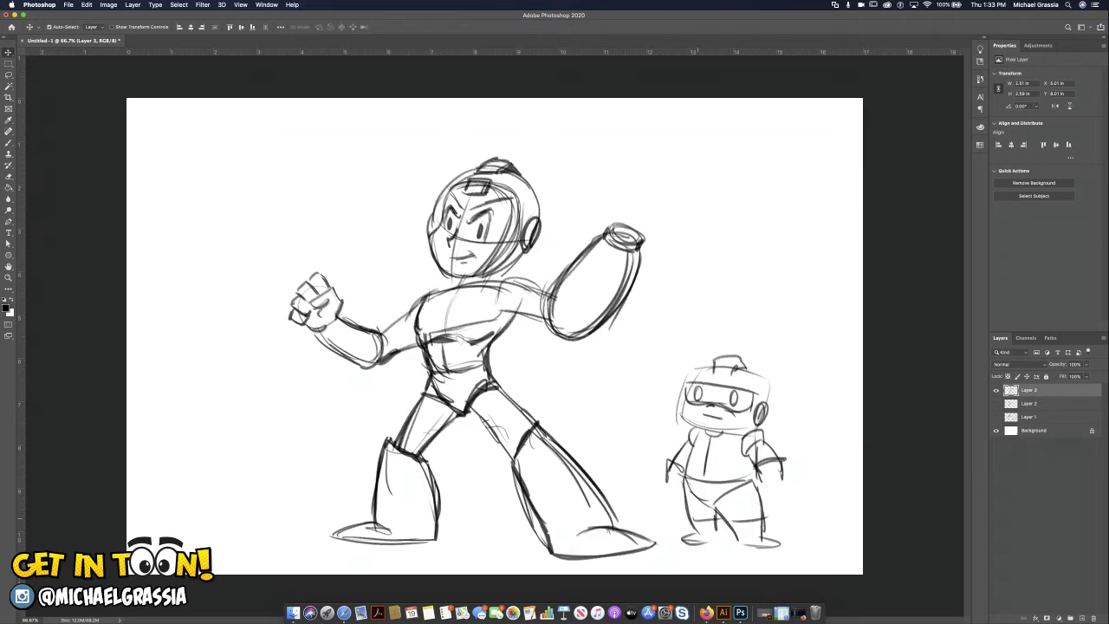
Sketch the small figure's hands at the ends of both short arms
{"action": "left_click_drag", "start_coordinate": [667, 480], "coordinate": [688, 492]}
{"action": "mouse_move", "coordinate": [757, 481]}
{"action": "left_mouse_down"}
{"action": "mouse_move", "coordinate": [774, 501]}
{"action": "mouse_move", "coordinate": [787, 493]}
{"action": "mouse_move", "coordinate": [779, 475]}
{"action": "left_mouse_up"}
{"action": "left_click_drag", "start_coordinate": [667, 482], "coordinate": [674, 499]}
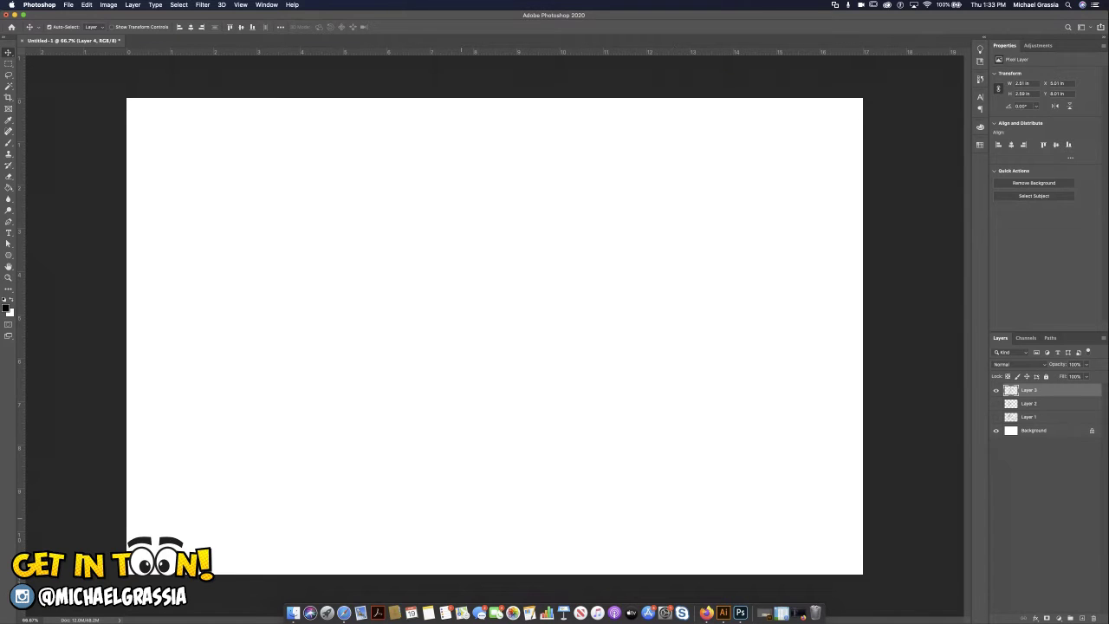
Sketch a bean-shaped head with a jutting chin and face guidelines on the empty new layer
{"action": "mouse_move", "coordinate": [444, 190]}
{"action": "left_mouse_down"}
{"action": "mouse_move", "coordinate": [483, 221]}
{"action": "mouse_move", "coordinate": [475, 235]}
{"action": "mouse_move", "coordinate": [429, 236]}
{"action": "mouse_move", "coordinate": [427, 262]}
{"action": "mouse_move", "coordinate": [478, 254]}
{"action": "mouse_move", "coordinate": [480, 194]}
{"action": "left_mouse_up"}
{"action": "mouse_move", "coordinate": [476, 248]}
{"action": "left_mouse_down"}
{"action": "mouse_move", "coordinate": [479, 195]}
{"action": "mouse_move", "coordinate": [451, 184]}
{"action": "mouse_move", "coordinate": [416, 253]}
{"action": "mouse_move", "coordinate": [428, 265]}
{"action": "mouse_move", "coordinate": [474, 258]}
{"action": "mouse_move", "coordinate": [476, 229]}
{"action": "mouse_move", "coordinate": [472, 195]}
{"action": "mouse_move", "coordinate": [448, 203]}
{"action": "mouse_move", "coordinate": [441, 262]}
{"action": "left_mouse_up"}
{"action": "left_click_drag", "start_coordinate": [478, 214], "coordinate": [428, 216]}
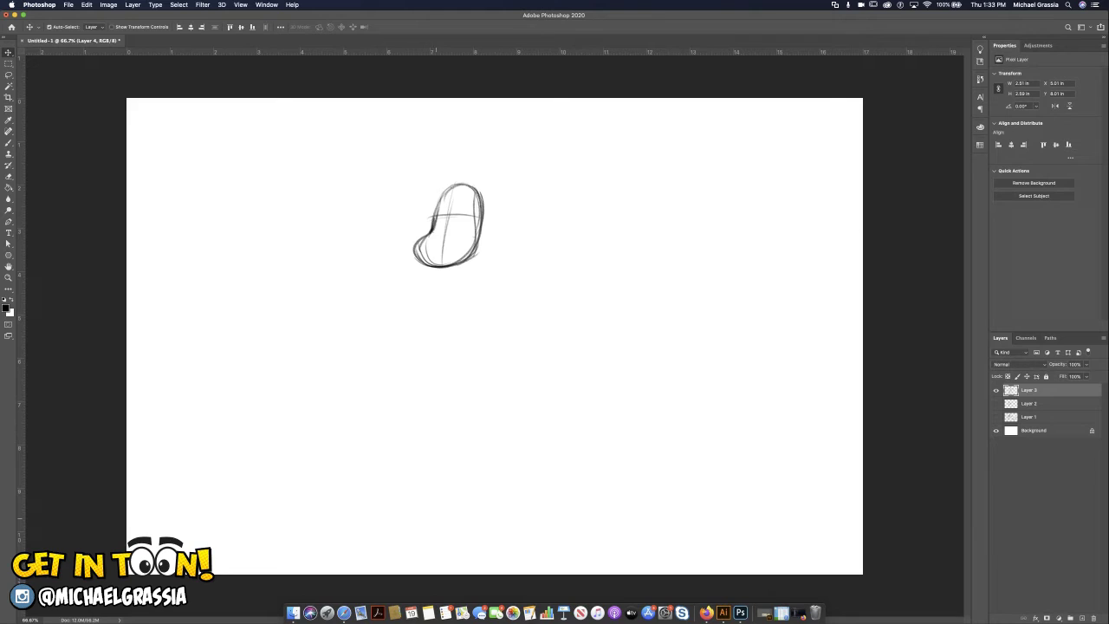
Draw the head's eyes, nose, broad lopsided grin and brows, and add the ear and thick neck
{"action": "mouse_move", "coordinate": [438, 214]}
{"action": "left_mouse_down"}
{"action": "mouse_move", "coordinate": [461, 211]}
{"action": "mouse_move", "coordinate": [442, 226]}
{"action": "left_mouse_up"}
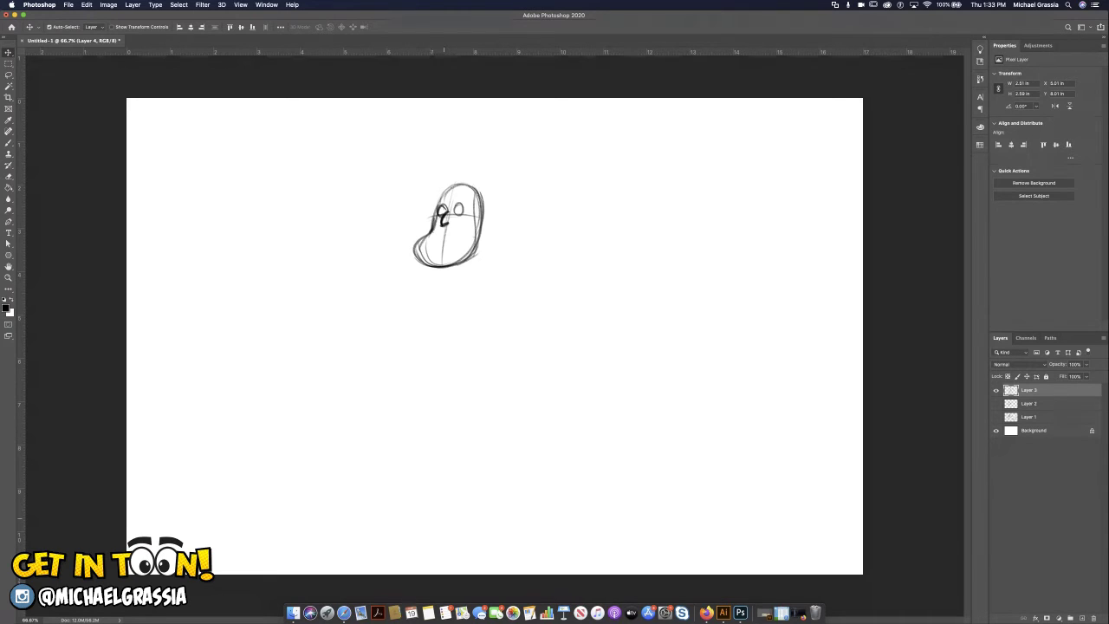
{"action": "mouse_move", "coordinate": [454, 223]}
{"action": "left_mouse_down"}
{"action": "mouse_move", "coordinate": [468, 227]}
{"action": "mouse_move", "coordinate": [453, 216]}
{"action": "mouse_move", "coordinate": [455, 246]}
{"action": "mouse_move", "coordinate": [449, 255]}
{"action": "mouse_move", "coordinate": [428, 239]}
{"action": "mouse_move", "coordinate": [426, 266]}
{"action": "mouse_move", "coordinate": [436, 264]}
{"action": "mouse_move", "coordinate": [425, 262]}
{"action": "left_mouse_up"}
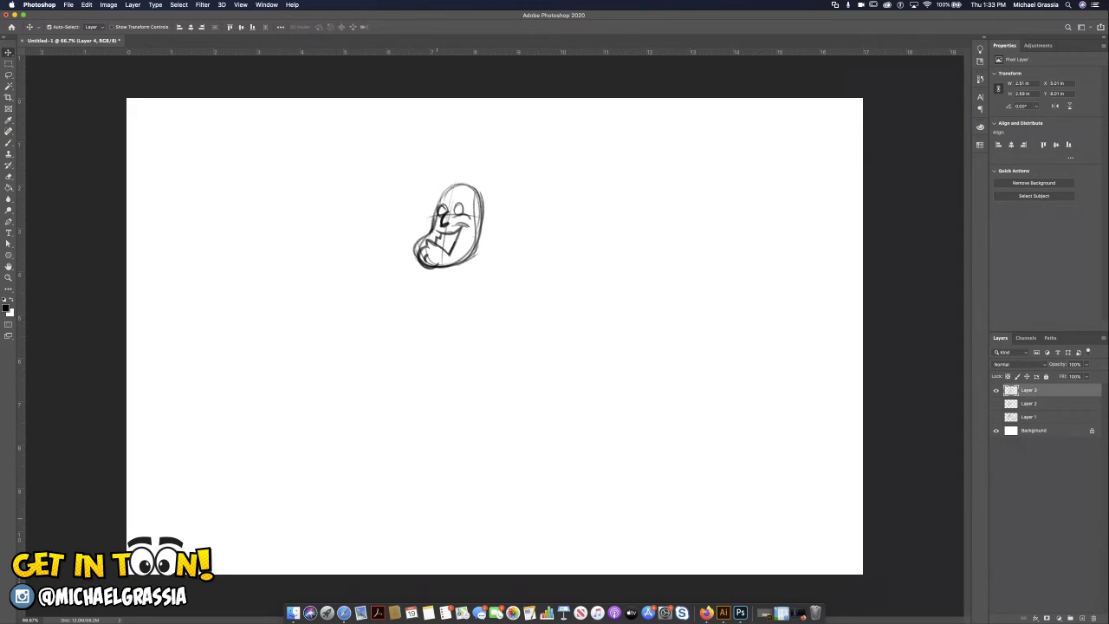
{"action": "left_click_drag", "start_coordinate": [437, 203], "coordinate": [468, 197]}
{"action": "left_click_drag", "start_coordinate": [444, 212], "coordinate": [461, 210]}
{"action": "left_click_drag", "start_coordinate": [480, 208], "coordinate": [483, 277]}
{"action": "mouse_move", "coordinate": [479, 230]}
{"action": "left_mouse_down"}
{"action": "mouse_move", "coordinate": [484, 277]}
{"action": "mouse_move", "coordinate": [420, 279]}
{"action": "mouse_move", "coordinate": [483, 275]}
{"action": "left_mouse_up"}
Sketch a broad barrel-shaped torso below the neck, tapering to a narrow waist with a curved belt line
{"action": "mouse_move", "coordinate": [386, 284]}
{"action": "left_mouse_down"}
{"action": "mouse_move", "coordinate": [506, 302]}
{"action": "mouse_move", "coordinate": [394, 367]}
{"action": "mouse_move", "coordinate": [405, 382]}
{"action": "left_mouse_up"}
{"action": "left_click_drag", "start_coordinate": [369, 343], "coordinate": [395, 373]}
{"action": "left_click_drag", "start_coordinate": [505, 312], "coordinate": [468, 389]}
{"action": "left_click_drag", "start_coordinate": [498, 296], "coordinate": [464, 376]}
{"action": "mouse_move", "coordinate": [390, 371]}
{"action": "left_mouse_down"}
{"action": "mouse_move", "coordinate": [395, 400]}
{"action": "mouse_move", "coordinate": [467, 397]}
{"action": "left_mouse_up"}
{"action": "left_click_drag", "start_coordinate": [399, 402], "coordinate": [473, 402]}
Draw the curved hip line and the outer leg with a slim thigh and bulging calf
{"action": "mouse_move", "coordinate": [435, 395]}
{"action": "left_mouse_down"}
{"action": "mouse_move", "coordinate": [389, 396]}
{"action": "mouse_move", "coordinate": [400, 419]}
{"action": "left_mouse_up"}
{"action": "mouse_move", "coordinate": [400, 420]}
{"action": "left_mouse_down"}
{"action": "mouse_move", "coordinate": [467, 398]}
{"action": "mouse_move", "coordinate": [386, 424]}
{"action": "mouse_move", "coordinate": [441, 436]}
{"action": "mouse_move", "coordinate": [460, 485]}
{"action": "left_mouse_up"}
{"action": "left_click_drag", "start_coordinate": [432, 431], "coordinate": [462, 489]}
{"action": "left_click_drag", "start_coordinate": [467, 397], "coordinate": [477, 476]}
{"action": "mouse_move", "coordinate": [468, 425]}
{"action": "left_mouse_down"}
{"action": "mouse_move", "coordinate": [479, 485]}
{"action": "mouse_move", "coordinate": [520, 539]}
{"action": "left_mouse_up"}
{"action": "mouse_move", "coordinate": [491, 486]}
{"action": "left_mouse_down"}
{"action": "mouse_move", "coordinate": [522, 572]}
{"action": "mouse_move", "coordinate": [476, 558]}
{"action": "left_mouse_up"}
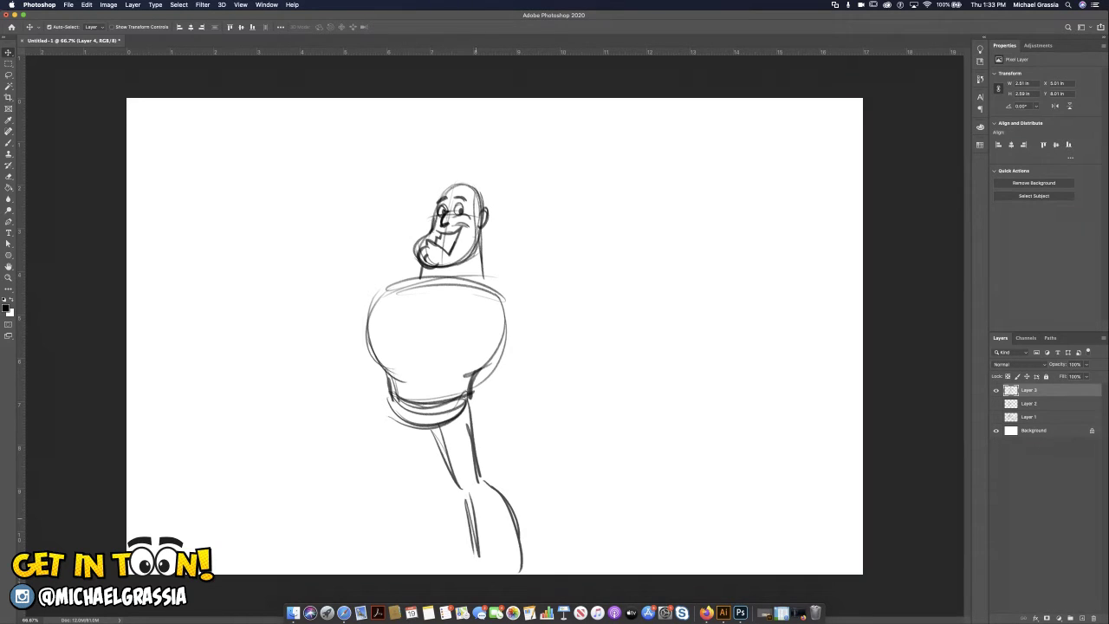
Draw the straighter second leg, outlining both sides of its thigh and lower leg
{"action": "mouse_move", "coordinate": [392, 403]}
{"action": "left_mouse_down"}
{"action": "mouse_move", "coordinate": [400, 494]}
{"action": "mouse_move", "coordinate": [390, 480]}
{"action": "left_mouse_up"}
{"action": "mouse_move", "coordinate": [430, 431]}
{"action": "left_mouse_down"}
{"action": "mouse_move", "coordinate": [421, 497]}
{"action": "mouse_move", "coordinate": [423, 478]}
{"action": "left_mouse_up"}
{"action": "left_click_drag", "start_coordinate": [427, 485], "coordinate": [428, 549]}
{"action": "left_click_drag", "start_coordinate": [430, 501], "coordinate": [425, 559]}
{"action": "left_click_drag", "start_coordinate": [395, 475], "coordinate": [388, 552]}
{"action": "left_click_drag", "start_coordinate": [394, 504], "coordinate": [387, 558]}
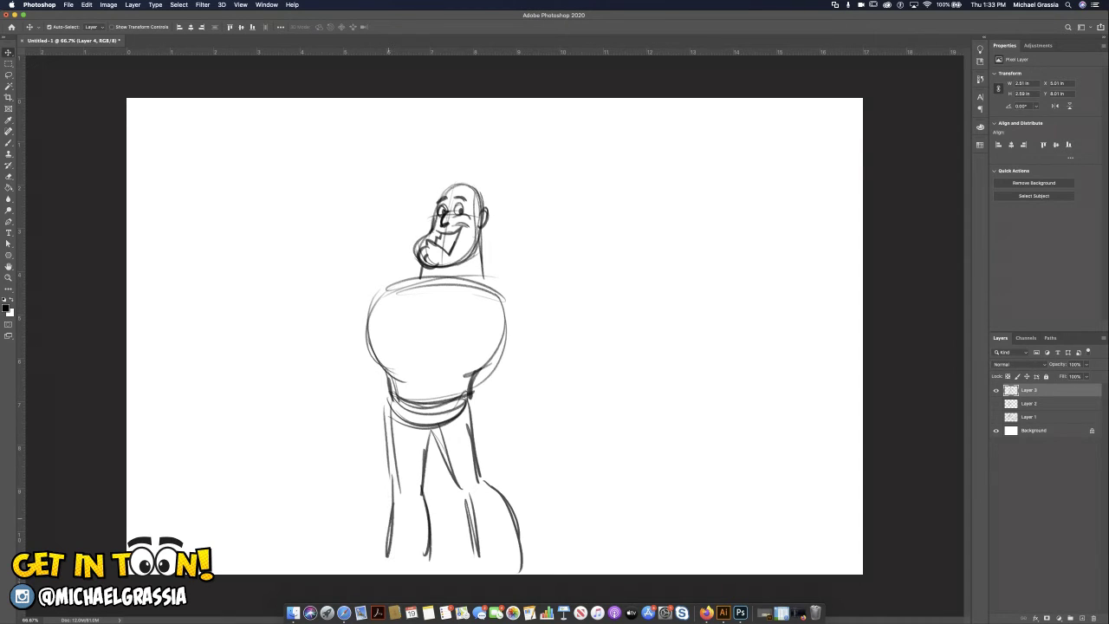
Select the whole canvas, move the figure up to make room for the feet, and clear the selection
{"action": "key", "text": "cmd+a"}
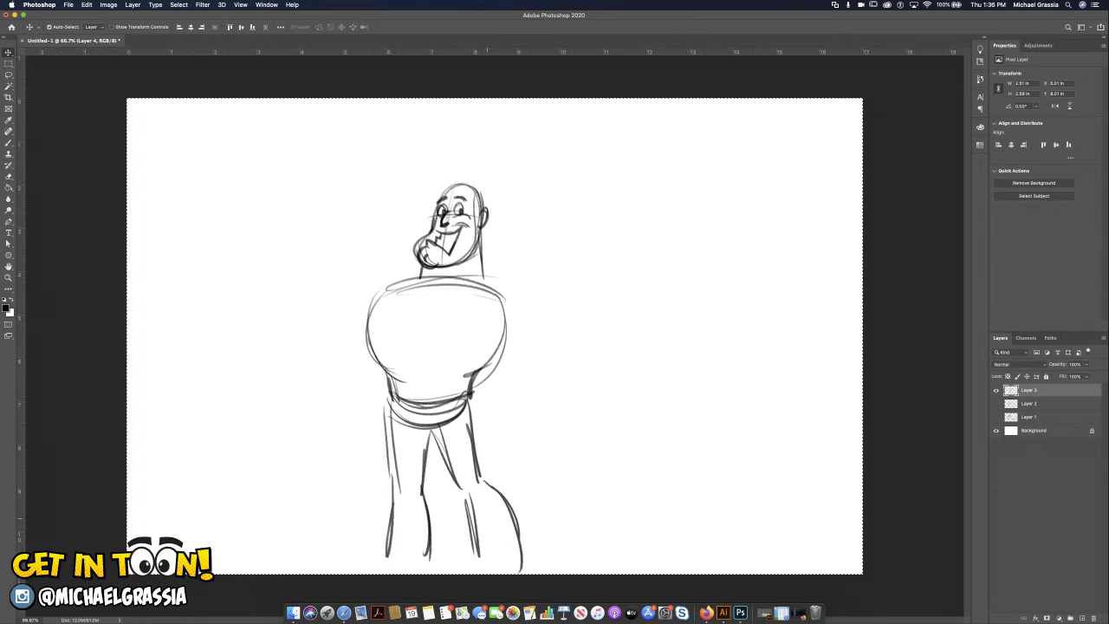
{"action": "left_click_drag", "start_coordinate": [487, 196], "coordinate": [487, 132]}
{"action": "key", "text": "cmd+d"}
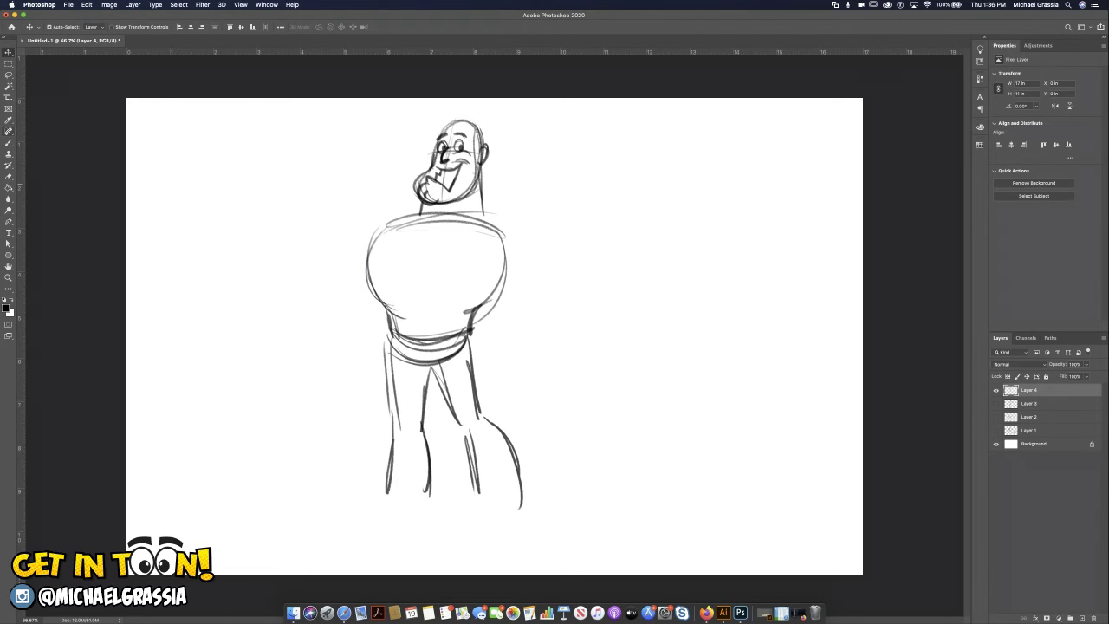
Extend the side lines of both lower legs down to the ankles
{"action": "left_click_drag", "start_coordinate": [395, 385], "coordinate": [380, 518]}
{"action": "left_click_drag", "start_coordinate": [435, 457], "coordinate": [433, 525]}
{"action": "left_click_drag", "start_coordinate": [476, 462], "coordinate": [474, 531]}
{"action": "left_click_drag", "start_coordinate": [517, 482], "coordinate": [531, 523]}
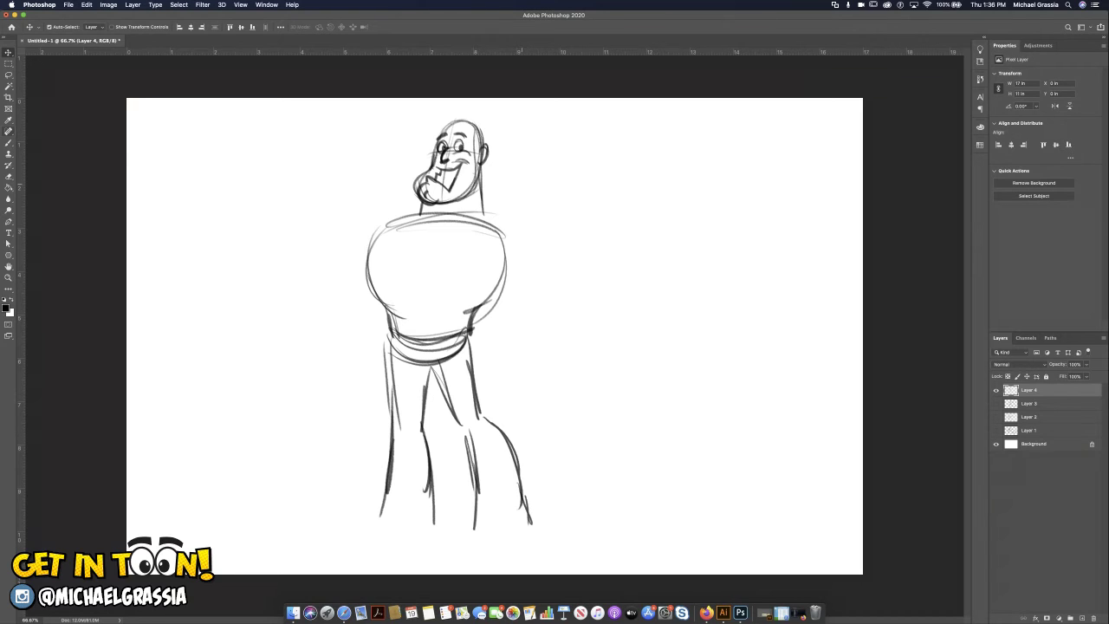
Mark the knees and draw two pointed shoes facing outward at the ankles
{"action": "mouse_move", "coordinate": [395, 429]}
{"action": "left_mouse_down"}
{"action": "mouse_move", "coordinate": [471, 450]}
{"action": "mouse_move", "coordinate": [474, 439]}
{"action": "left_mouse_up"}
{"action": "mouse_move", "coordinate": [383, 508]}
{"action": "left_mouse_down"}
{"action": "mouse_move", "coordinate": [407, 516]}
{"action": "mouse_move", "coordinate": [337, 537]}
{"action": "mouse_move", "coordinate": [417, 540]}
{"action": "left_mouse_up"}
{"action": "mouse_move", "coordinate": [343, 540]}
{"action": "left_mouse_down"}
{"action": "mouse_move", "coordinate": [434, 538]}
{"action": "mouse_move", "coordinate": [520, 512]}
{"action": "mouse_move", "coordinate": [555, 537]}
{"action": "left_mouse_up"}
{"action": "mouse_move", "coordinate": [477, 524]}
{"action": "left_mouse_down"}
{"action": "mouse_move", "coordinate": [478, 541]}
{"action": "mouse_move", "coordinate": [560, 544]}
{"action": "mouse_move", "coordinate": [549, 530]}
{"action": "mouse_move", "coordinate": [565, 539]}
{"action": "left_mouse_up"}
{"action": "left_click_drag", "start_coordinate": [533, 523], "coordinate": [564, 535]}
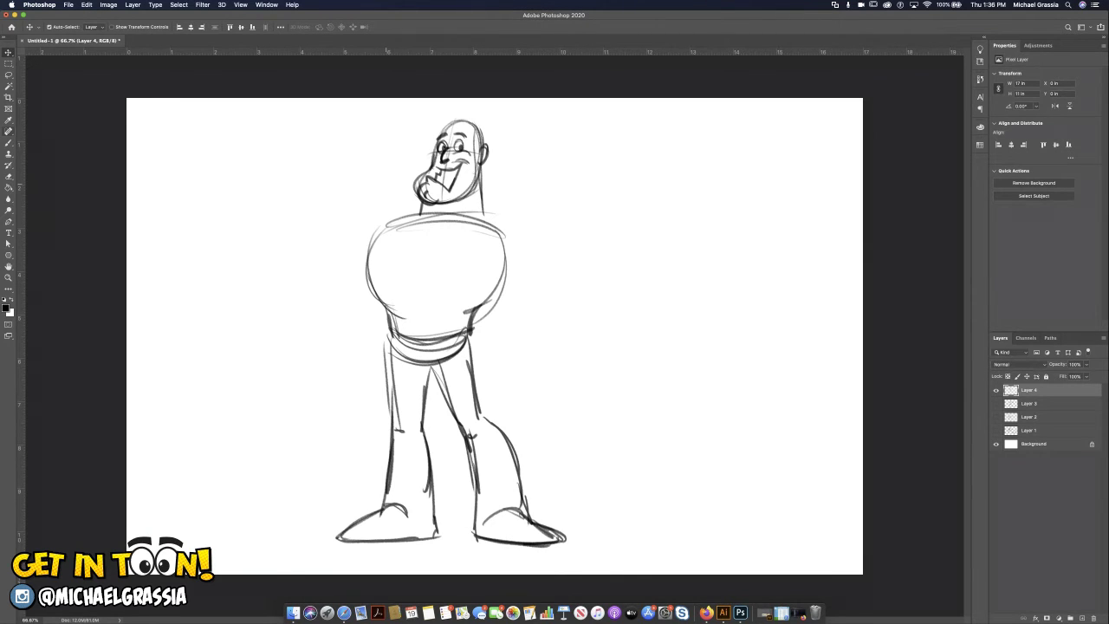
Draw sloping trapezius lines from the neck and rounded shoulder muscles on both sides of the chest
{"action": "left_click_drag", "start_coordinate": [421, 208], "coordinate": [383, 225]}
{"action": "left_click_drag", "start_coordinate": [416, 206], "coordinate": [381, 227]}
{"action": "left_click_drag", "start_coordinate": [480, 204], "coordinate": [504, 229]}
{"action": "mouse_move", "coordinate": [394, 217]}
{"action": "left_mouse_down"}
{"action": "mouse_move", "coordinate": [378, 220]}
{"action": "mouse_move", "coordinate": [350, 270]}
{"action": "left_mouse_up"}
{"action": "mouse_move", "coordinate": [492, 215]}
{"action": "left_mouse_down"}
{"action": "mouse_move", "coordinate": [522, 231]}
{"action": "mouse_move", "coordinate": [523, 259]}
{"action": "left_mouse_up"}
{"action": "left_click_drag", "start_coordinate": [499, 218], "coordinate": [523, 269]}
Sketch both upper arms angling outward from the shoulders
{"action": "left_click_drag", "start_coordinate": [350, 255], "coordinate": [321, 309]}
{"action": "mouse_move", "coordinate": [333, 272]}
{"action": "left_mouse_down"}
{"action": "mouse_move", "coordinate": [322, 305]}
{"action": "mouse_move", "coordinate": [343, 317]}
{"action": "left_mouse_up"}
{"action": "left_click_drag", "start_coordinate": [537, 251], "coordinate": [554, 294]}
{"action": "mouse_move", "coordinate": [528, 246]}
{"action": "left_mouse_down"}
{"action": "mouse_move", "coordinate": [553, 296]}
{"action": "mouse_move", "coordinate": [543, 262]}
{"action": "mouse_move", "coordinate": [523, 305]}
{"action": "left_mouse_up"}
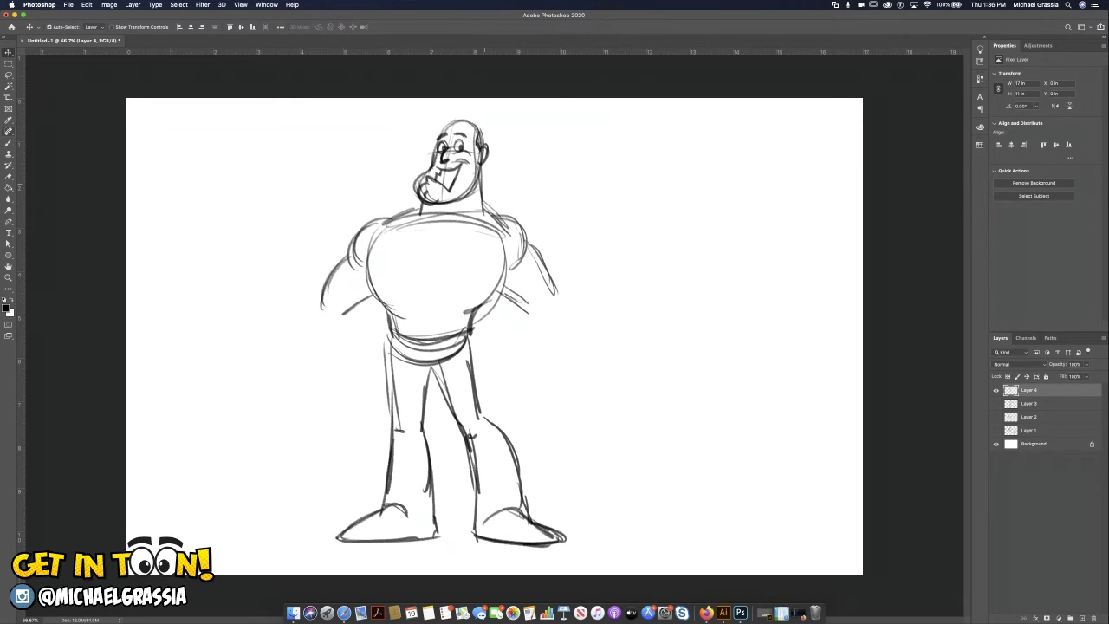
Add a sideburn and a swept-up tuft of hair to the head
{"action": "left_click_drag", "start_coordinate": [486, 150], "coordinate": [493, 137]}
{"action": "mouse_move", "coordinate": [445, 117]}
{"action": "left_mouse_down"}
{"action": "mouse_move", "coordinate": [481, 131]}
{"action": "mouse_move", "coordinate": [456, 104]}
{"action": "mouse_move", "coordinate": [476, 108]}
{"action": "mouse_move", "coordinate": [496, 129]}
{"action": "left_mouse_up"}
{"action": "left_click_drag", "start_coordinate": [488, 122], "coordinate": [498, 131]}
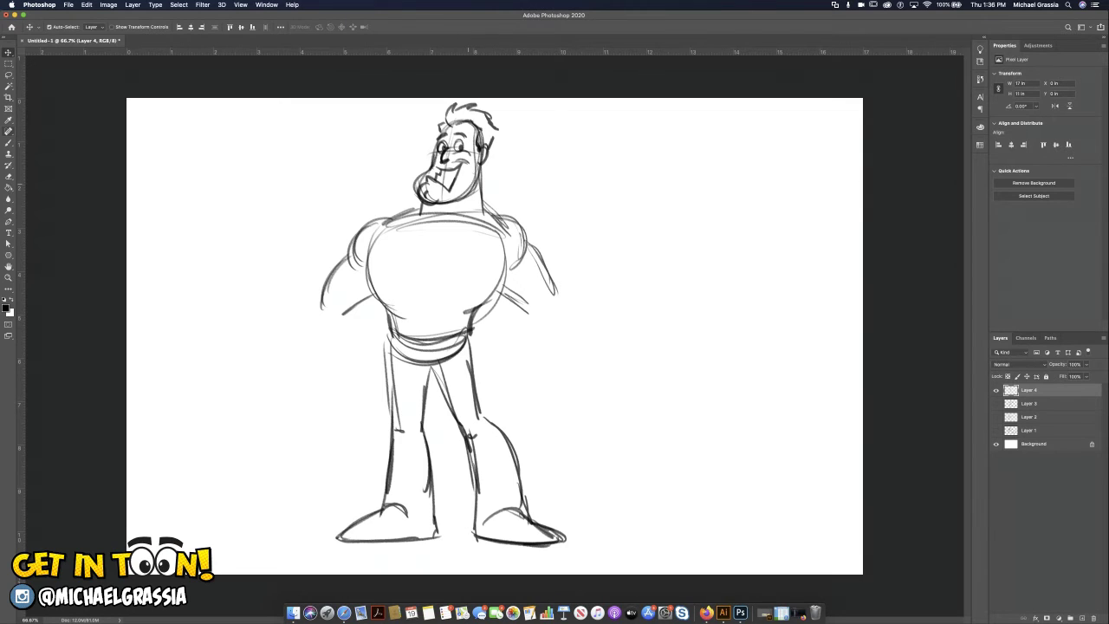
Draw the bent forearm returning from the elbow to a round fist resting on the hip
{"action": "left_click_drag", "start_coordinate": [449, 188], "coordinate": [455, 198]}
{"action": "mouse_move", "coordinate": [537, 293]}
{"action": "left_mouse_down"}
{"action": "mouse_move", "coordinate": [486, 321]}
{"action": "mouse_move", "coordinate": [469, 343]}
{"action": "mouse_move", "coordinate": [493, 355]}
{"action": "mouse_move", "coordinate": [475, 357]}
{"action": "mouse_move", "coordinate": [495, 317]}
{"action": "mouse_move", "coordinate": [565, 321]}
{"action": "left_mouse_up"}
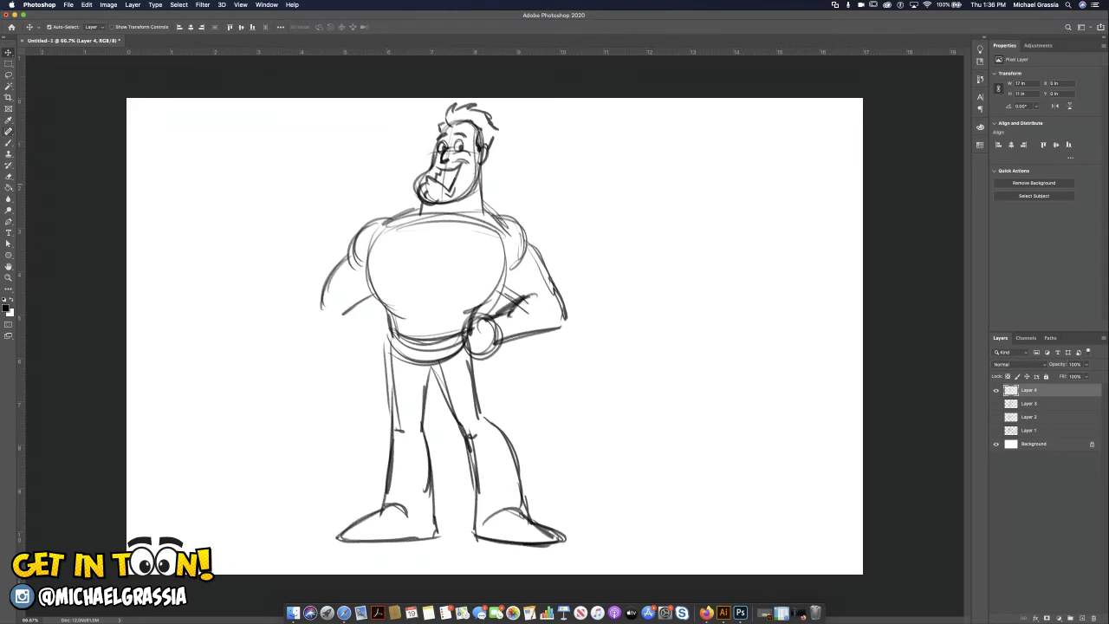
Erase the other, lowered arm and sketch a new upper arm extending horizontally from the shoulder
{"action": "mouse_move", "coordinate": [373, 298]}
{"action": "left_mouse_down"}
{"action": "mouse_move", "coordinate": [343, 314]}
{"action": "mouse_move", "coordinate": [322, 307]}
{"action": "left_mouse_up"}
{"action": "mouse_move", "coordinate": [342, 263]}
{"action": "left_mouse_down"}
{"action": "mouse_move", "coordinate": [349, 252]}
{"action": "mouse_move", "coordinate": [360, 278]}
{"action": "left_mouse_up"}
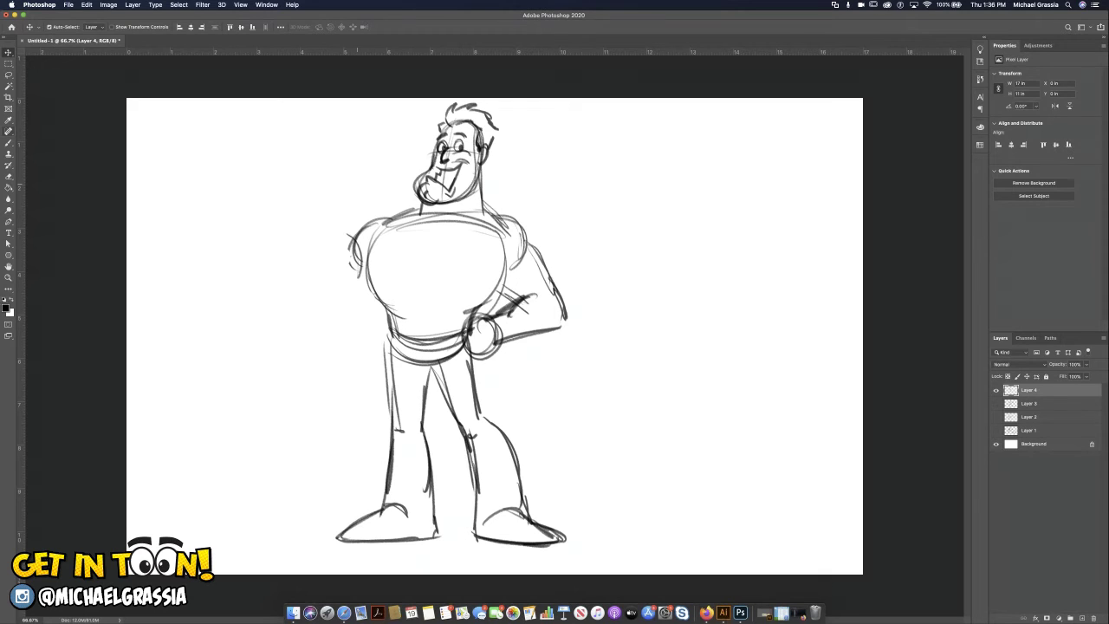
{"action": "mouse_move", "coordinate": [355, 236]}
{"action": "left_mouse_down"}
{"action": "mouse_move", "coordinate": [308, 248]}
{"action": "mouse_move", "coordinate": [364, 281]}
{"action": "left_mouse_up"}
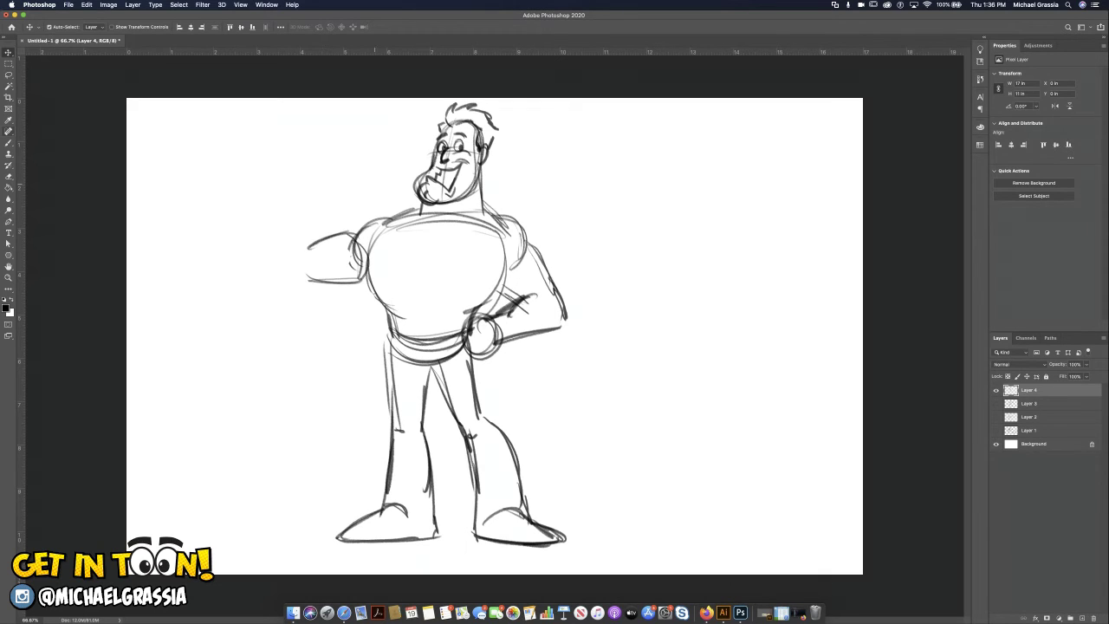
{"action": "mouse_move", "coordinate": [323, 243]}
{"action": "left_mouse_down"}
{"action": "mouse_move", "coordinate": [393, 215]}
{"action": "mouse_move", "coordinate": [359, 238]}
{"action": "left_mouse_up"}
{"action": "mouse_move", "coordinate": [326, 282]}
{"action": "left_mouse_down"}
{"action": "mouse_move", "coordinate": [365, 278]}
{"action": "mouse_move", "coordinate": [317, 222]}
{"action": "mouse_move", "coordinate": [315, 249]}
{"action": "left_mouse_up"}
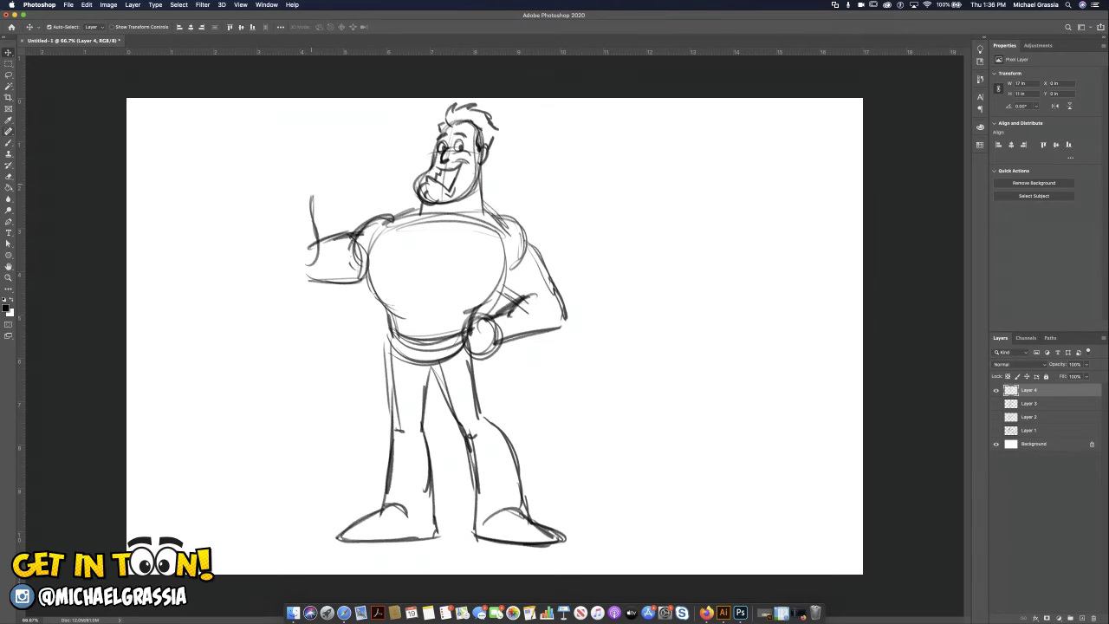
Draw the raised forearm, darken the elbow and upper arm contours, and add a circle for the hand
{"action": "mouse_move", "coordinate": [289, 185]}
{"action": "left_mouse_down"}
{"action": "mouse_move", "coordinate": [273, 272]}
{"action": "mouse_move", "coordinate": [311, 279]}
{"action": "left_mouse_up"}
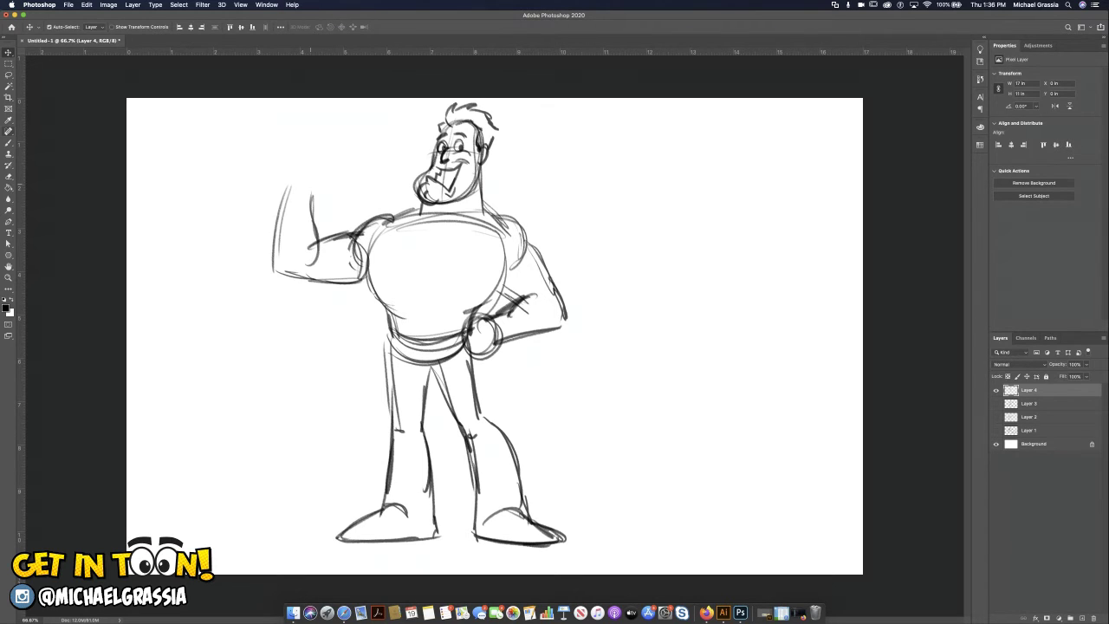
{"action": "left_click_drag", "start_coordinate": [289, 183], "coordinate": [277, 283]}
{"action": "mouse_move", "coordinate": [285, 220]}
{"action": "left_mouse_down"}
{"action": "mouse_move", "coordinate": [276, 282]}
{"action": "mouse_move", "coordinate": [359, 285]}
{"action": "left_mouse_up"}
{"action": "left_click_drag", "start_coordinate": [303, 281], "coordinate": [345, 287]}
{"action": "left_click_drag", "start_coordinate": [317, 244], "coordinate": [364, 229]}
{"action": "mouse_move", "coordinate": [293, 186]}
{"action": "left_mouse_down"}
{"action": "mouse_move", "coordinate": [325, 184]}
{"action": "mouse_move", "coordinate": [322, 166]}
{"action": "left_mouse_up"}
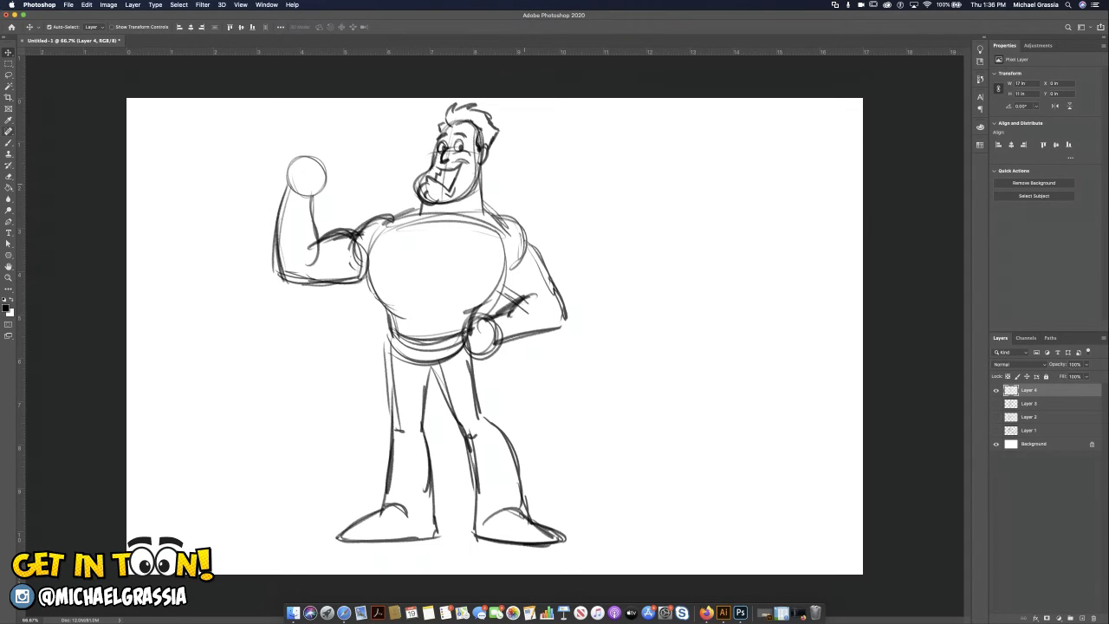
Darken the sloping trapezius lines on both sides of the neck
{"action": "mouse_move", "coordinate": [480, 205]}
{"action": "left_mouse_down"}
{"action": "mouse_move", "coordinate": [497, 215]}
{"action": "mouse_move", "coordinate": [439, 221]}
{"action": "mouse_move", "coordinate": [469, 195]}
{"action": "left_mouse_up"}
{"action": "key", "text": "super+z"}
{"action": "key", "text": "super+z"}
{"action": "left_click_drag", "start_coordinate": [420, 205], "coordinate": [384, 221]}
{"action": "left_click_drag", "start_coordinate": [482, 207], "coordinate": [494, 217]}
Try a long curve sweeping from the ear out past the shoulder, and undo it
{"action": "left_click_drag", "start_coordinate": [708, 292], "coordinate": [488, 153]}
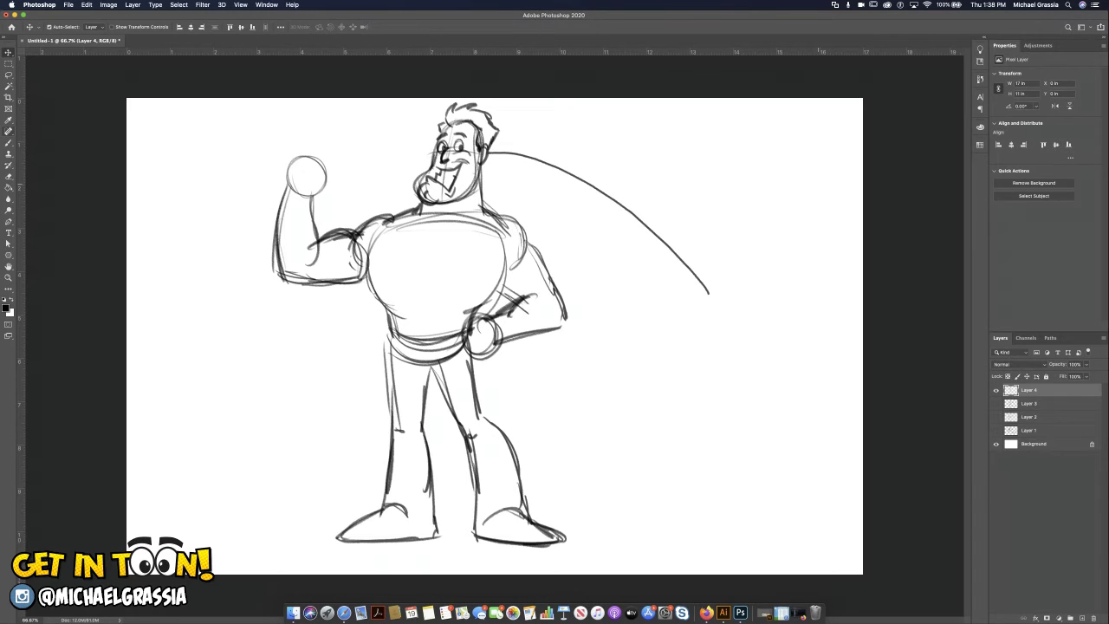
{"action": "key", "text": "super+z"}
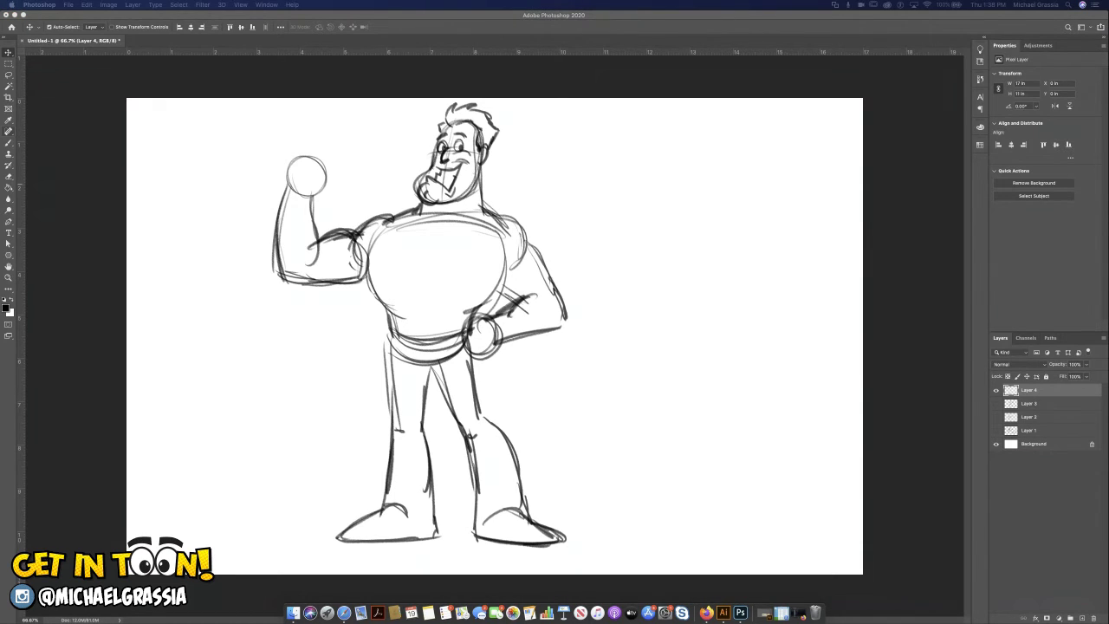
Darken the chest contours with the brush where the torso tapers below both armpits
{"action": "key", "text": "b"}
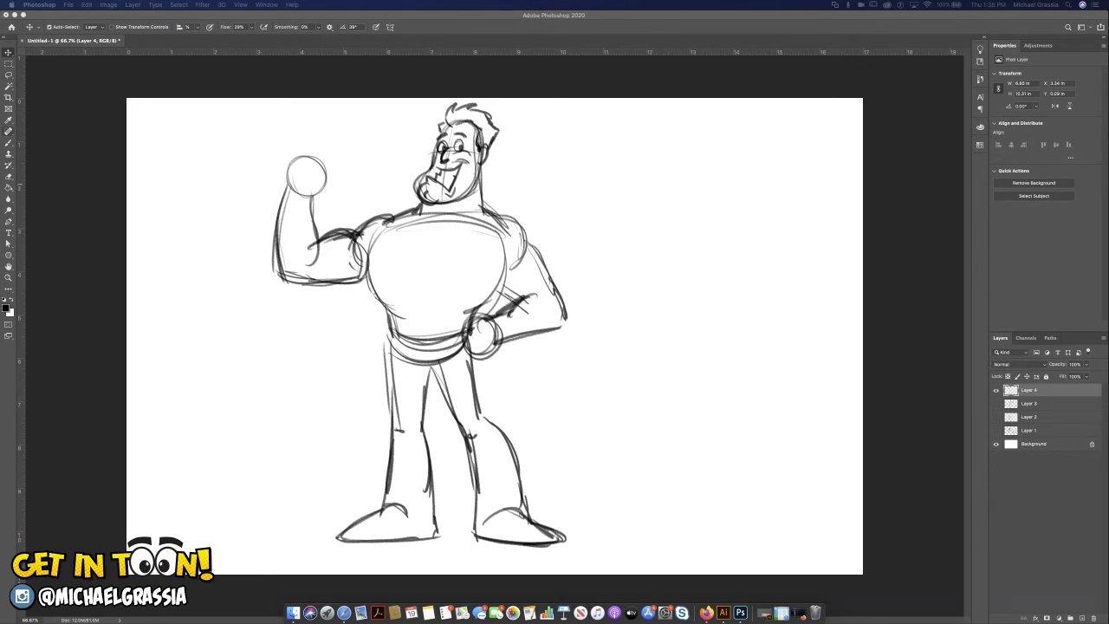
{"action": "key", "text": "super+Tab"}
{"action": "left_click_drag", "start_coordinate": [361, 246], "coordinate": [388, 317]}
{"action": "left_click_drag", "start_coordinate": [509, 251], "coordinate": [478, 290]}
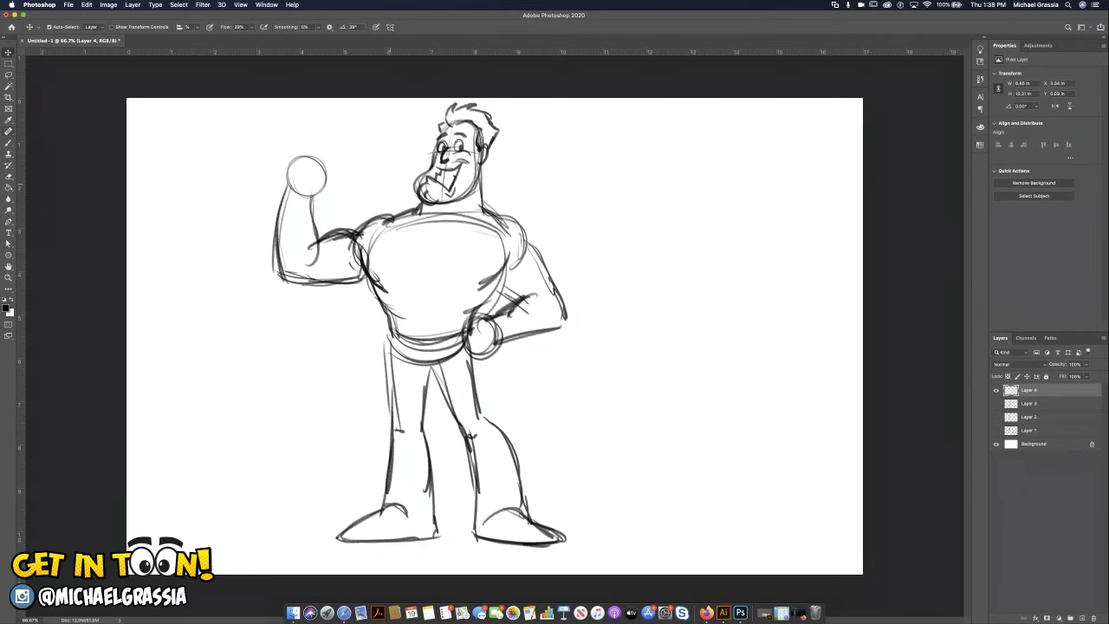
Draw boot cuffs across both shins and firm up the boot edges
{"action": "mouse_move", "coordinate": [386, 463]}
{"action": "left_mouse_down"}
{"action": "mouse_move", "coordinate": [385, 501]}
{"action": "mouse_move", "coordinate": [435, 457]}
{"action": "mouse_move", "coordinate": [433, 513]}
{"action": "mouse_move", "coordinate": [478, 523]}
{"action": "left_mouse_up"}
{"action": "left_click_drag", "start_coordinate": [474, 462], "coordinate": [469, 492]}
{"action": "mouse_move", "coordinate": [468, 465]}
{"action": "left_mouse_down"}
{"action": "mouse_move", "coordinate": [467, 477]}
{"action": "mouse_move", "coordinate": [520, 455]}
{"action": "mouse_move", "coordinate": [521, 503]}
{"action": "left_mouse_up"}
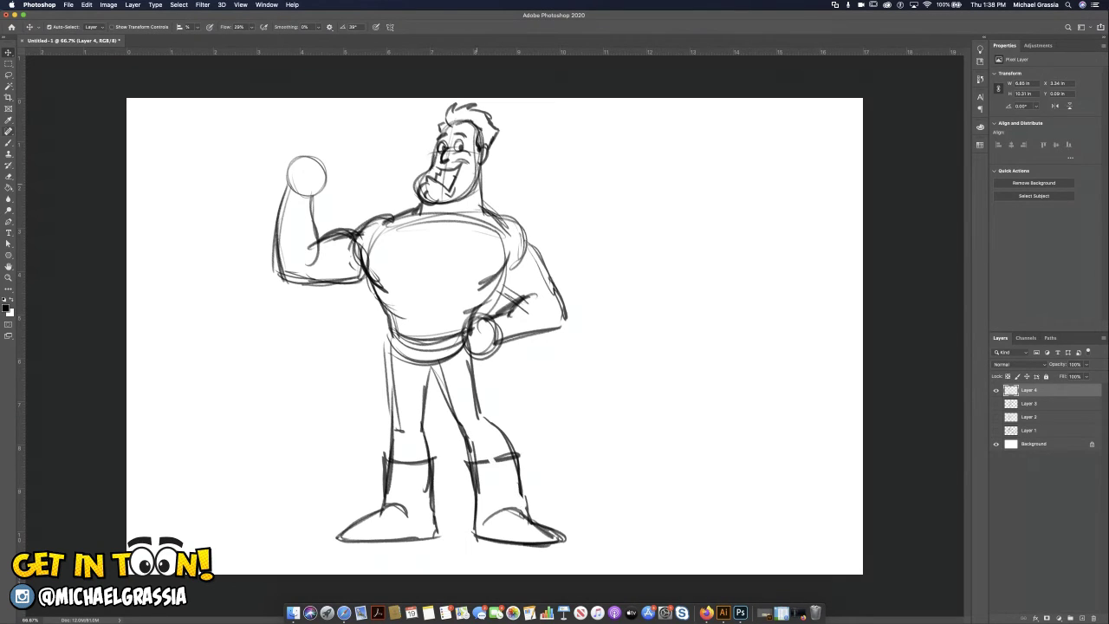
Erase the thigh and outer calf lines of the leg below the fist on the hip
{"action": "left_click_drag", "start_coordinate": [520, 492], "coordinate": [524, 508]}
{"action": "mouse_move", "coordinate": [472, 379]}
{"action": "left_mouse_down"}
{"action": "mouse_move", "coordinate": [518, 482]}
{"action": "mouse_move", "coordinate": [509, 437]}
{"action": "left_mouse_up"}
{"action": "left_click_drag", "start_coordinate": [520, 487], "coordinate": [524, 498]}
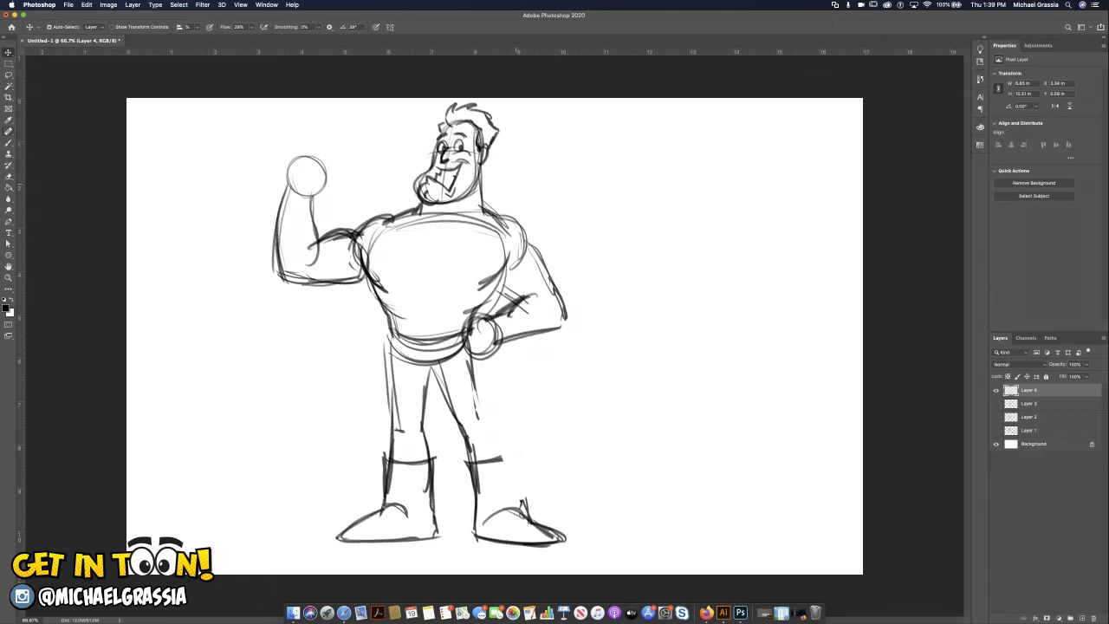
{"action": "left_click_drag", "start_coordinate": [451, 409], "coordinate": [470, 453]}
{"action": "left_click_drag", "start_coordinate": [471, 366], "coordinate": [477, 420]}
{"action": "left_click_drag", "start_coordinate": [441, 382], "coordinate": [469, 454]}
{"action": "left_click_drag", "start_coordinate": [471, 353], "coordinate": [490, 406]}
{"action": "left_click", "coordinate": [617, 194]}
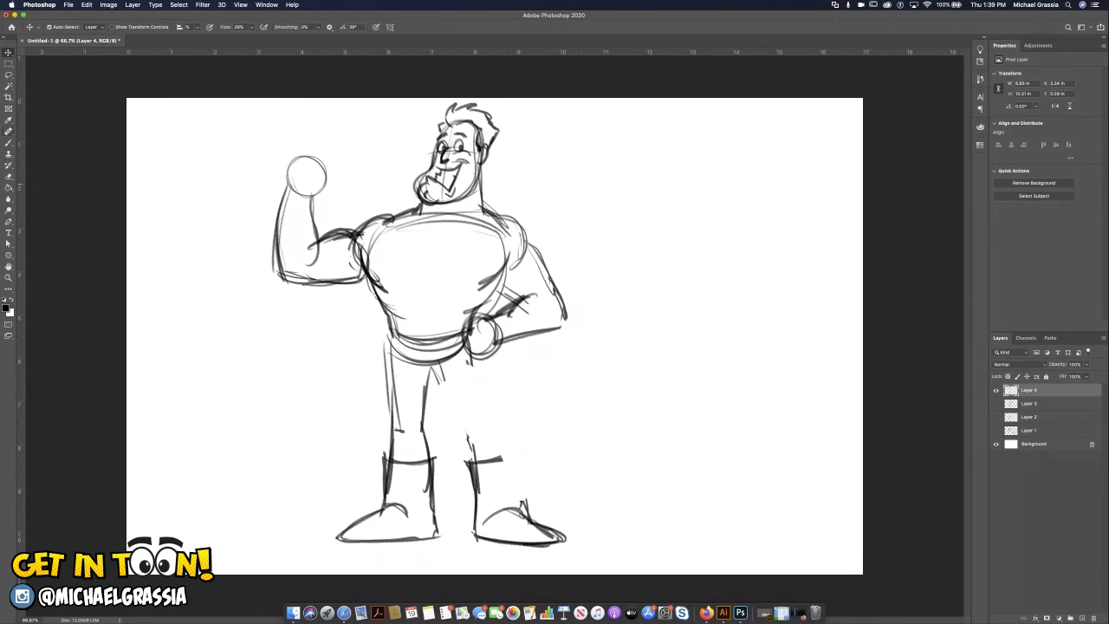
Redraw the erased leg as a straighter form slanting outward from the hip to the boot, with a knee mark
{"action": "left_click_drag", "start_coordinate": [471, 355], "coordinate": [492, 411]}
{"action": "left_click_drag", "start_coordinate": [435, 359], "coordinate": [458, 407]}
{"action": "left_click_drag", "start_coordinate": [439, 369], "coordinate": [470, 463]}
{"action": "left_click_drag", "start_coordinate": [483, 390], "coordinate": [521, 507]}
{"action": "mouse_move", "coordinate": [507, 460]}
{"action": "left_mouse_down"}
{"action": "mouse_move", "coordinate": [524, 512]}
{"action": "mouse_move", "coordinate": [507, 453]}
{"action": "mouse_move", "coordinate": [484, 427]}
{"action": "left_mouse_up"}
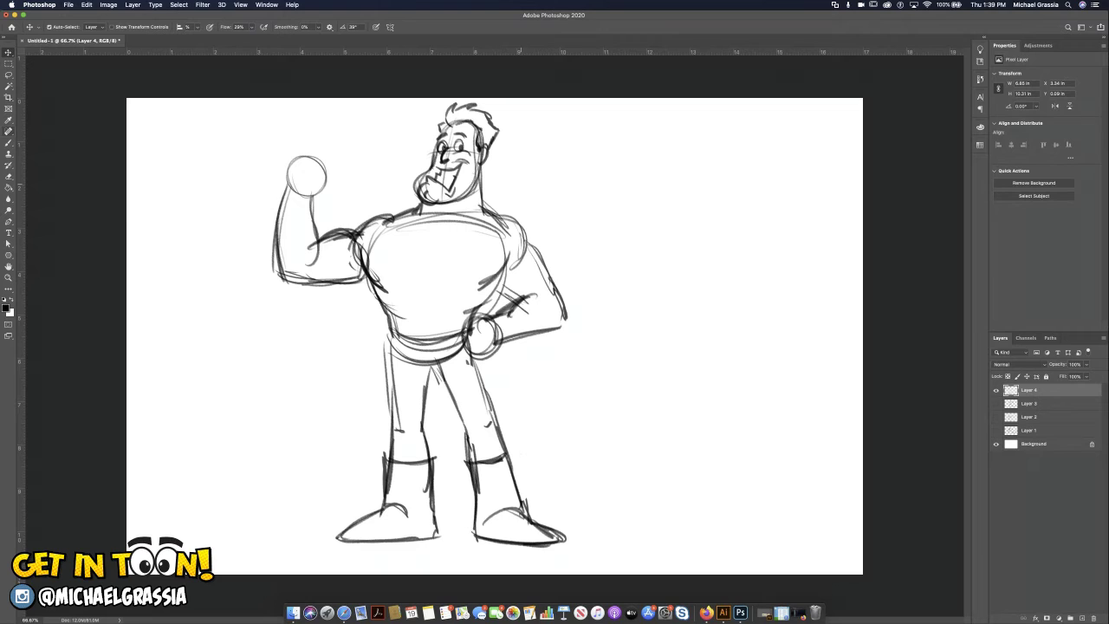
Firm up the crotch and outer thigh lines, and draw a thick rounded collar around the neck
{"action": "left_click_drag", "start_coordinate": [423, 370], "coordinate": [448, 362]}
{"action": "mouse_move", "coordinate": [387, 329]}
{"action": "left_mouse_down"}
{"action": "mouse_move", "coordinate": [392, 422]}
{"action": "mouse_move", "coordinate": [392, 402]}
{"action": "left_mouse_up"}
{"action": "left_click_drag", "start_coordinate": [476, 357], "coordinate": [502, 445]}
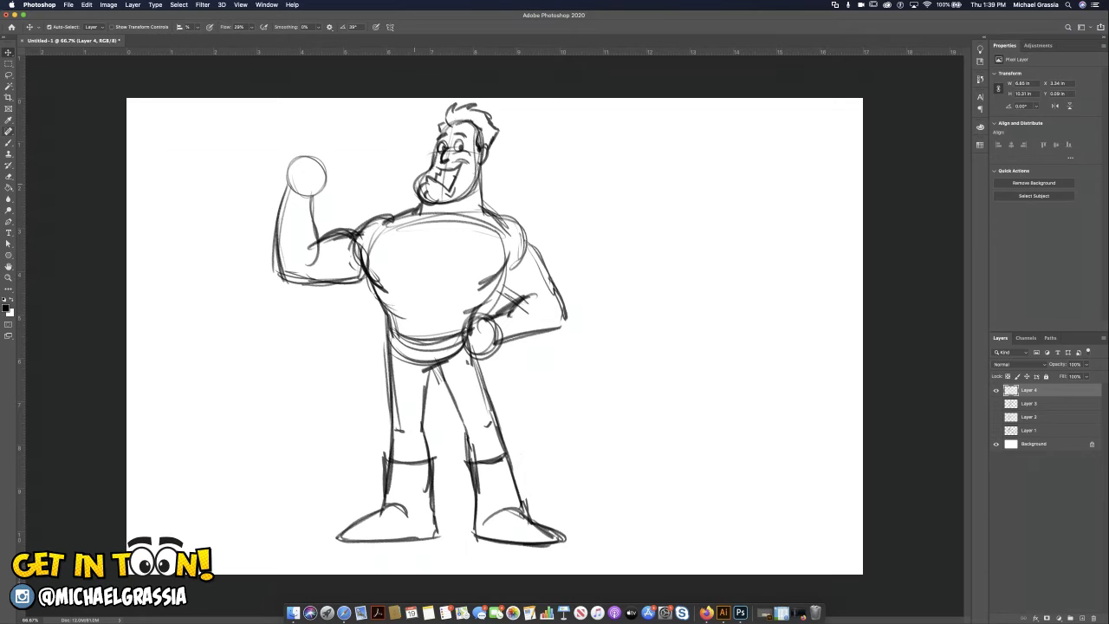
{"action": "mouse_move", "coordinate": [417, 224]}
{"action": "left_mouse_down"}
{"action": "mouse_move", "coordinate": [474, 228]}
{"action": "mouse_move", "coordinate": [485, 210]}
{"action": "mouse_move", "coordinate": [429, 231]}
{"action": "mouse_move", "coordinate": [412, 213]}
{"action": "left_mouse_up"}
{"action": "mouse_move", "coordinate": [407, 210]}
{"action": "left_mouse_down"}
{"action": "mouse_move", "coordinate": [398, 226]}
{"action": "mouse_move", "coordinate": [414, 201]}
{"action": "mouse_move", "coordinate": [420, 236]}
{"action": "mouse_move", "coordinate": [432, 241]}
{"action": "mouse_move", "coordinate": [485, 226]}
{"action": "mouse_move", "coordinate": [483, 199]}
{"action": "mouse_move", "coordinate": [478, 228]}
{"action": "left_mouse_up"}
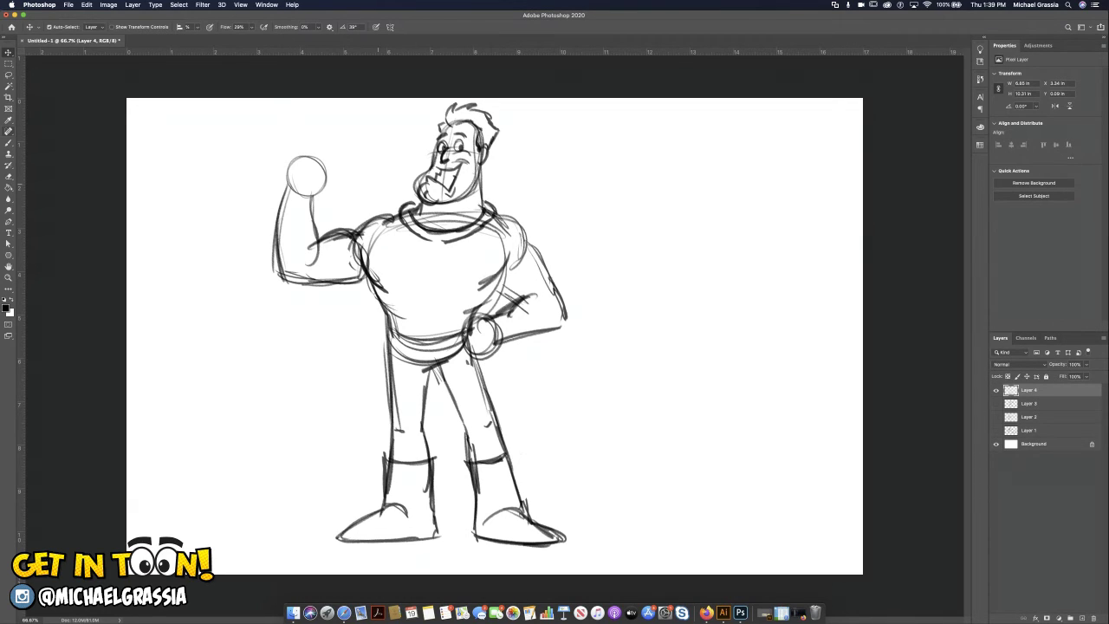
Draw a belt with a side pouch and square buckle around the waist, with a trunks hem below it
{"action": "left_click_drag", "start_coordinate": [395, 322], "coordinate": [459, 317]}
{"action": "left_click_drag", "start_coordinate": [381, 316], "coordinate": [471, 314]}
{"action": "left_click_drag", "start_coordinate": [454, 317], "coordinate": [475, 310]}
{"action": "mouse_move", "coordinate": [380, 324]}
{"action": "left_mouse_down"}
{"action": "mouse_move", "coordinate": [442, 318]}
{"action": "mouse_move", "coordinate": [389, 336]}
{"action": "mouse_move", "coordinate": [468, 336]}
{"action": "mouse_move", "coordinate": [405, 348]}
{"action": "left_mouse_up"}
{"action": "mouse_move", "coordinate": [381, 314]}
{"action": "left_mouse_down"}
{"action": "mouse_move", "coordinate": [407, 318]}
{"action": "mouse_move", "coordinate": [381, 313]}
{"action": "left_mouse_up"}
{"action": "mouse_move", "coordinate": [381, 313]}
{"action": "left_mouse_down"}
{"action": "mouse_move", "coordinate": [380, 344]}
{"action": "mouse_move", "coordinate": [401, 348]}
{"action": "left_mouse_up"}
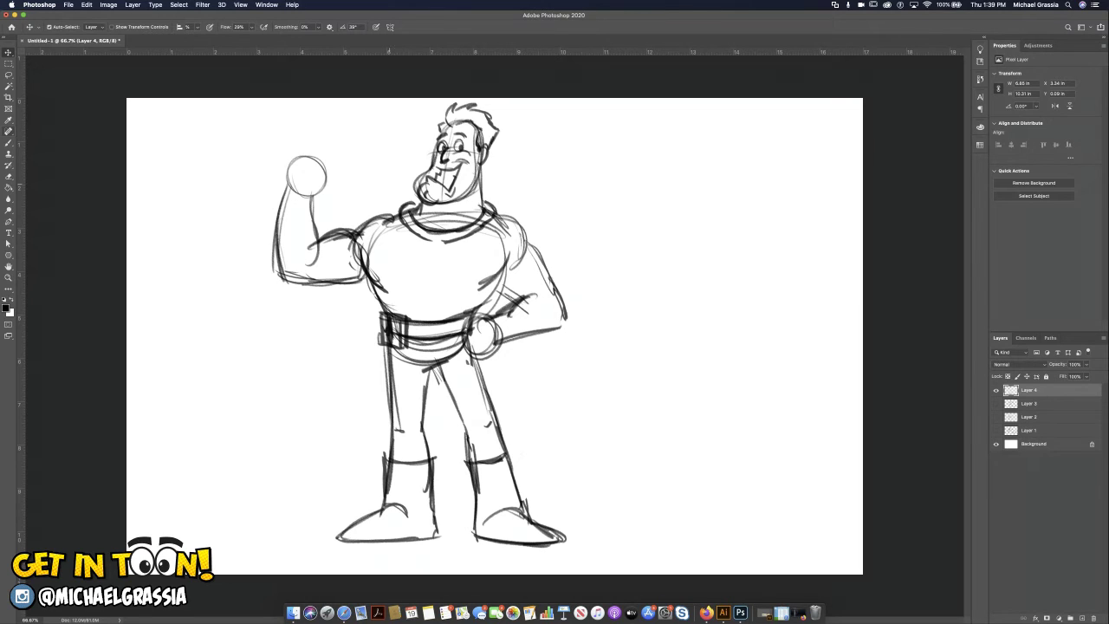
{"action": "mouse_move", "coordinate": [424, 324]}
{"action": "left_mouse_down"}
{"action": "mouse_move", "coordinate": [424, 339]}
{"action": "mouse_move", "coordinate": [442, 340]}
{"action": "mouse_move", "coordinate": [436, 326]}
{"action": "mouse_move", "coordinate": [372, 366]}
{"action": "mouse_move", "coordinate": [487, 357]}
{"action": "mouse_move", "coordinate": [466, 362]}
{"action": "left_mouse_up"}
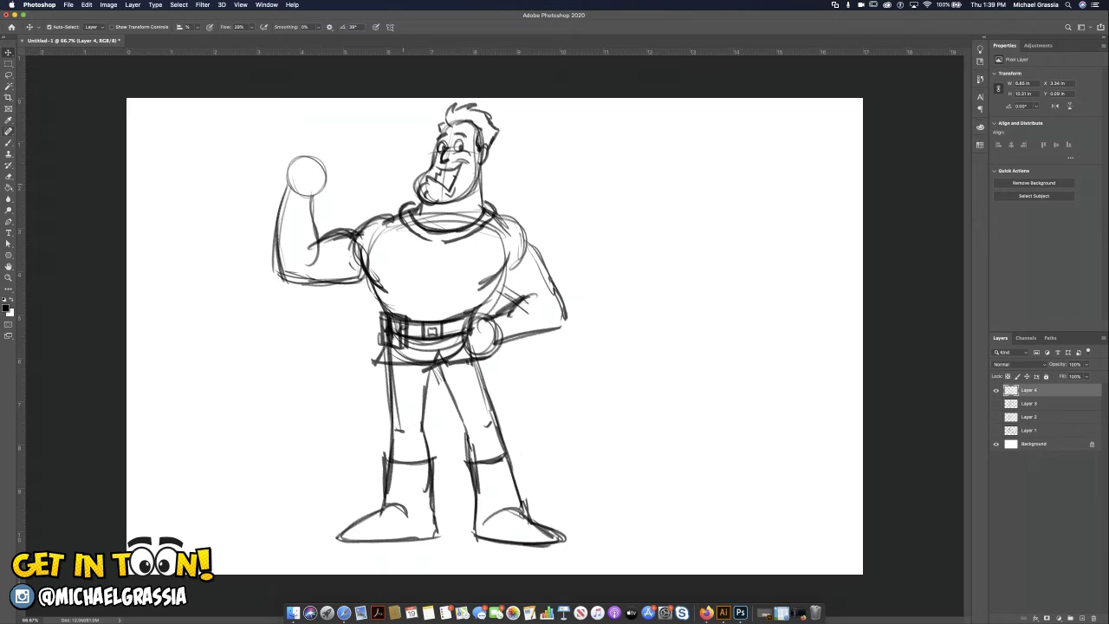
Add bulging pouches to the outer side of both thighs
{"action": "mouse_move", "coordinate": [388, 386]}
{"action": "left_mouse_down"}
{"action": "mouse_move", "coordinate": [379, 430]}
{"action": "mouse_move", "coordinate": [390, 437]}
{"action": "mouse_move", "coordinate": [380, 433]}
{"action": "mouse_move", "coordinate": [384, 397]}
{"action": "left_mouse_up"}
{"action": "left_click_drag", "start_coordinate": [388, 401], "coordinate": [381, 412]}
{"action": "left_click_drag", "start_coordinate": [483, 379], "coordinate": [501, 407]}
{"action": "left_click_drag", "start_coordinate": [498, 401], "coordinate": [501, 421]}
{"action": "mouse_move", "coordinate": [489, 377]}
{"action": "left_mouse_down"}
{"action": "mouse_move", "coordinate": [502, 423]}
{"action": "mouse_move", "coordinate": [488, 380]}
{"action": "left_mouse_up"}
{"action": "left_click_drag", "start_coordinate": [480, 371], "coordinate": [493, 385]}
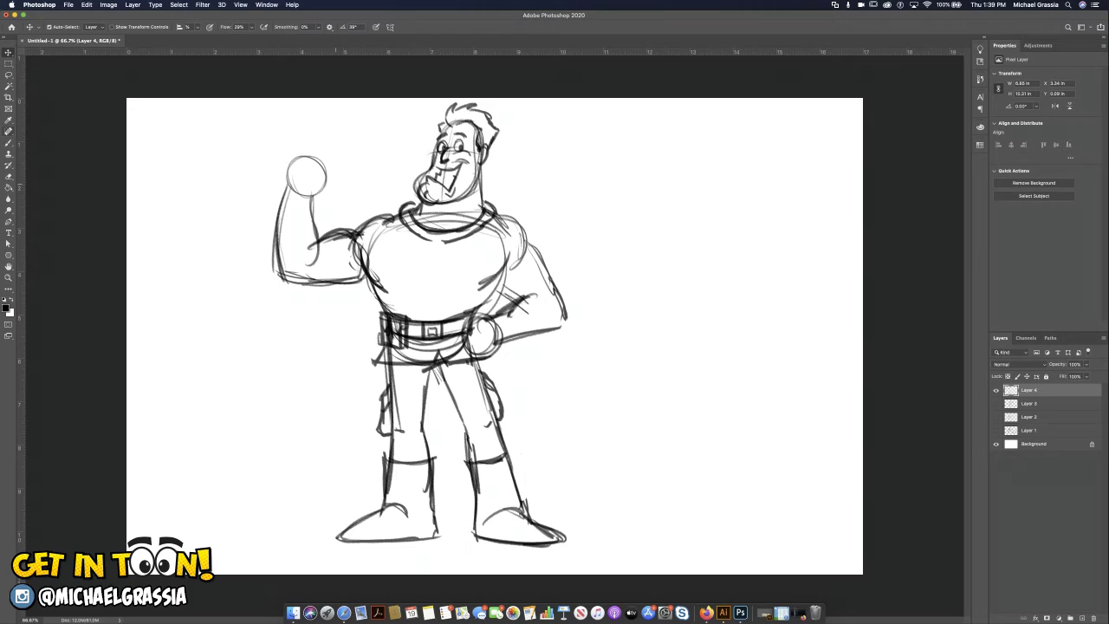
Draw glove cuffs on both forearms and darken the outer shoulder and upper arm contours
{"action": "mouse_move", "coordinate": [267, 244]}
{"action": "left_mouse_down"}
{"action": "mouse_move", "coordinate": [319, 219]}
{"action": "mouse_move", "coordinate": [286, 189]}
{"action": "left_mouse_up"}
{"action": "mouse_move", "coordinate": [525, 300]}
{"action": "left_mouse_down"}
{"action": "mouse_move", "coordinate": [546, 336]}
{"action": "mouse_move", "coordinate": [542, 326]}
{"action": "mouse_move", "coordinate": [501, 341]}
{"action": "mouse_move", "coordinate": [523, 302]}
{"action": "left_mouse_up"}
{"action": "mouse_move", "coordinate": [497, 220]}
{"action": "left_mouse_down"}
{"action": "mouse_move", "coordinate": [523, 213]}
{"action": "mouse_move", "coordinate": [513, 256]}
{"action": "mouse_move", "coordinate": [561, 305]}
{"action": "left_mouse_up"}
{"action": "left_click_drag", "start_coordinate": [526, 223], "coordinate": [559, 290]}
{"action": "left_click_drag", "start_coordinate": [392, 217], "coordinate": [356, 232]}
{"action": "mouse_move", "coordinate": [369, 220]}
{"action": "left_mouse_down"}
{"action": "mouse_move", "coordinate": [353, 239]}
{"action": "mouse_move", "coordinate": [311, 231]}
{"action": "left_mouse_up"}
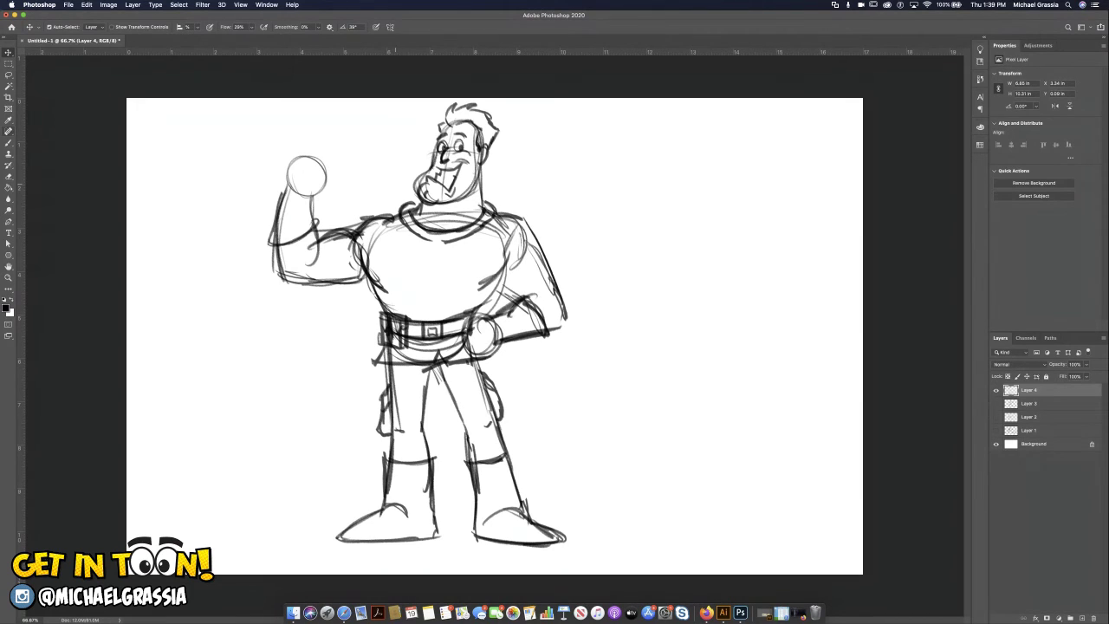
Add a small round button, chest seam lines, and cape folds at both sides of the collar
{"action": "mouse_move", "coordinate": [387, 260]}
{"action": "left_mouse_down"}
{"action": "mouse_move", "coordinate": [400, 308]}
{"action": "mouse_move", "coordinate": [387, 275]}
{"action": "left_mouse_up"}
{"action": "left_click_drag", "start_coordinate": [384, 246], "coordinate": [389, 283]}
{"action": "mouse_move", "coordinate": [395, 245]}
{"action": "left_mouse_down"}
{"action": "mouse_move", "coordinate": [383, 303]}
{"action": "mouse_move", "coordinate": [392, 308]}
{"action": "mouse_move", "coordinate": [380, 237]}
{"action": "left_mouse_up"}
{"action": "mouse_move", "coordinate": [492, 231]}
{"action": "left_mouse_down"}
{"action": "mouse_move", "coordinate": [478, 234]}
{"action": "mouse_move", "coordinate": [483, 277]}
{"action": "mouse_move", "coordinate": [484, 267]}
{"action": "left_mouse_up"}
{"action": "mouse_move", "coordinate": [392, 239]}
{"action": "left_mouse_down"}
{"action": "mouse_move", "coordinate": [387, 248]}
{"action": "mouse_move", "coordinate": [393, 211]}
{"action": "left_mouse_up"}
{"action": "left_click_drag", "start_coordinate": [463, 238], "coordinate": [500, 214]}
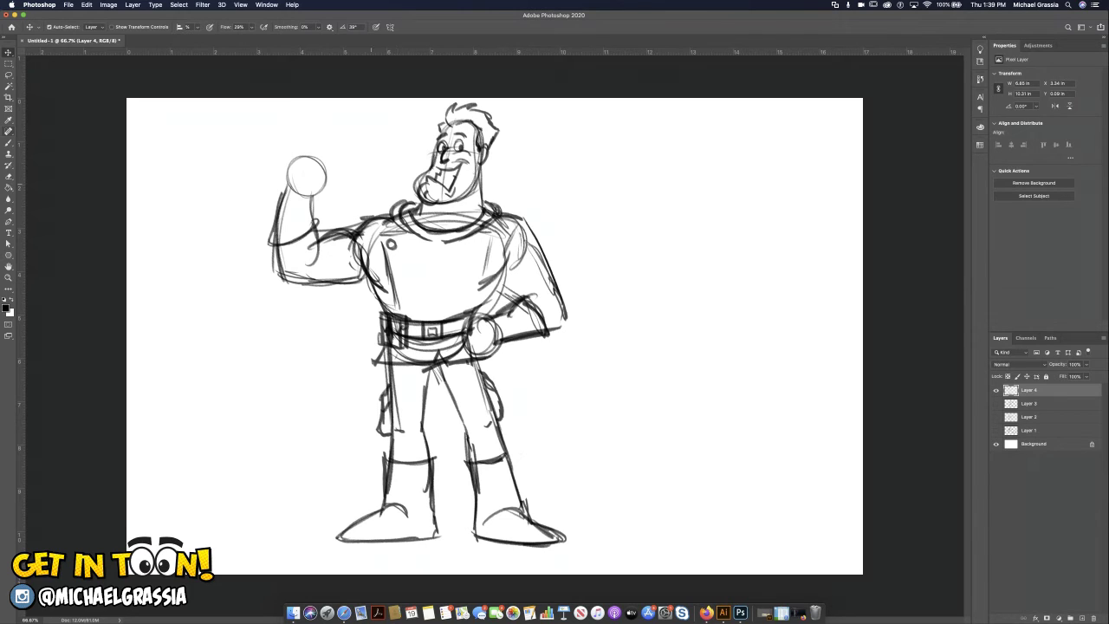
Draw a cape behind the figure with flowing pointed edges on both sides and a wavy hem behind the legs
{"action": "mouse_move", "coordinate": [361, 282]}
{"action": "left_mouse_down"}
{"action": "mouse_move", "coordinate": [310, 419]}
{"action": "mouse_move", "coordinate": [348, 443]}
{"action": "left_mouse_up"}
{"action": "left_click_drag", "start_coordinate": [314, 387], "coordinate": [347, 440]}
{"action": "mouse_move", "coordinate": [362, 293]}
{"action": "left_mouse_down"}
{"action": "mouse_move", "coordinate": [334, 428]}
{"action": "mouse_move", "coordinate": [338, 352]}
{"action": "mouse_move", "coordinate": [335, 449]}
{"action": "left_mouse_up"}
{"action": "left_click_drag", "start_coordinate": [313, 357], "coordinate": [332, 447]}
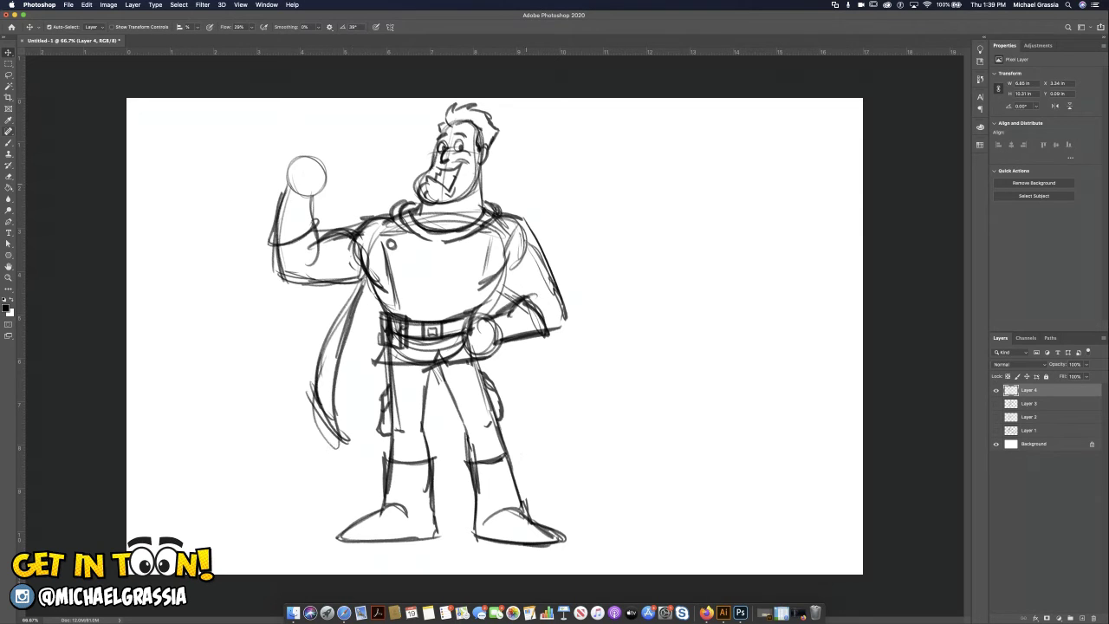
{"action": "mouse_move", "coordinate": [535, 338]}
{"action": "left_mouse_down"}
{"action": "mouse_move", "coordinate": [551, 409]}
{"action": "mouse_move", "coordinate": [516, 425]}
{"action": "left_mouse_up"}
{"action": "left_click_drag", "start_coordinate": [548, 386], "coordinate": [532, 419]}
{"action": "mouse_move", "coordinate": [338, 392]}
{"action": "left_mouse_down"}
{"action": "mouse_move", "coordinate": [459, 407]}
{"action": "mouse_move", "coordinate": [526, 387]}
{"action": "left_mouse_up"}
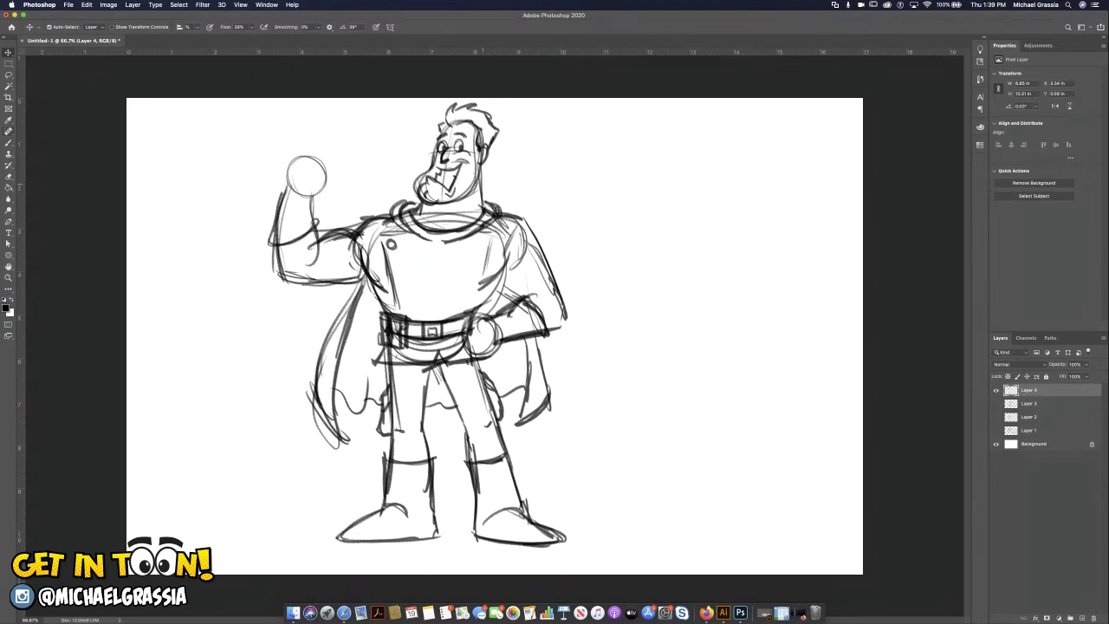
Refine the shoulder, glove and elbow of the arm resting on the hip
{"action": "left_click_drag", "start_coordinate": [520, 222], "coordinate": [506, 260]}
{"action": "mouse_move", "coordinate": [490, 314]}
{"action": "left_mouse_down"}
{"action": "mouse_move", "coordinate": [463, 322]}
{"action": "mouse_move", "coordinate": [465, 333]}
{"action": "mouse_move", "coordinate": [477, 351]}
{"action": "mouse_move", "coordinate": [494, 344]}
{"action": "left_mouse_up"}
{"action": "left_click_drag", "start_coordinate": [565, 317], "coordinate": [552, 329]}
Draw a diagonal bandolier across the chest carrying four round grenades with shaded details
{"action": "left_click_drag", "start_coordinate": [490, 221], "coordinate": [390, 299]}
{"action": "mouse_move", "coordinate": [445, 256]}
{"action": "left_mouse_down"}
{"action": "mouse_move", "coordinate": [386, 304]}
{"action": "mouse_move", "coordinate": [475, 252]}
{"action": "left_mouse_up"}
{"action": "mouse_move", "coordinate": [397, 313]}
{"action": "left_mouse_down"}
{"action": "mouse_move", "coordinate": [495, 227]}
{"action": "mouse_move", "coordinate": [464, 264]}
{"action": "mouse_move", "coordinate": [403, 285]}
{"action": "mouse_move", "coordinate": [390, 307]}
{"action": "mouse_move", "coordinate": [477, 243]}
{"action": "left_mouse_up"}
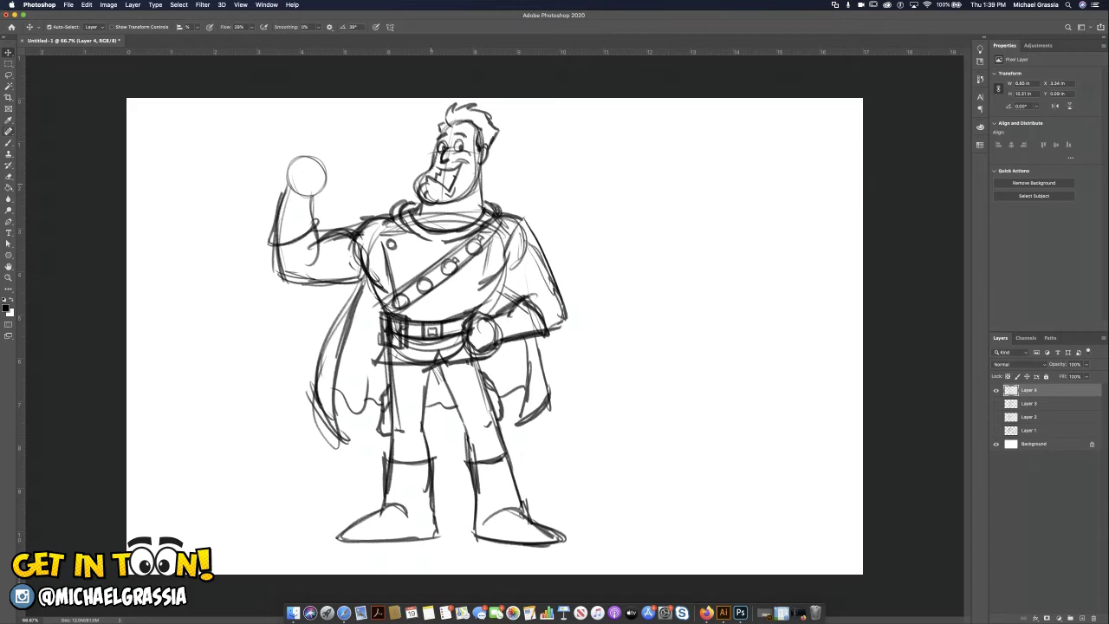
{"action": "mouse_move", "coordinate": [407, 299]}
{"action": "left_mouse_down"}
{"action": "mouse_move", "coordinate": [396, 306]}
{"action": "mouse_move", "coordinate": [477, 253]}
{"action": "left_mouse_up"}
{"action": "mouse_move", "coordinate": [443, 264]}
{"action": "left_mouse_down"}
{"action": "mouse_move", "coordinate": [454, 271]}
{"action": "mouse_move", "coordinate": [476, 250]}
{"action": "left_mouse_up"}
{"action": "left_click_drag", "start_coordinate": [396, 297], "coordinate": [404, 307]}
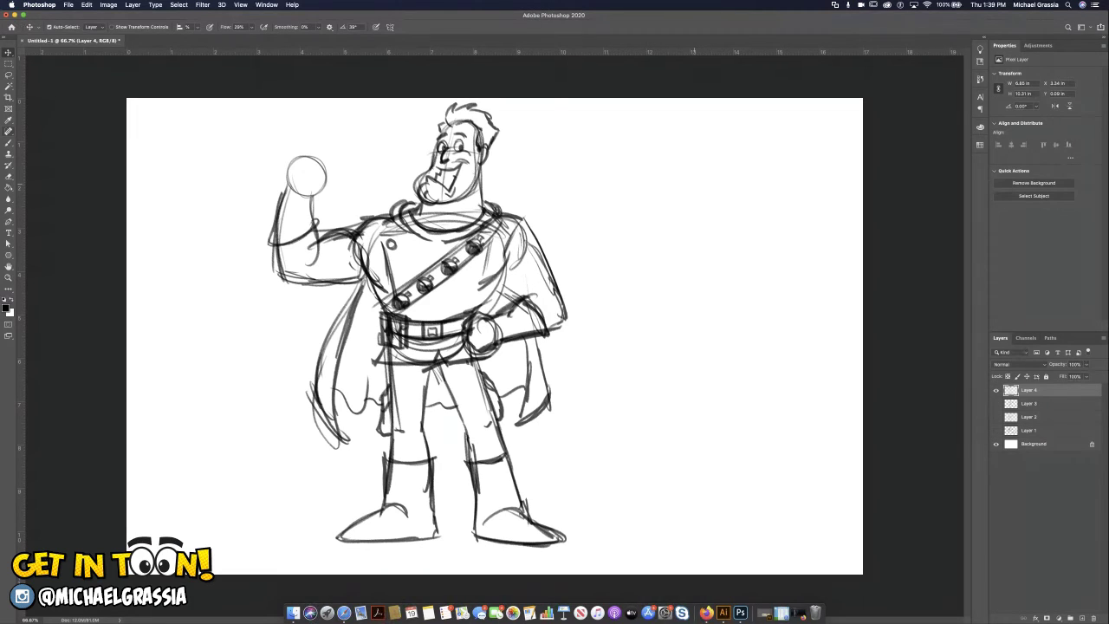
Turn the raised hand's circle into an open waving hand with spread fingers, and add motion lines beside it
{"action": "left_click_drag", "start_coordinate": [328, 180], "coordinate": [312, 195]}
{"action": "mouse_move", "coordinate": [327, 156]}
{"action": "left_mouse_down"}
{"action": "mouse_move", "coordinate": [328, 177]}
{"action": "mouse_move", "coordinate": [315, 160]}
{"action": "mouse_move", "coordinate": [310, 178]}
{"action": "mouse_move", "coordinate": [321, 170]}
{"action": "left_mouse_up"}
{"action": "left_click_drag", "start_coordinate": [322, 166], "coordinate": [317, 180]}
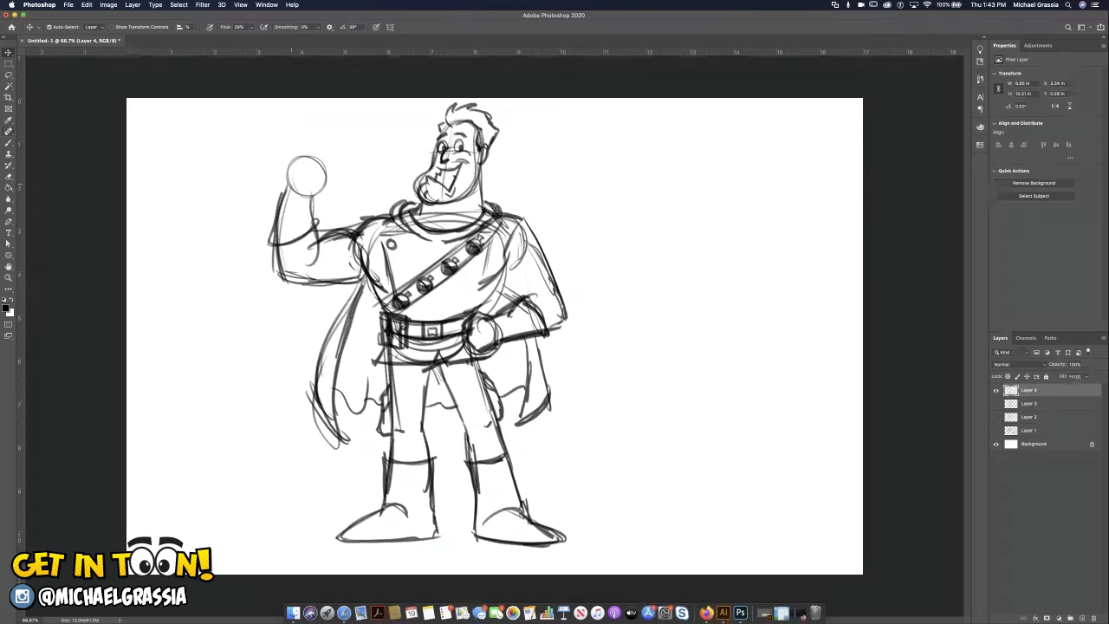
{"action": "mouse_move", "coordinate": [313, 196]}
{"action": "left_mouse_down"}
{"action": "mouse_move", "coordinate": [343, 181]}
{"action": "mouse_move", "coordinate": [313, 173]}
{"action": "mouse_move", "coordinate": [327, 137]}
{"action": "mouse_move", "coordinate": [317, 163]}
{"action": "mouse_move", "coordinate": [324, 135]}
{"action": "mouse_move", "coordinate": [302, 128]}
{"action": "mouse_move", "coordinate": [308, 159]}
{"action": "mouse_move", "coordinate": [303, 132]}
{"action": "mouse_move", "coordinate": [296, 152]}
{"action": "mouse_move", "coordinate": [290, 131]}
{"action": "mouse_move", "coordinate": [286, 189]}
{"action": "mouse_move", "coordinate": [316, 160]}
{"action": "mouse_move", "coordinate": [277, 194]}
{"action": "left_mouse_up"}
{"action": "left_click_drag", "start_coordinate": [272, 170], "coordinate": [268, 197]}
{"action": "left_click_drag", "start_coordinate": [338, 130], "coordinate": [353, 153]}
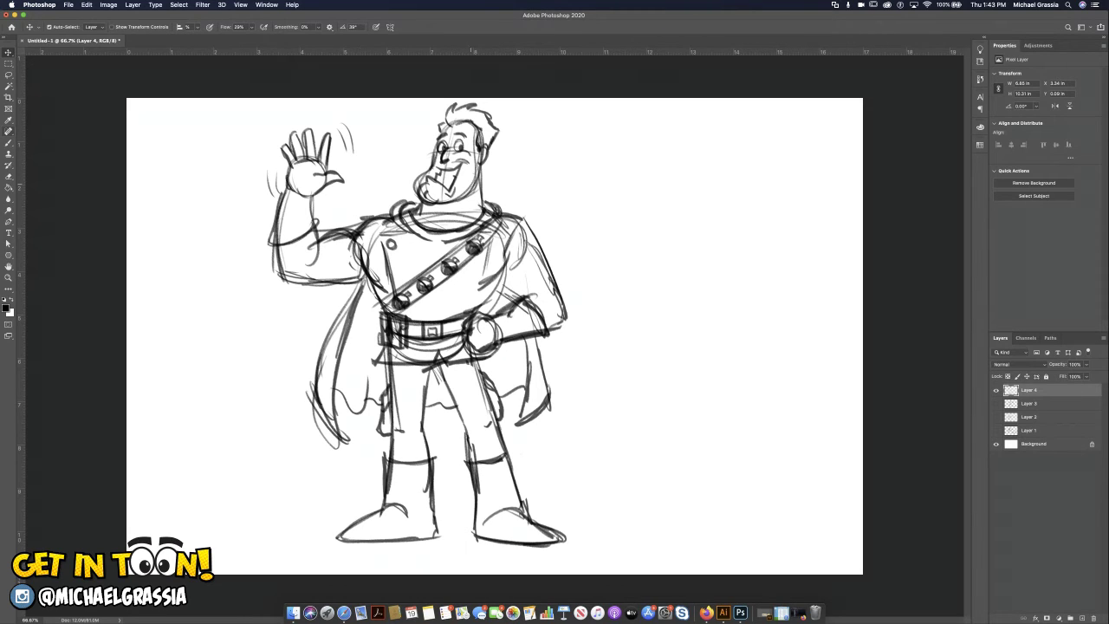
Draw a dark headband across the forehead with two loose tails trailing behind the head
{"action": "mouse_move", "coordinate": [440, 131]}
{"action": "left_mouse_down"}
{"action": "mouse_move", "coordinate": [489, 136]}
{"action": "mouse_move", "coordinate": [464, 122]}
{"action": "mouse_move", "coordinate": [494, 132]}
{"action": "left_mouse_up"}
{"action": "mouse_move", "coordinate": [443, 132]}
{"action": "left_mouse_down"}
{"action": "mouse_move", "coordinate": [489, 127]}
{"action": "mouse_move", "coordinate": [439, 133]}
{"action": "left_mouse_up"}
{"action": "mouse_move", "coordinate": [440, 130]}
{"action": "left_mouse_down"}
{"action": "mouse_move", "coordinate": [489, 132]}
{"action": "mouse_move", "coordinate": [522, 173]}
{"action": "mouse_move", "coordinate": [511, 164]}
{"action": "mouse_move", "coordinate": [493, 193]}
{"action": "left_mouse_up"}
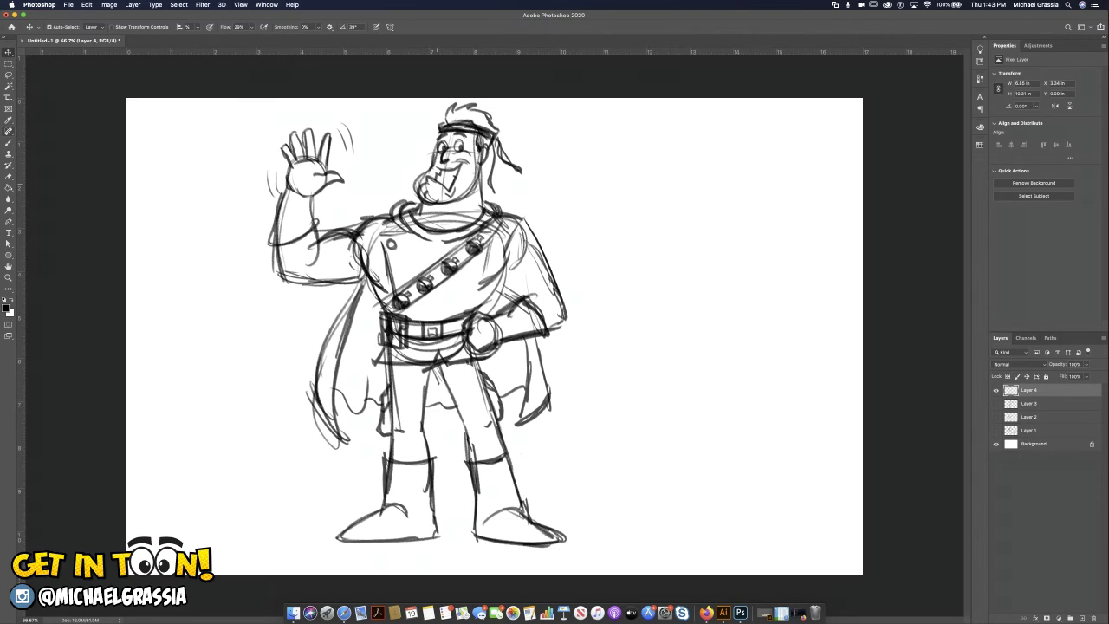
Sketch a ground line under the feet and a horizon line behind the lower legs
{"action": "left_click_drag", "start_coordinate": [374, 546], "coordinate": [502, 542]}
{"action": "left_click_drag", "start_coordinate": [273, 490], "coordinate": [378, 487]}
{"action": "left_click_drag", "start_coordinate": [520, 477], "coordinate": [683, 464]}
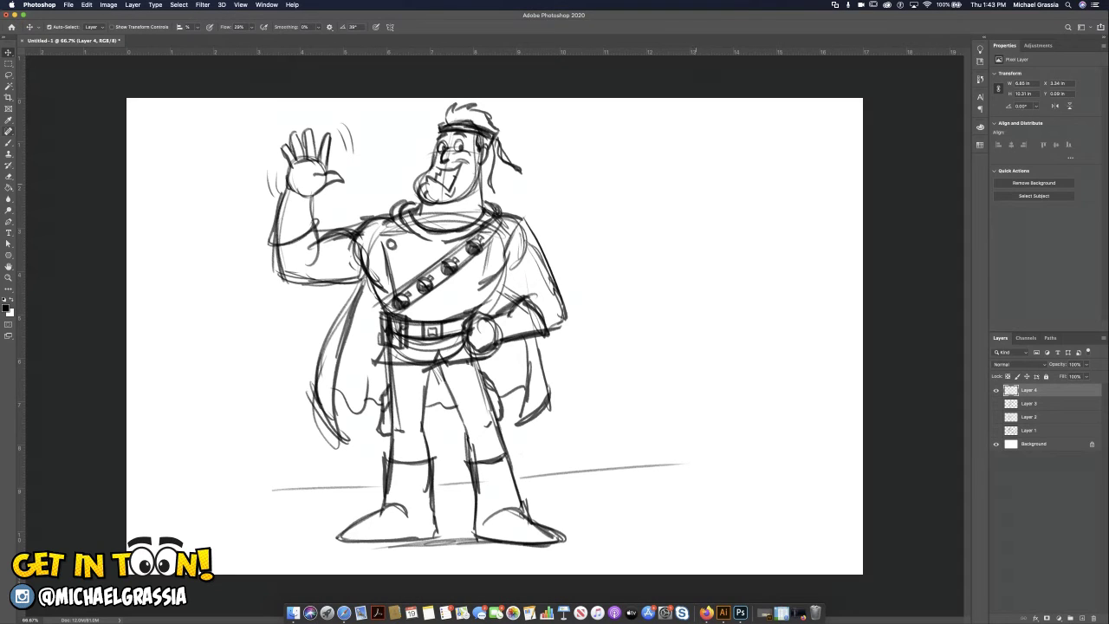
{"action": "left_click_drag", "start_coordinate": [514, 478], "coordinate": [695, 469]}
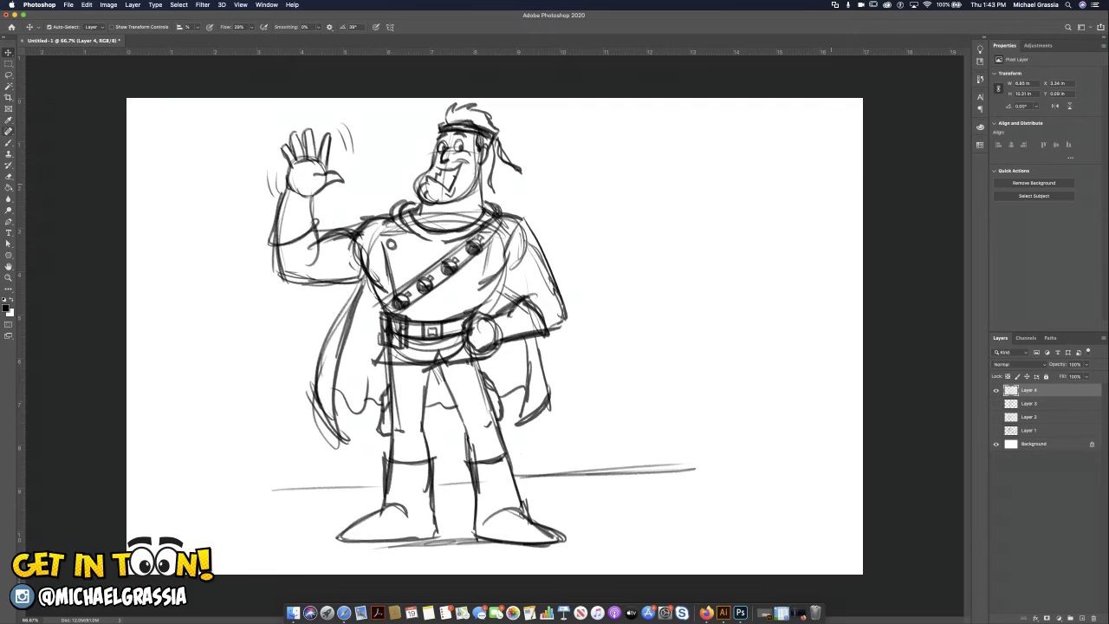
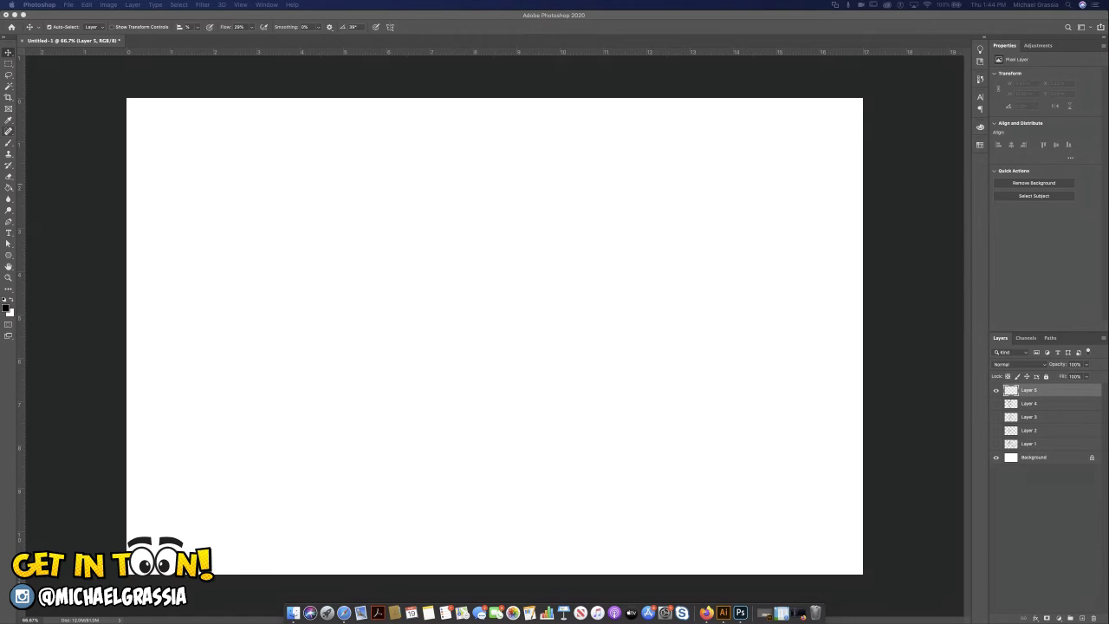
Sketch a round head on the blank Layer 5 with curved vertical and horizontal facial guidelines
{"action": "left_click", "coordinate": [468, 183]}
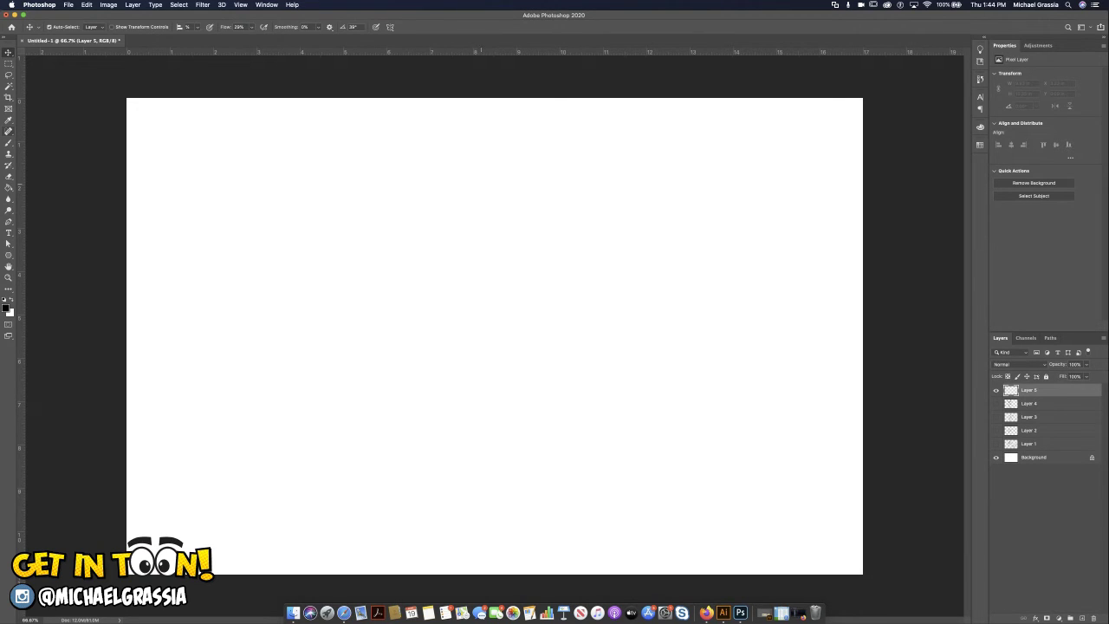
{"action": "mouse_move", "coordinate": [466, 216]}
{"action": "left_mouse_down"}
{"action": "mouse_move", "coordinate": [442, 232]}
{"action": "mouse_move", "coordinate": [434, 278]}
{"action": "mouse_move", "coordinate": [482, 299]}
{"action": "mouse_move", "coordinate": [535, 256]}
{"action": "mouse_move", "coordinate": [432, 244]}
{"action": "mouse_move", "coordinate": [482, 209]}
{"action": "mouse_move", "coordinate": [537, 257]}
{"action": "left_mouse_up"}
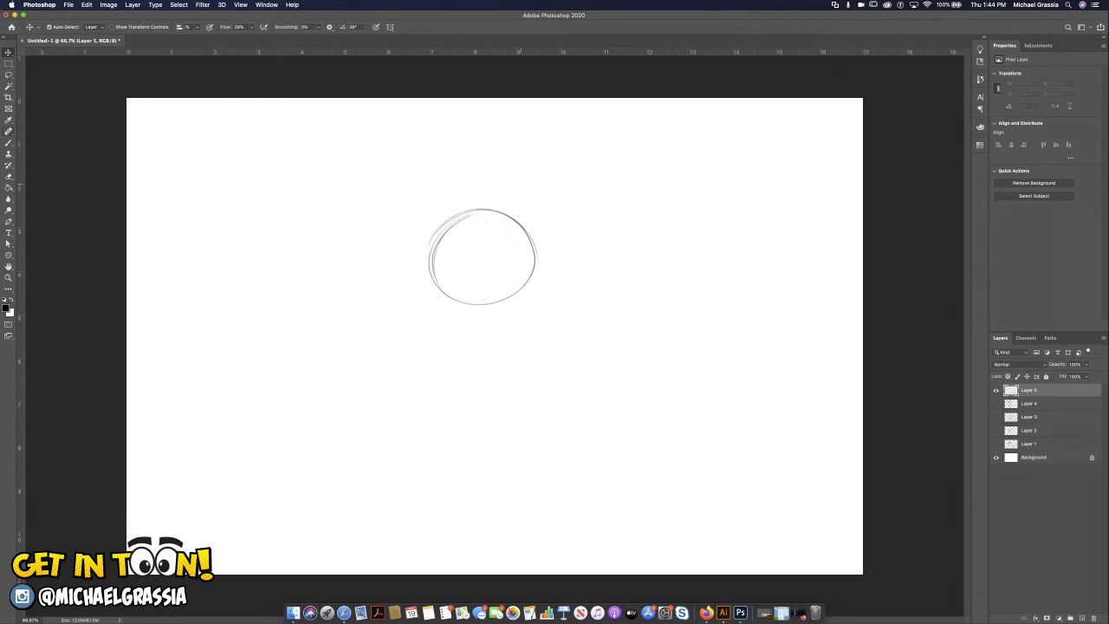
{"action": "left_click_drag", "start_coordinate": [469, 216], "coordinate": [460, 307]}
{"action": "mouse_move", "coordinate": [430, 271]}
{"action": "left_mouse_down"}
{"action": "mouse_move", "coordinate": [520, 287]}
{"action": "mouse_move", "coordinate": [538, 274]}
{"action": "left_mouse_up"}
Draw an oval cheek, a round nose and a small open mouth on the lower part of the head
{"action": "mouse_move", "coordinate": [476, 282]}
{"action": "left_mouse_down"}
{"action": "mouse_move", "coordinate": [519, 279]}
{"action": "mouse_move", "coordinate": [477, 299]}
{"action": "mouse_move", "coordinate": [513, 275]}
{"action": "left_mouse_up"}
{"action": "left_click_drag", "start_coordinate": [423, 261], "coordinate": [431, 294]}
{"action": "mouse_move", "coordinate": [433, 264]}
{"action": "left_mouse_down"}
{"action": "mouse_move", "coordinate": [419, 286]}
{"action": "mouse_move", "coordinate": [437, 265]}
{"action": "mouse_move", "coordinate": [464, 281]}
{"action": "mouse_move", "coordinate": [430, 274]}
{"action": "mouse_move", "coordinate": [450, 292]}
{"action": "mouse_move", "coordinate": [464, 287]}
{"action": "mouse_move", "coordinate": [445, 307]}
{"action": "left_mouse_up"}
{"action": "mouse_move", "coordinate": [451, 294]}
{"action": "left_mouse_down"}
{"action": "mouse_move", "coordinate": [441, 310]}
{"action": "mouse_move", "coordinate": [468, 298]}
{"action": "left_mouse_up"}
Draw the brow and eye-area contours, then tall oval eyes with dark pupils looking toward the nose
{"action": "mouse_move", "coordinate": [434, 262]}
{"action": "left_mouse_down"}
{"action": "mouse_move", "coordinate": [455, 218]}
{"action": "mouse_move", "coordinate": [463, 228]}
{"action": "mouse_move", "coordinate": [498, 212]}
{"action": "mouse_move", "coordinate": [511, 241]}
{"action": "mouse_move", "coordinate": [505, 269]}
{"action": "left_mouse_up"}
{"action": "mouse_move", "coordinate": [503, 228]}
{"action": "left_mouse_down"}
{"action": "mouse_move", "coordinate": [511, 270]}
{"action": "mouse_move", "coordinate": [510, 237]}
{"action": "left_mouse_up"}
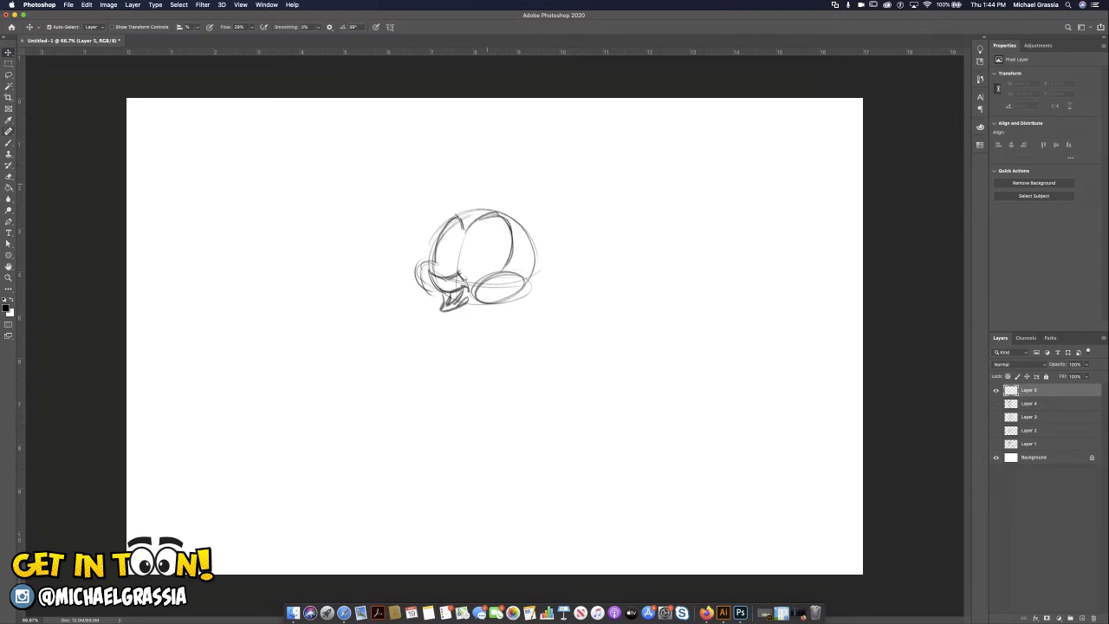
{"action": "mouse_move", "coordinate": [501, 237]}
{"action": "left_mouse_down"}
{"action": "mouse_move", "coordinate": [488, 275]}
{"action": "mouse_move", "coordinate": [503, 270]}
{"action": "left_mouse_up"}
{"action": "mouse_move", "coordinate": [484, 226]}
{"action": "left_mouse_down"}
{"action": "mouse_move", "coordinate": [464, 253]}
{"action": "mouse_move", "coordinate": [472, 277]}
{"action": "mouse_move", "coordinate": [500, 272]}
{"action": "mouse_move", "coordinate": [499, 258]}
{"action": "mouse_move", "coordinate": [461, 253]}
{"action": "mouse_move", "coordinate": [438, 276]}
{"action": "left_mouse_up"}
{"action": "mouse_move", "coordinate": [461, 230]}
{"action": "left_mouse_down"}
{"action": "mouse_move", "coordinate": [447, 270]}
{"action": "mouse_move", "coordinate": [460, 250]}
{"action": "left_mouse_up"}
{"action": "mouse_move", "coordinate": [446, 234]}
{"action": "left_mouse_down"}
{"action": "mouse_move", "coordinate": [442, 260]}
{"action": "mouse_move", "coordinate": [486, 270]}
{"action": "left_mouse_up"}
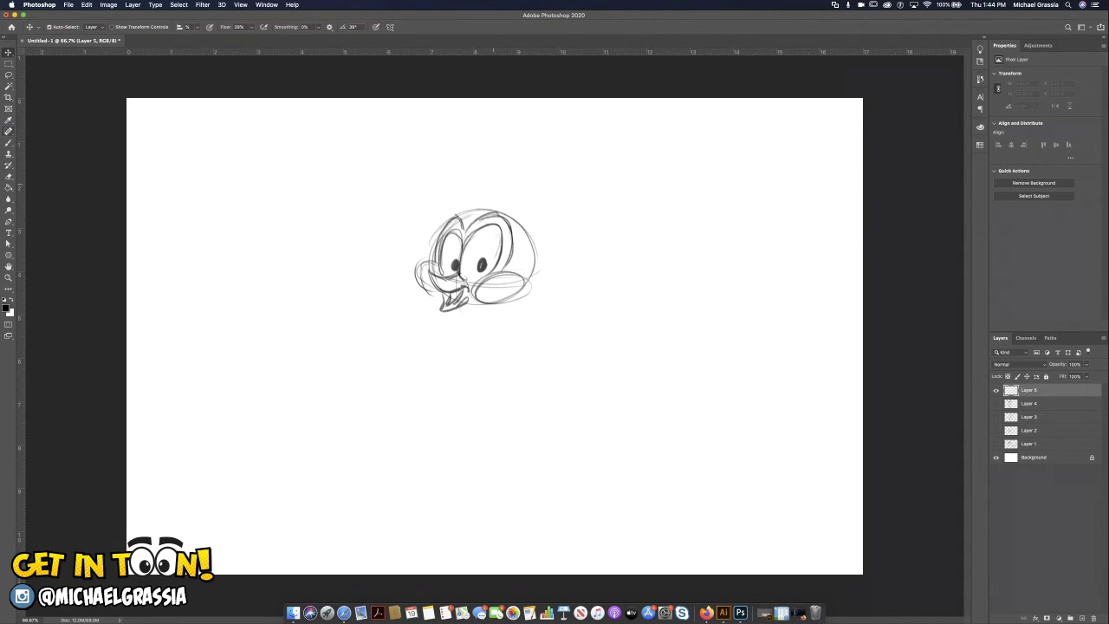
Redraw the larger eye's pupil and sketch a tilted winter hat with a round pompom on the head
{"action": "key", "text": "super+z"}
{"action": "left_click_drag", "start_coordinate": [487, 260], "coordinate": [490, 270]}
{"action": "mouse_move", "coordinate": [471, 201]}
{"action": "left_mouse_down"}
{"action": "mouse_move", "coordinate": [523, 209]}
{"action": "mouse_move", "coordinate": [495, 205]}
{"action": "mouse_move", "coordinate": [541, 253]}
{"action": "left_mouse_up"}
{"action": "left_click_drag", "start_coordinate": [523, 206], "coordinate": [542, 239]}
{"action": "mouse_move", "coordinate": [480, 205]}
{"action": "left_mouse_down"}
{"action": "mouse_move", "coordinate": [539, 241]}
{"action": "mouse_move", "coordinate": [518, 186]}
{"action": "mouse_move", "coordinate": [535, 180]}
{"action": "left_mouse_up"}
{"action": "left_click_drag", "start_coordinate": [537, 201], "coordinate": [542, 217]}
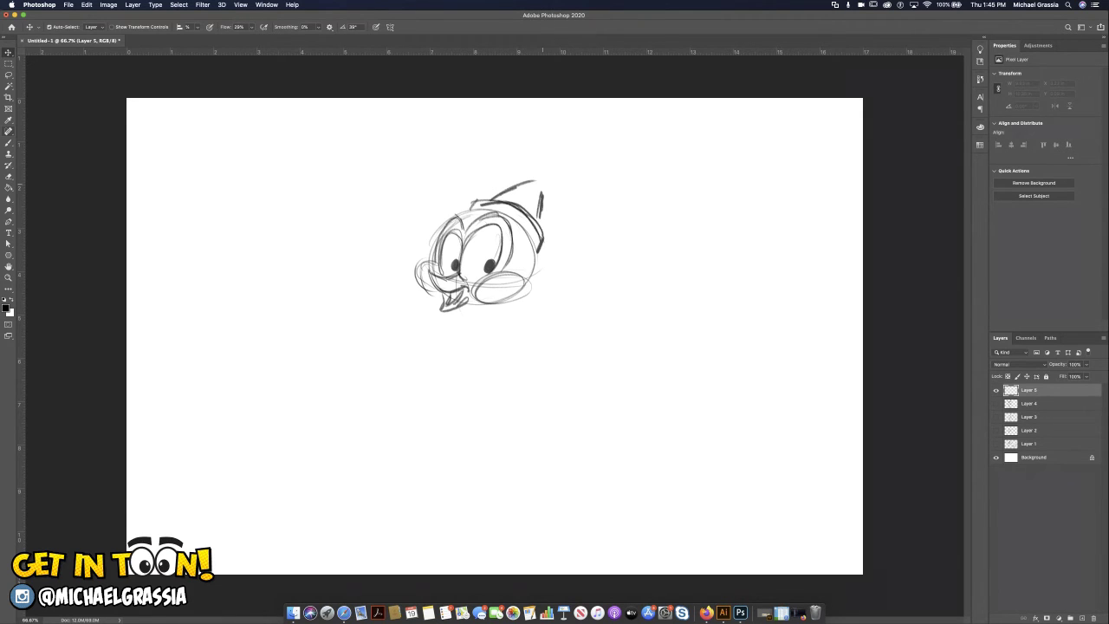
{"action": "mouse_move", "coordinate": [525, 181]}
{"action": "left_mouse_down"}
{"action": "mouse_move", "coordinate": [537, 156]}
{"action": "mouse_move", "coordinate": [567, 170]}
{"action": "mouse_move", "coordinate": [561, 200]}
{"action": "left_mouse_up"}
Sketch a pear-shaped body under the head with two flat webbed feet pointing outward
{"action": "mouse_move", "coordinate": [449, 315]}
{"action": "left_mouse_down"}
{"action": "mouse_move", "coordinate": [427, 383]}
{"action": "mouse_move", "coordinate": [439, 402]}
{"action": "mouse_move", "coordinate": [511, 394]}
{"action": "left_mouse_up"}
{"action": "left_click_drag", "start_coordinate": [433, 397], "coordinate": [501, 400]}
{"action": "mouse_move", "coordinate": [501, 307]}
{"action": "left_mouse_down"}
{"action": "mouse_move", "coordinate": [520, 370]}
{"action": "mouse_move", "coordinate": [482, 406]}
{"action": "left_mouse_up"}
{"action": "mouse_move", "coordinate": [497, 336]}
{"action": "left_mouse_down"}
{"action": "mouse_move", "coordinate": [520, 403]}
{"action": "mouse_move", "coordinate": [494, 414]}
{"action": "left_mouse_up"}
{"action": "left_click_drag", "start_coordinate": [465, 396], "coordinate": [500, 412]}
{"action": "mouse_move", "coordinate": [407, 408]}
{"action": "left_mouse_down"}
{"action": "mouse_move", "coordinate": [439, 401]}
{"action": "mouse_move", "coordinate": [453, 423]}
{"action": "mouse_move", "coordinate": [461, 415]}
{"action": "mouse_move", "coordinate": [418, 419]}
{"action": "left_mouse_up"}
{"action": "mouse_move", "coordinate": [406, 407]}
{"action": "left_mouse_down"}
{"action": "mouse_move", "coordinate": [540, 414]}
{"action": "mouse_move", "coordinate": [490, 423]}
{"action": "mouse_move", "coordinate": [544, 421]}
{"action": "mouse_move", "coordinate": [538, 413]}
{"action": "left_mouse_up"}
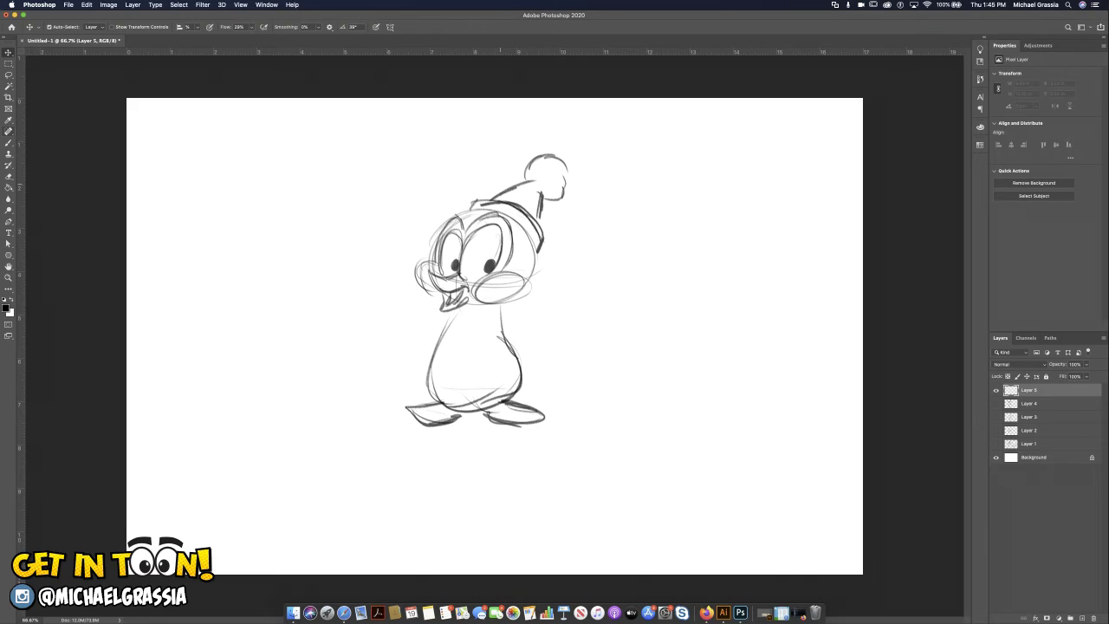
Draw one flipper stretched outward beside the igloo side of the body and the other bent with its tip on the hip
{"action": "mouse_move", "coordinate": [501, 305]}
{"action": "left_mouse_down"}
{"action": "mouse_move", "coordinate": [548, 335]}
{"action": "mouse_move", "coordinate": [563, 327]}
{"action": "mouse_move", "coordinate": [549, 346]}
{"action": "mouse_move", "coordinate": [575, 324]}
{"action": "left_mouse_up"}
{"action": "left_click_drag", "start_coordinate": [437, 310], "coordinate": [407, 336]}
{"action": "mouse_move", "coordinate": [412, 333]}
{"action": "left_mouse_down"}
{"action": "mouse_move", "coordinate": [435, 364]}
{"action": "mouse_move", "coordinate": [454, 321]}
{"action": "mouse_move", "coordinate": [424, 360]}
{"action": "left_mouse_up"}
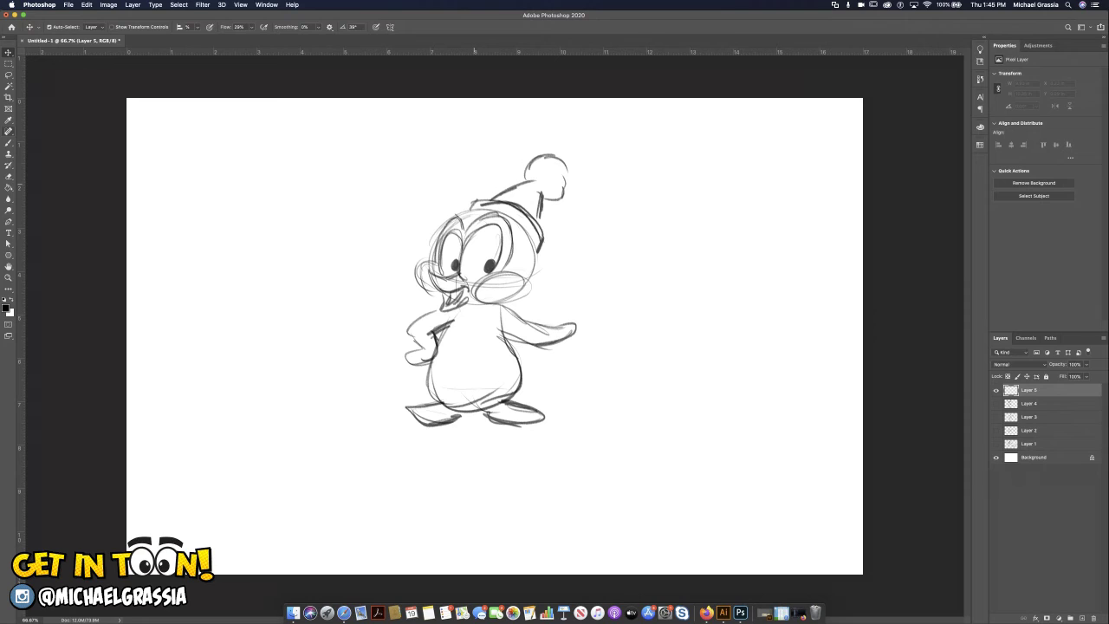
Draw the dark belly contour from the neck to the hip and add a small pointed tail at the lower back
{"action": "mouse_move", "coordinate": [490, 309]}
{"action": "left_mouse_down"}
{"action": "mouse_move", "coordinate": [486, 341]}
{"action": "mouse_move", "coordinate": [506, 378]}
{"action": "mouse_move", "coordinate": [499, 404]}
{"action": "mouse_move", "coordinate": [497, 368]}
{"action": "left_mouse_up"}
{"action": "mouse_move", "coordinate": [486, 306]}
{"action": "left_mouse_down"}
{"action": "mouse_move", "coordinate": [489, 324]}
{"action": "mouse_move", "coordinate": [462, 308]}
{"action": "left_mouse_up"}
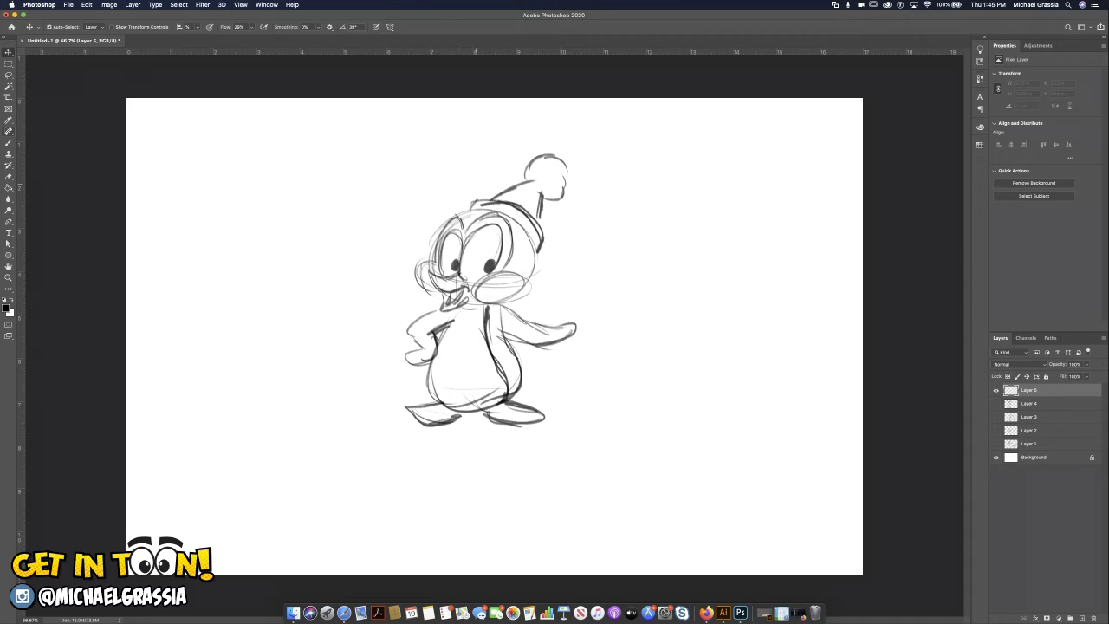
{"action": "left_click_drag", "start_coordinate": [497, 363], "coordinate": [505, 394]}
{"action": "mouse_move", "coordinate": [504, 334]}
{"action": "left_mouse_down"}
{"action": "mouse_move", "coordinate": [528, 372]}
{"action": "mouse_move", "coordinate": [509, 399]}
{"action": "left_mouse_up"}
{"action": "left_click_drag", "start_coordinate": [527, 369], "coordinate": [519, 388]}
{"action": "left_click_drag", "start_coordinate": [492, 350], "coordinate": [516, 384]}
{"action": "left_click_drag", "start_coordinate": [515, 369], "coordinate": [510, 390]}
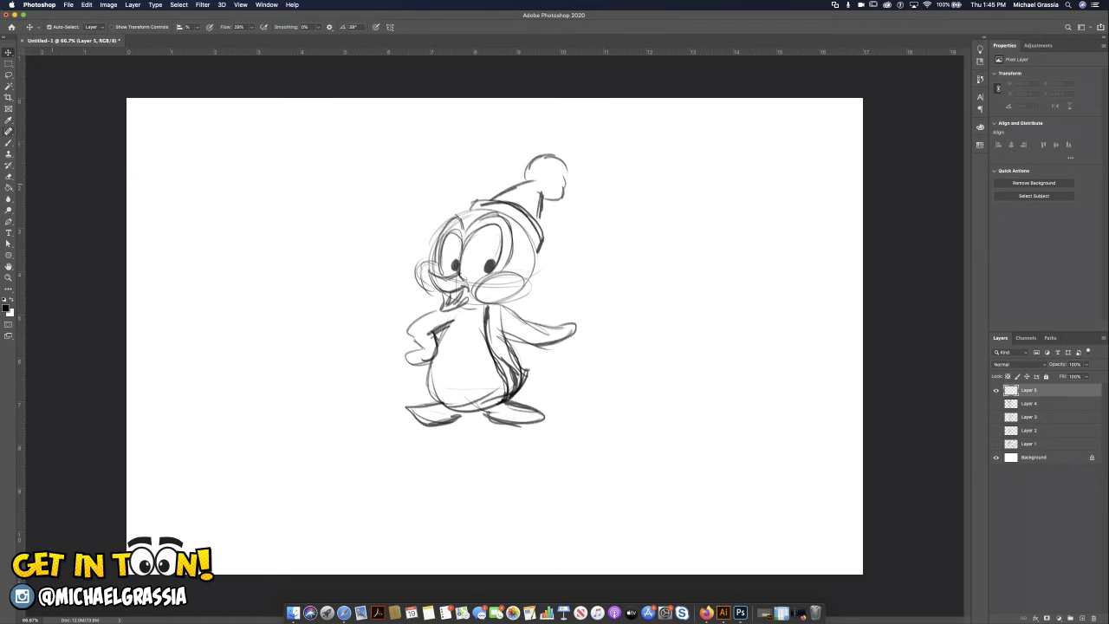
{"action": "key", "text": "super+z"}
{"action": "key", "text": "super+z"}
Shade the penguin's dark areas on both flippers, the back of the head and the side of the body
{"action": "mouse_move", "coordinate": [454, 310]}
{"action": "left_mouse_down"}
{"action": "mouse_move", "coordinate": [427, 401]}
{"action": "mouse_move", "coordinate": [456, 412]}
{"action": "left_mouse_up"}
{"action": "mouse_move", "coordinate": [409, 358]}
{"action": "left_mouse_down"}
{"action": "mouse_move", "coordinate": [431, 341]}
{"action": "mouse_move", "coordinate": [416, 324]}
{"action": "mouse_move", "coordinate": [421, 345]}
{"action": "mouse_move", "coordinate": [423, 317]}
{"action": "mouse_move", "coordinate": [450, 310]}
{"action": "left_mouse_up"}
{"action": "mouse_move", "coordinate": [463, 215]}
{"action": "left_mouse_down"}
{"action": "mouse_move", "coordinate": [509, 222]}
{"action": "mouse_move", "coordinate": [511, 270]}
{"action": "mouse_move", "coordinate": [518, 253]}
{"action": "mouse_move", "coordinate": [527, 272]}
{"action": "mouse_move", "coordinate": [532, 258]}
{"action": "mouse_move", "coordinate": [518, 225]}
{"action": "mouse_move", "coordinate": [516, 260]}
{"action": "mouse_move", "coordinate": [513, 227]}
{"action": "mouse_move", "coordinate": [520, 265]}
{"action": "mouse_move", "coordinate": [528, 227]}
{"action": "mouse_move", "coordinate": [528, 279]}
{"action": "left_mouse_up"}
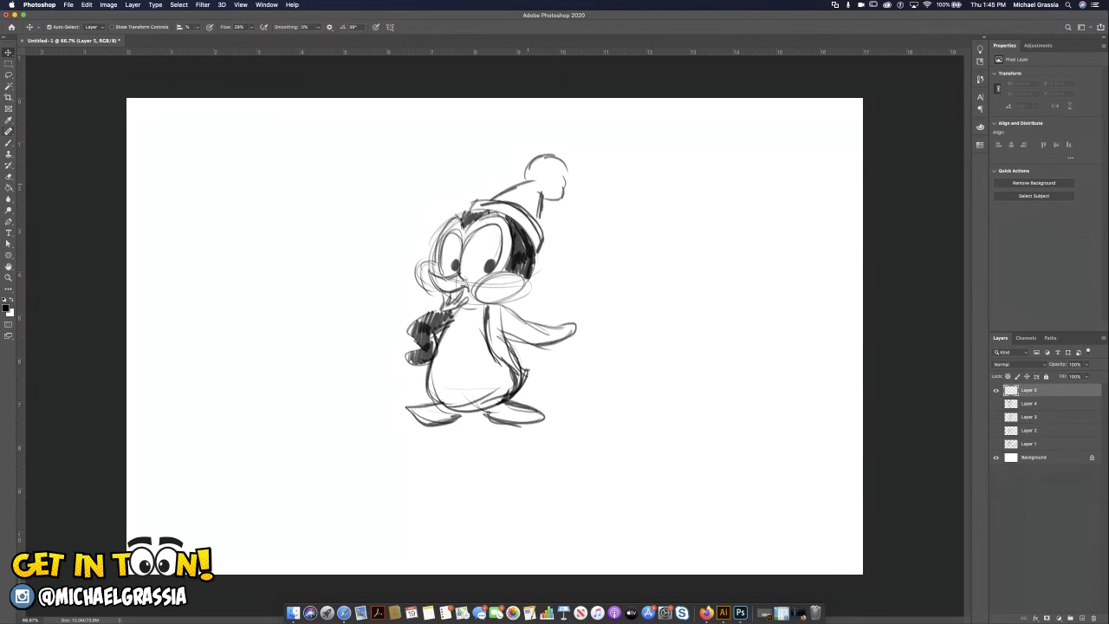
{"action": "mouse_move", "coordinate": [490, 305]}
{"action": "left_mouse_down"}
{"action": "mouse_move", "coordinate": [500, 355]}
{"action": "mouse_move", "coordinate": [523, 384]}
{"action": "left_mouse_up"}
{"action": "mouse_move", "coordinate": [506, 316]}
{"action": "left_mouse_down"}
{"action": "mouse_move", "coordinate": [530, 332]}
{"action": "mouse_move", "coordinate": [574, 330]}
{"action": "left_mouse_up"}
Sketch short ground lines behind the penguin on both sides of the body
{"action": "left_click_drag", "start_coordinate": [424, 387], "coordinate": [331, 401]}
{"action": "left_click_drag", "start_coordinate": [536, 381], "coordinate": [606, 379]}
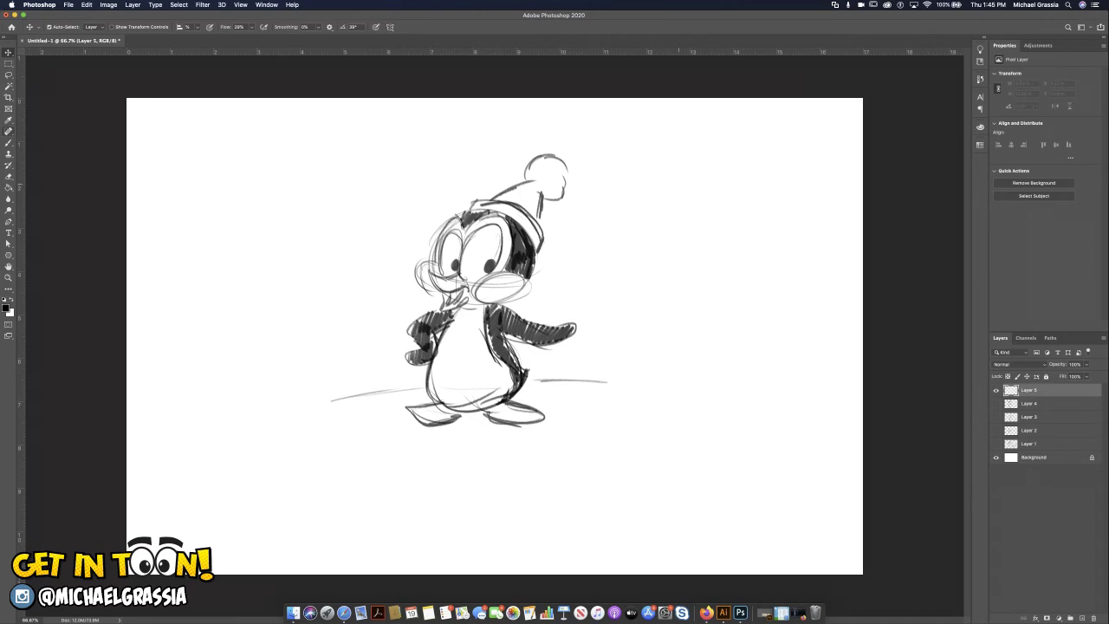
{"action": "mouse_move", "coordinate": [612, 371]}
{"action": "left_mouse_down"}
{"action": "mouse_move", "coordinate": [613, 336]}
{"action": "mouse_move", "coordinate": [650, 324]}
{"action": "mouse_move", "coordinate": [660, 387]}
{"action": "left_mouse_up"}
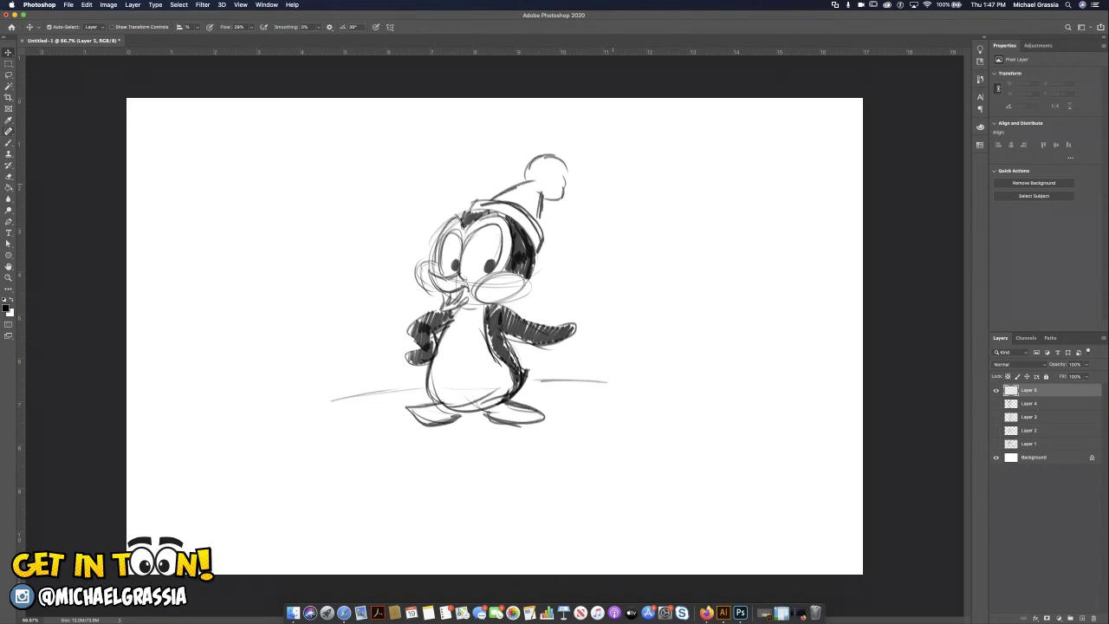
Draw an arched igloo entrance with a thick front rim and a receding base line beyond the outstretched flipper
{"action": "mouse_move", "coordinate": [613, 364]}
{"action": "left_mouse_down"}
{"action": "mouse_move", "coordinate": [611, 400]}
{"action": "mouse_move", "coordinate": [650, 347]}
{"action": "mouse_move", "coordinate": [669, 360]}
{"action": "mouse_move", "coordinate": [675, 401]}
{"action": "left_mouse_up"}
{"action": "mouse_move", "coordinate": [640, 348]}
{"action": "left_mouse_down"}
{"action": "mouse_move", "coordinate": [676, 375]}
{"action": "mouse_move", "coordinate": [611, 386]}
{"action": "mouse_move", "coordinate": [645, 350]}
{"action": "left_mouse_up"}
{"action": "left_click_drag", "start_coordinate": [624, 399], "coordinate": [639, 350]}
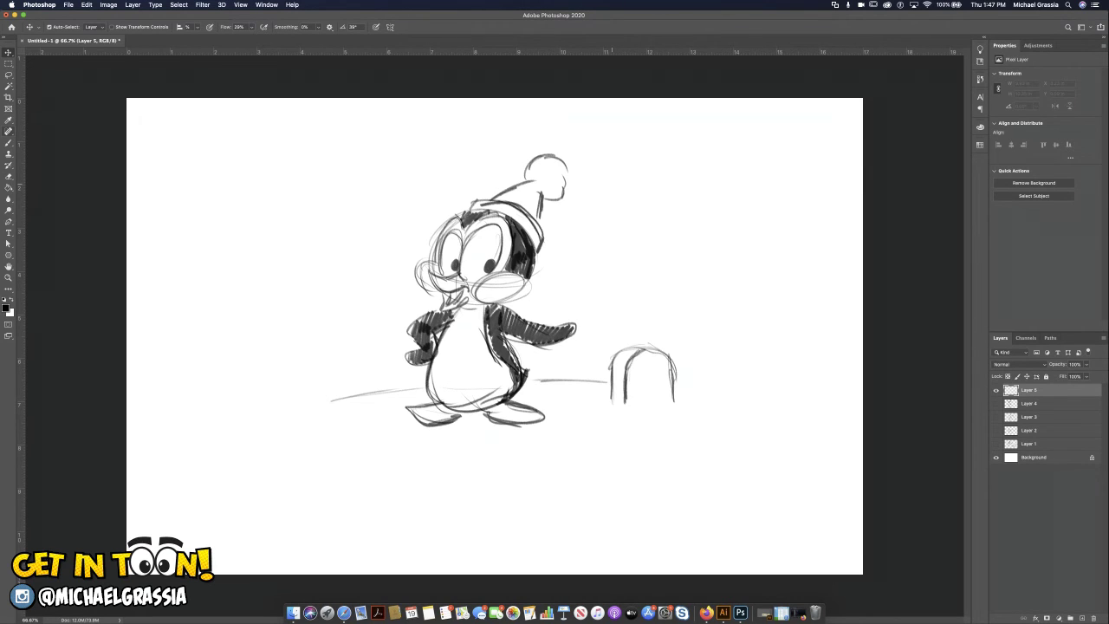
{"action": "left_click_drag", "start_coordinate": [611, 402], "coordinate": [627, 401]}
{"action": "left_click_drag", "start_coordinate": [611, 357], "coordinate": [610, 403]}
{"action": "mouse_move", "coordinate": [607, 402]}
{"action": "left_mouse_down"}
{"action": "mouse_move", "coordinate": [607, 365]}
{"action": "mouse_move", "coordinate": [636, 343]}
{"action": "left_mouse_up"}
{"action": "left_click_drag", "start_coordinate": [674, 402], "coordinate": [711, 391]}
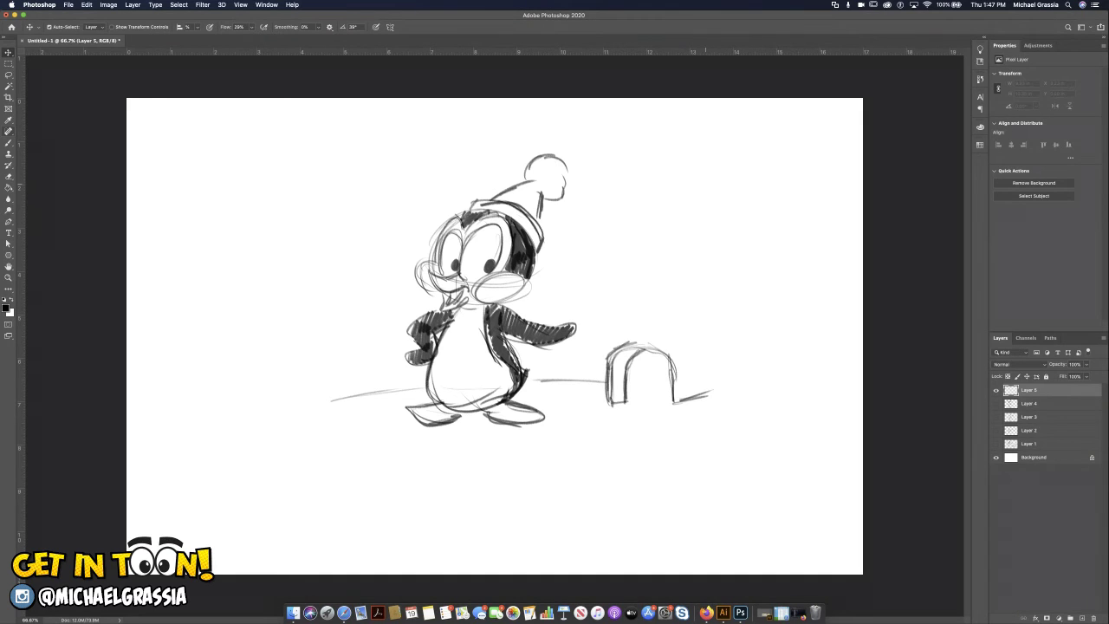
Sketch the igloo's large dome and curved base, joining the entrance tunnel to the dome
{"action": "mouse_move", "coordinate": [652, 337]}
{"action": "left_mouse_down"}
{"action": "mouse_move", "coordinate": [693, 366]}
{"action": "mouse_move", "coordinate": [710, 394]}
{"action": "mouse_move", "coordinate": [698, 338]}
{"action": "mouse_move", "coordinate": [635, 338]}
{"action": "mouse_move", "coordinate": [667, 253]}
{"action": "mouse_move", "coordinate": [641, 305]}
{"action": "mouse_move", "coordinate": [645, 286]}
{"action": "mouse_move", "coordinate": [743, 243]}
{"action": "left_mouse_up"}
{"action": "left_click_drag", "start_coordinate": [653, 287], "coordinate": [861, 278]}
{"action": "left_click_drag", "start_coordinate": [764, 250], "coordinate": [831, 327]}
{"action": "mouse_move", "coordinate": [625, 330]}
{"action": "left_mouse_down"}
{"action": "mouse_move", "coordinate": [785, 243]}
{"action": "mouse_move", "coordinate": [837, 299]}
{"action": "left_mouse_up"}
{"action": "left_click_drag", "start_coordinate": [799, 252], "coordinate": [828, 281]}
{"action": "mouse_move", "coordinate": [719, 399]}
{"action": "left_mouse_down"}
{"action": "mouse_move", "coordinate": [844, 390]}
{"action": "mouse_move", "coordinate": [837, 381]}
{"action": "left_mouse_up"}
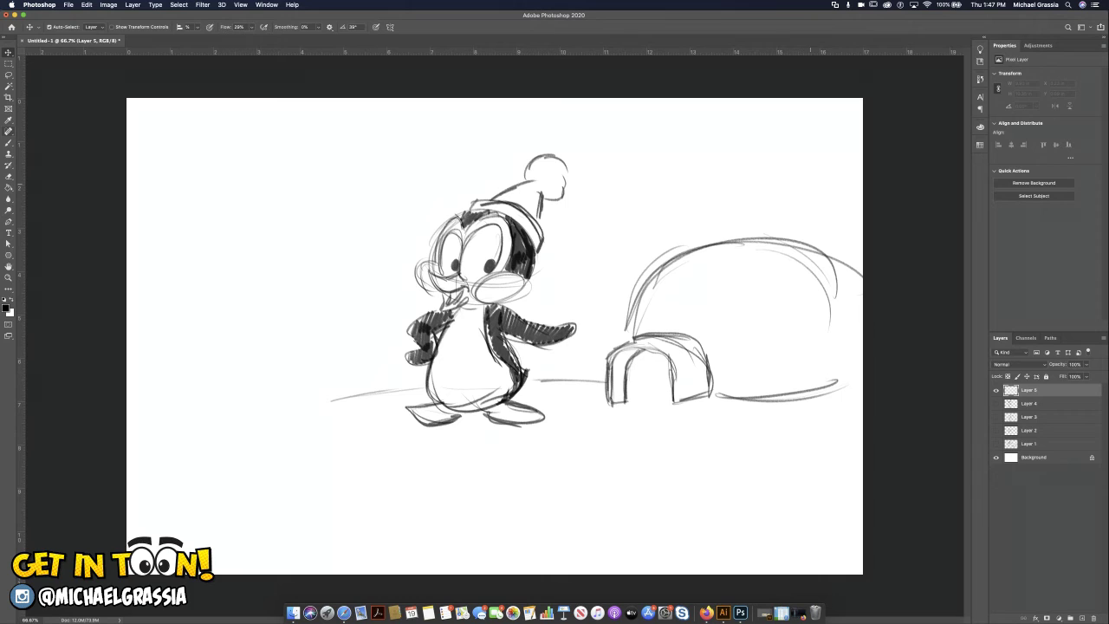
Add ice-block outlines to the side of the entrance tunnel and scattered across the igloo dome
{"action": "left_click_drag", "start_coordinate": [670, 367], "coordinate": [672, 405]}
{"action": "mouse_move", "coordinate": [655, 348]}
{"action": "left_mouse_down"}
{"action": "mouse_move", "coordinate": [669, 405]}
{"action": "mouse_move", "coordinate": [702, 371]}
{"action": "mouse_move", "coordinate": [717, 378]}
{"action": "mouse_move", "coordinate": [694, 365]}
{"action": "mouse_move", "coordinate": [700, 343]}
{"action": "left_mouse_up"}
{"action": "mouse_move", "coordinate": [684, 358]}
{"action": "left_mouse_down"}
{"action": "mouse_move", "coordinate": [706, 350]}
{"action": "mouse_move", "coordinate": [753, 380]}
{"action": "mouse_move", "coordinate": [753, 392]}
{"action": "mouse_move", "coordinate": [820, 373]}
{"action": "left_mouse_up"}
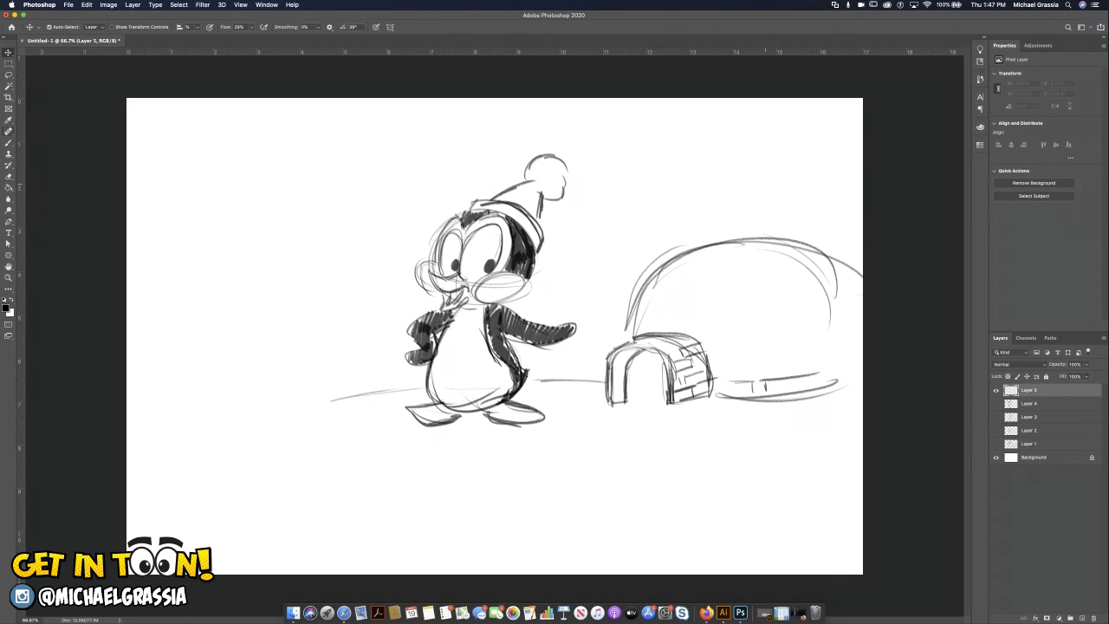
{"action": "mouse_move", "coordinate": [732, 360]}
{"action": "left_mouse_down"}
{"action": "mouse_move", "coordinate": [764, 384]}
{"action": "mouse_move", "coordinate": [757, 354]}
{"action": "mouse_move", "coordinate": [766, 368]}
{"action": "mouse_move", "coordinate": [783, 353]}
{"action": "mouse_move", "coordinate": [765, 347]}
{"action": "mouse_move", "coordinate": [817, 326]}
{"action": "left_mouse_up"}
{"action": "left_click_drag", "start_coordinate": [766, 354], "coordinate": [810, 344]}
{"action": "left_click_drag", "start_coordinate": [816, 326], "coordinate": [792, 368]}
{"action": "mouse_move", "coordinate": [787, 357]}
{"action": "left_mouse_down"}
{"action": "mouse_move", "coordinate": [834, 343]}
{"action": "mouse_move", "coordinate": [830, 363]}
{"action": "left_mouse_up"}
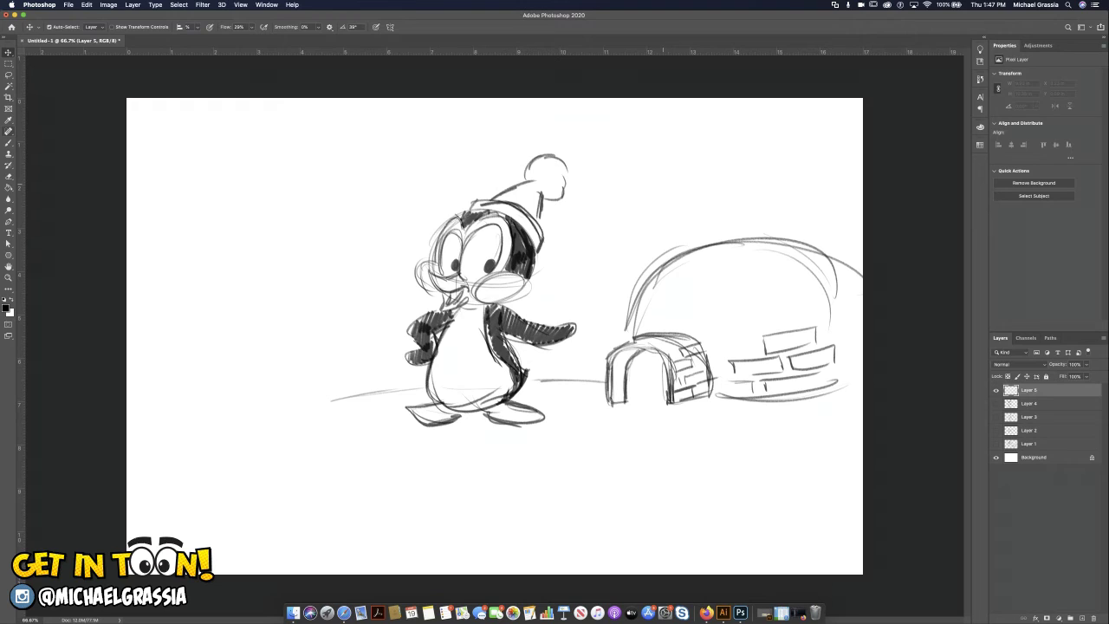
{"action": "left_click_drag", "start_coordinate": [640, 315], "coordinate": [720, 321]}
{"action": "mouse_move", "coordinate": [707, 258]}
{"action": "left_mouse_down"}
{"action": "mouse_move", "coordinate": [767, 255]}
{"action": "mouse_move", "coordinate": [776, 274]}
{"action": "mouse_move", "coordinate": [804, 269]}
{"action": "left_mouse_up"}
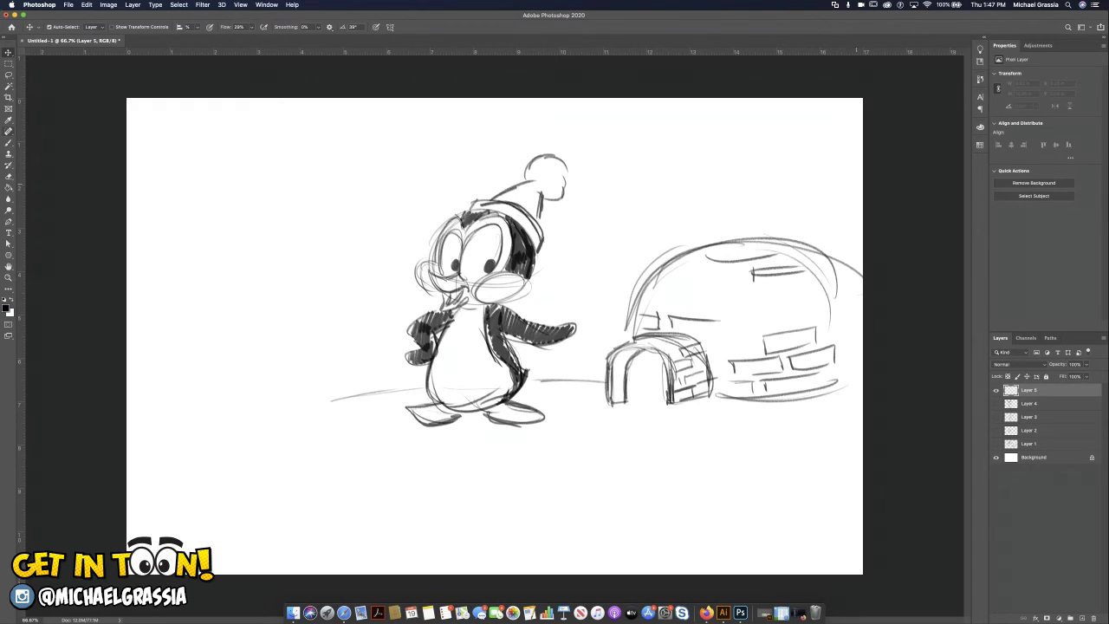
Shade the inside of the igloo's arched doorway with dark hatching
{"action": "left_click_drag", "start_coordinate": [649, 351], "coordinate": [635, 399]}
{"action": "left_click_drag", "start_coordinate": [619, 402], "coordinate": [639, 389]}
{"action": "left_click_drag", "start_coordinate": [640, 352], "coordinate": [629, 401]}
{"action": "mouse_move", "coordinate": [655, 352]}
{"action": "left_mouse_down"}
{"action": "mouse_move", "coordinate": [640, 370]}
{"action": "mouse_move", "coordinate": [641, 392]}
{"action": "left_mouse_up"}
{"action": "mouse_move", "coordinate": [663, 381]}
{"action": "left_mouse_down"}
{"action": "mouse_move", "coordinate": [642, 399]}
{"action": "mouse_move", "coordinate": [657, 395]}
{"action": "left_mouse_up"}
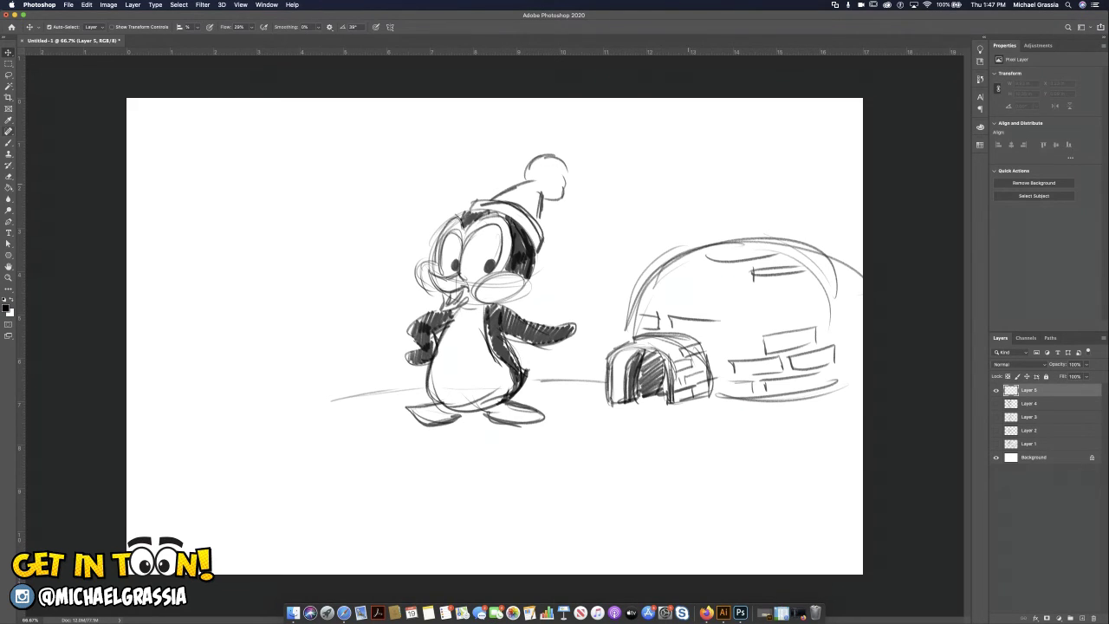
Sketch a winding snowy shoreline around and in front of the penguin, with ripple lines along its edge
{"action": "left_click_drag", "start_coordinate": [421, 378], "coordinate": [279, 400]}
{"action": "mouse_move", "coordinate": [376, 386]}
{"action": "left_mouse_down"}
{"action": "mouse_move", "coordinate": [298, 397]}
{"action": "mouse_move", "coordinate": [253, 423]}
{"action": "left_mouse_up"}
{"action": "left_click_drag", "start_coordinate": [329, 421], "coordinate": [293, 437]}
{"action": "left_click_drag", "start_coordinate": [360, 443], "coordinate": [600, 462]}
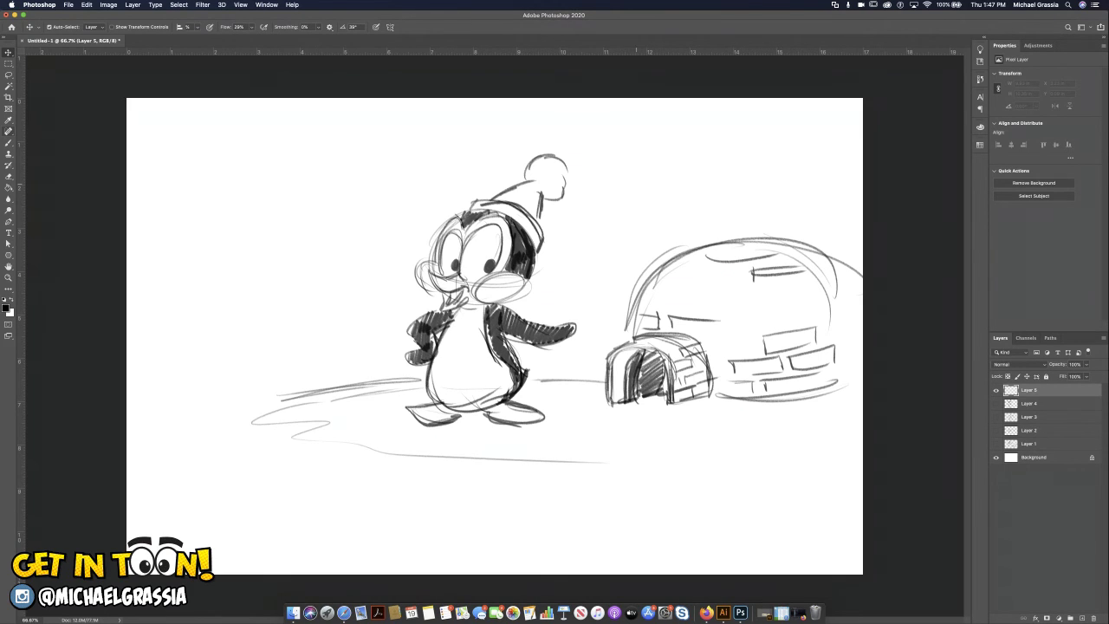
{"action": "mouse_move", "coordinate": [290, 440]}
{"action": "left_mouse_down"}
{"action": "mouse_move", "coordinate": [397, 478]}
{"action": "mouse_move", "coordinate": [587, 464]}
{"action": "left_mouse_up"}
{"action": "left_click_drag", "start_coordinate": [289, 444], "coordinate": [251, 438]}
{"action": "mouse_move", "coordinate": [513, 465]}
{"action": "left_mouse_down"}
{"action": "mouse_move", "coordinate": [628, 475]}
{"action": "mouse_move", "coordinate": [499, 527]}
{"action": "mouse_move", "coordinate": [504, 543]}
{"action": "mouse_move", "coordinate": [714, 550]}
{"action": "left_mouse_up"}
{"action": "left_click_drag", "start_coordinate": [274, 465], "coordinate": [373, 492]}
{"action": "left_click_drag", "start_coordinate": [265, 486], "coordinate": [336, 513]}
{"action": "mouse_move", "coordinate": [461, 548]}
{"action": "left_mouse_down"}
{"action": "mouse_move", "coordinate": [544, 558]}
{"action": "mouse_move", "coordinate": [435, 566]}
{"action": "left_mouse_up"}
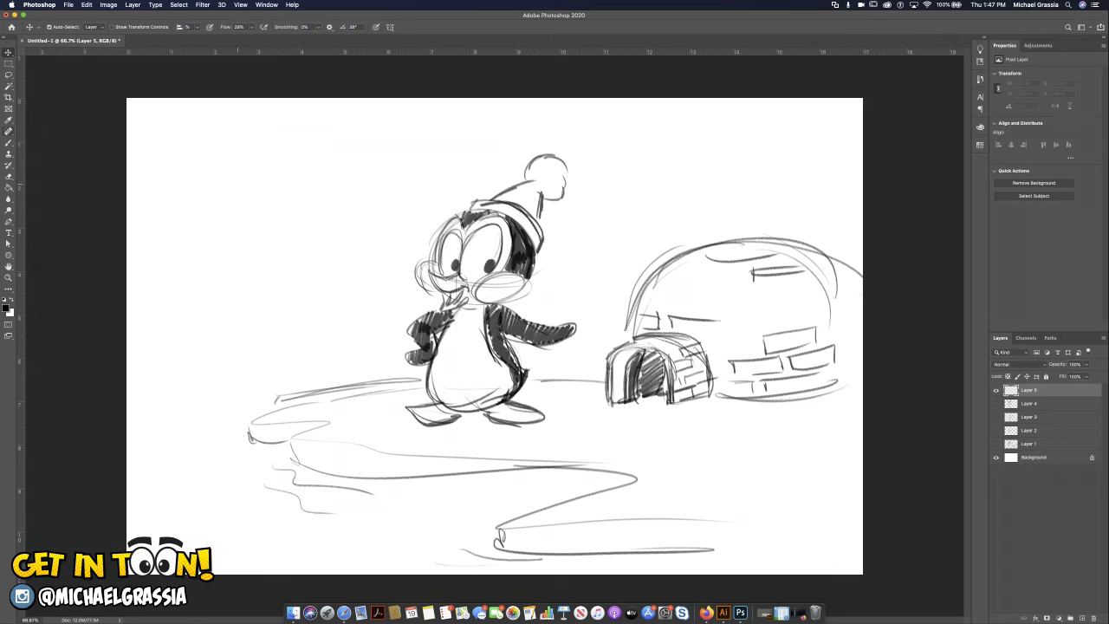
Sketch the background with a horizon line, pointed mountains behind the characters and light ripples on the water
{"action": "left_click_drag", "start_coordinate": [142, 344], "coordinate": [358, 330]}
{"action": "left_click_drag", "start_coordinate": [578, 322], "coordinate": [610, 318]}
{"action": "mouse_move", "coordinate": [129, 196]}
{"action": "left_mouse_down"}
{"action": "mouse_move", "coordinate": [185, 171]}
{"action": "mouse_move", "coordinate": [258, 251]}
{"action": "mouse_move", "coordinate": [317, 173]}
{"action": "mouse_move", "coordinate": [364, 269]}
{"action": "mouse_move", "coordinate": [441, 179]}
{"action": "mouse_move", "coordinate": [456, 203]}
{"action": "left_mouse_up"}
{"action": "mouse_move", "coordinate": [544, 272]}
{"action": "left_mouse_down"}
{"action": "mouse_move", "coordinate": [598, 302]}
{"action": "mouse_move", "coordinate": [656, 159]}
{"action": "mouse_move", "coordinate": [689, 210]}
{"action": "mouse_move", "coordinate": [844, 199]}
{"action": "left_mouse_up"}
{"action": "left_click_drag", "start_coordinate": [158, 365], "coordinate": [326, 352]}
{"action": "left_click_drag", "start_coordinate": [163, 423], "coordinate": [218, 440]}
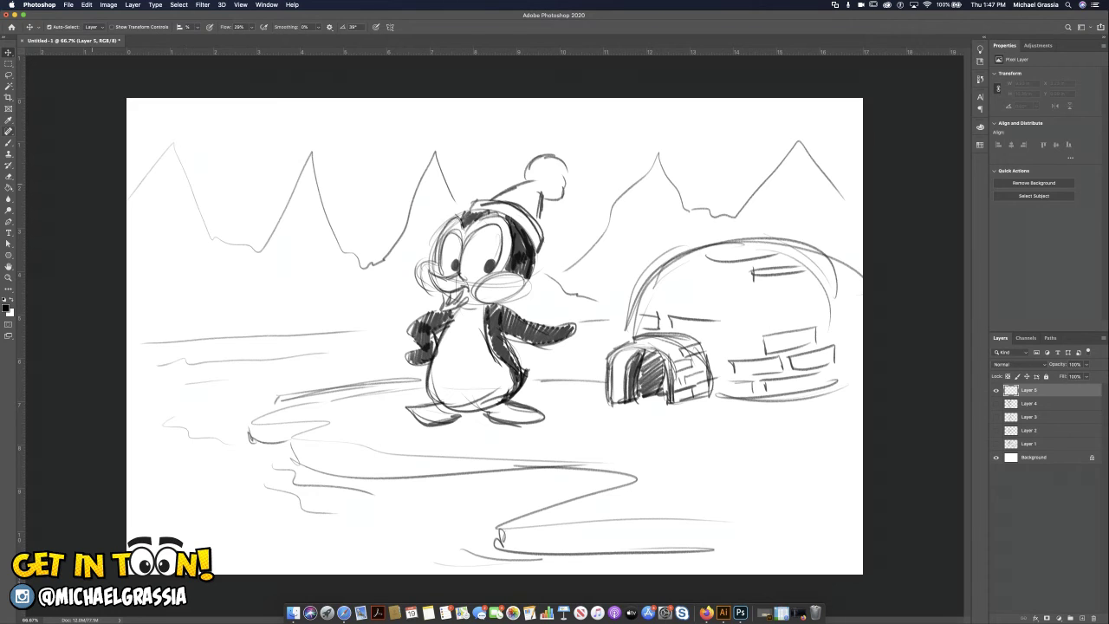
Hide the penguin scene, add a blank Layer 6 and brush a round head with a curved vertical guideline
{"action": "key", "text": "super+comma"}
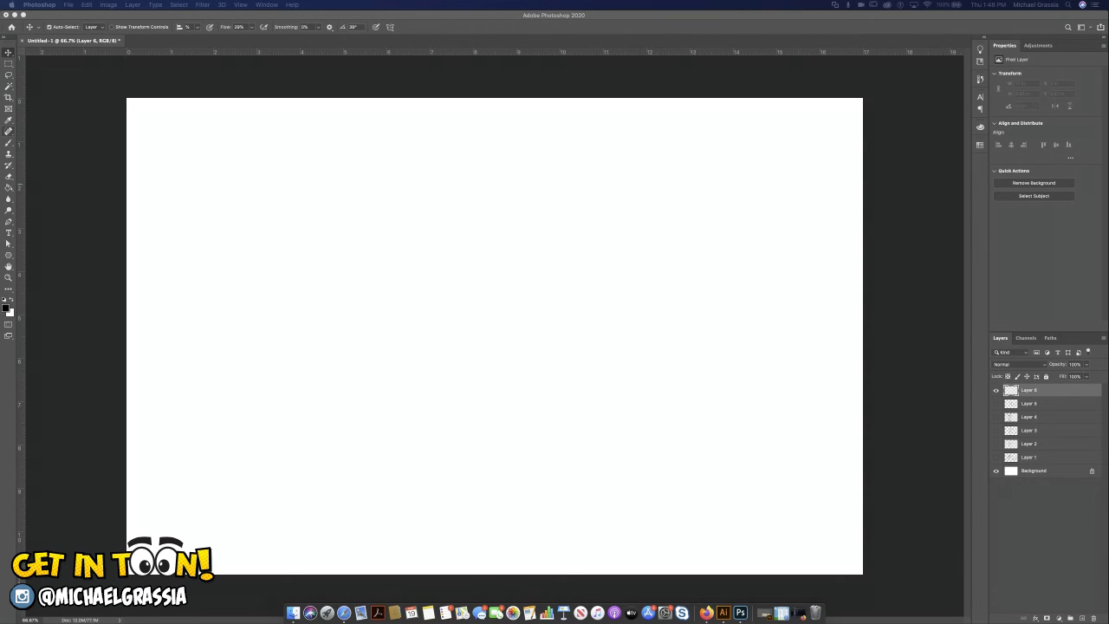
{"action": "key", "text": "b"}
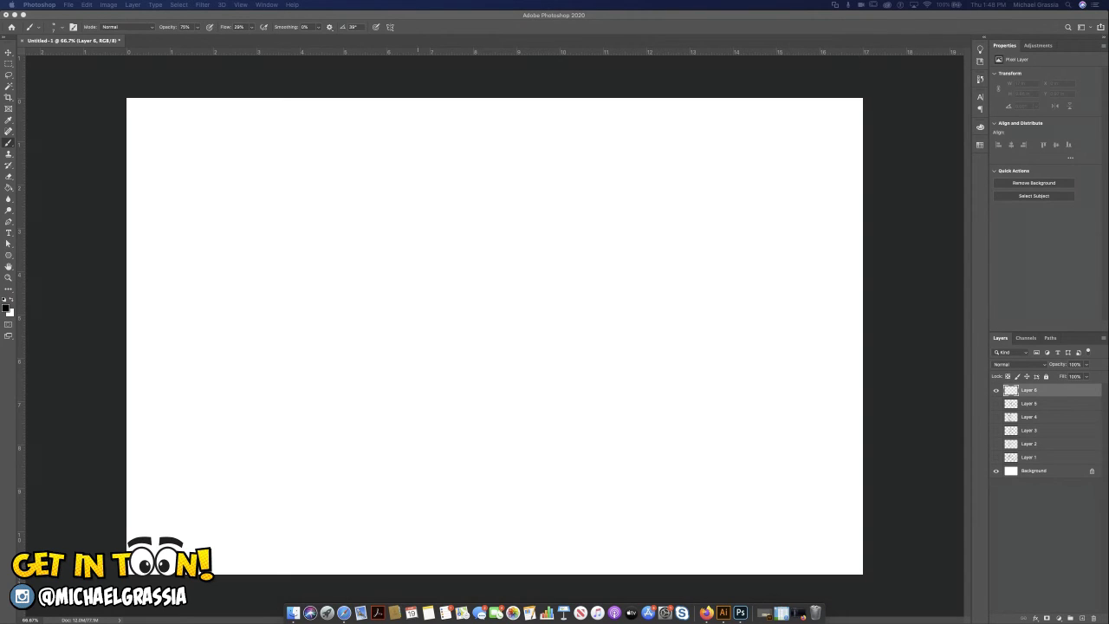
{"action": "mouse_move", "coordinate": [451, 212]}
{"action": "left_mouse_down"}
{"action": "mouse_move", "coordinate": [407, 253]}
{"action": "mouse_move", "coordinate": [465, 210]}
{"action": "mouse_move", "coordinate": [428, 214]}
{"action": "mouse_move", "coordinate": [486, 212]}
{"action": "left_mouse_up"}
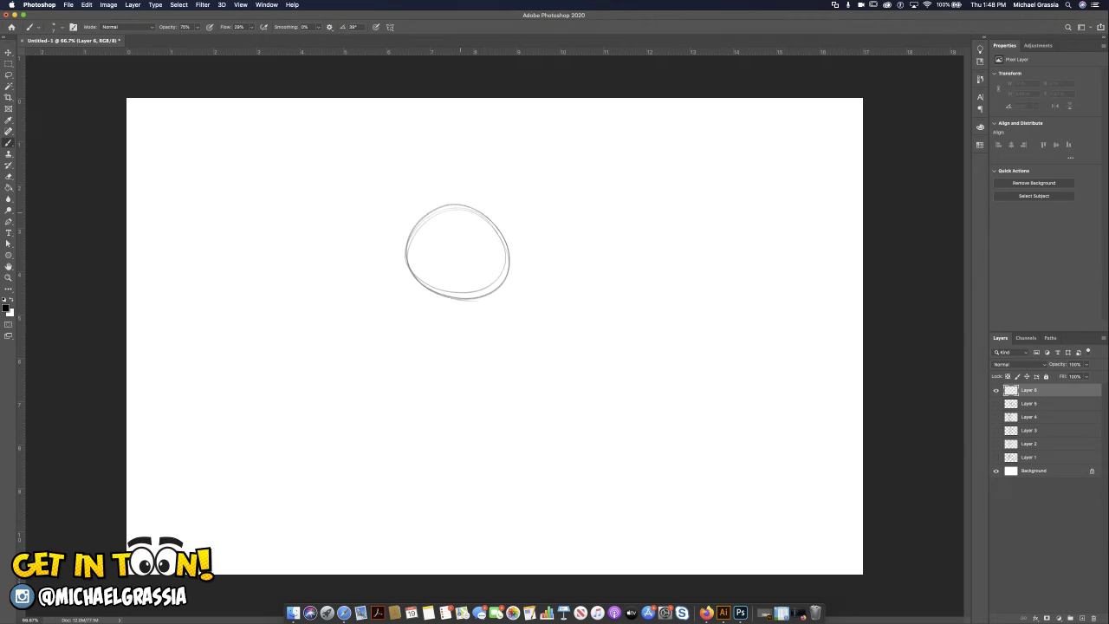
{"action": "left_click_drag", "start_coordinate": [448, 251], "coordinate": [447, 277]}
{"action": "left_click_drag", "start_coordinate": [449, 210], "coordinate": [444, 293]}
Draw a dark nose, a wide curved smile and broad cheeks around the lower half of the head
{"action": "mouse_move", "coordinate": [407, 259]}
{"action": "left_mouse_down"}
{"action": "mouse_move", "coordinate": [507, 270]}
{"action": "mouse_move", "coordinate": [489, 269]}
{"action": "left_mouse_up"}
{"action": "mouse_move", "coordinate": [403, 249]}
{"action": "left_mouse_down"}
{"action": "mouse_move", "coordinate": [425, 291]}
{"action": "mouse_move", "coordinate": [416, 282]}
{"action": "mouse_move", "coordinate": [477, 301]}
{"action": "mouse_move", "coordinate": [520, 246]}
{"action": "left_mouse_up"}
{"action": "mouse_move", "coordinate": [518, 244]}
{"action": "left_mouse_down"}
{"action": "mouse_move", "coordinate": [523, 267]}
{"action": "mouse_move", "coordinate": [485, 303]}
{"action": "mouse_move", "coordinate": [435, 303]}
{"action": "left_mouse_up"}
{"action": "mouse_move", "coordinate": [397, 270]}
{"action": "left_mouse_down"}
{"action": "mouse_move", "coordinate": [456, 303]}
{"action": "mouse_move", "coordinate": [486, 305]}
{"action": "mouse_move", "coordinate": [459, 301]}
{"action": "mouse_move", "coordinate": [465, 263]}
{"action": "mouse_move", "coordinate": [467, 276]}
{"action": "left_mouse_up"}
{"action": "mouse_move", "coordinate": [428, 272]}
{"action": "left_mouse_down"}
{"action": "mouse_move", "coordinate": [452, 267]}
{"action": "mouse_move", "coordinate": [464, 274]}
{"action": "mouse_move", "coordinate": [438, 276]}
{"action": "mouse_move", "coordinate": [464, 291]}
{"action": "mouse_move", "coordinate": [505, 272]}
{"action": "mouse_move", "coordinate": [431, 284]}
{"action": "mouse_move", "coordinate": [407, 262]}
{"action": "left_mouse_up"}
{"action": "left_click_drag", "start_coordinate": [499, 274], "coordinate": [510, 268]}
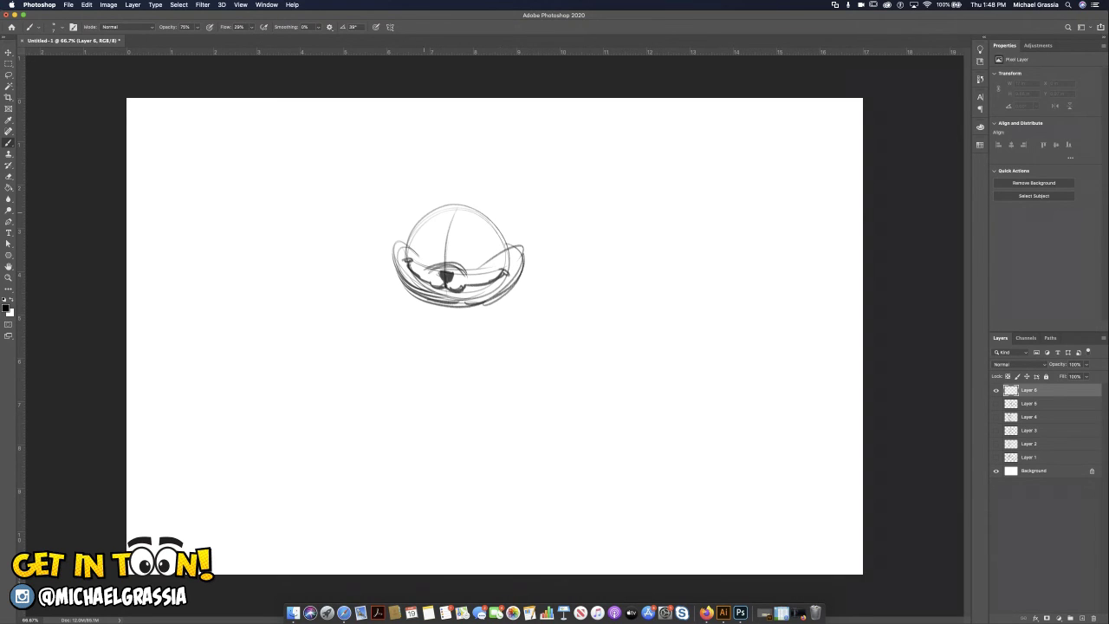
Add fur tufts to the cheeks and draw an open pointed jaw with teeth, tongue and a shaded mouth interior
{"action": "mouse_move", "coordinate": [405, 246]}
{"action": "left_mouse_down"}
{"action": "mouse_move", "coordinate": [392, 236]}
{"action": "mouse_move", "coordinate": [394, 269]}
{"action": "left_mouse_up"}
{"action": "mouse_move", "coordinate": [499, 257]}
{"action": "left_mouse_down"}
{"action": "mouse_move", "coordinate": [525, 242]}
{"action": "mouse_move", "coordinate": [524, 274]}
{"action": "left_mouse_up"}
{"action": "mouse_move", "coordinate": [411, 270]}
{"action": "left_mouse_down"}
{"action": "mouse_move", "coordinate": [433, 317]}
{"action": "mouse_move", "coordinate": [449, 323]}
{"action": "mouse_move", "coordinate": [486, 284]}
{"action": "mouse_move", "coordinate": [431, 328]}
{"action": "mouse_move", "coordinate": [452, 329]}
{"action": "mouse_move", "coordinate": [471, 304]}
{"action": "left_mouse_up"}
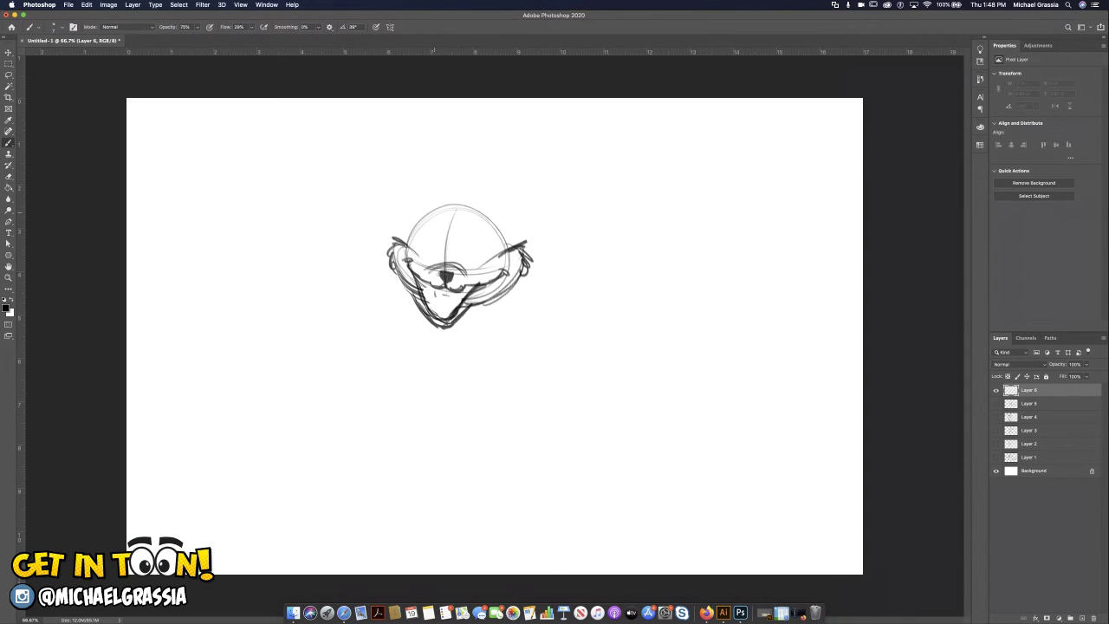
{"action": "left_click_drag", "start_coordinate": [435, 301], "coordinate": [454, 302]}
{"action": "mouse_move", "coordinate": [422, 283]}
{"action": "left_mouse_down"}
{"action": "mouse_move", "coordinate": [426, 308]}
{"action": "mouse_move", "coordinate": [430, 293]}
{"action": "mouse_move", "coordinate": [432, 303]}
{"action": "mouse_move", "coordinate": [468, 290]}
{"action": "left_mouse_up"}
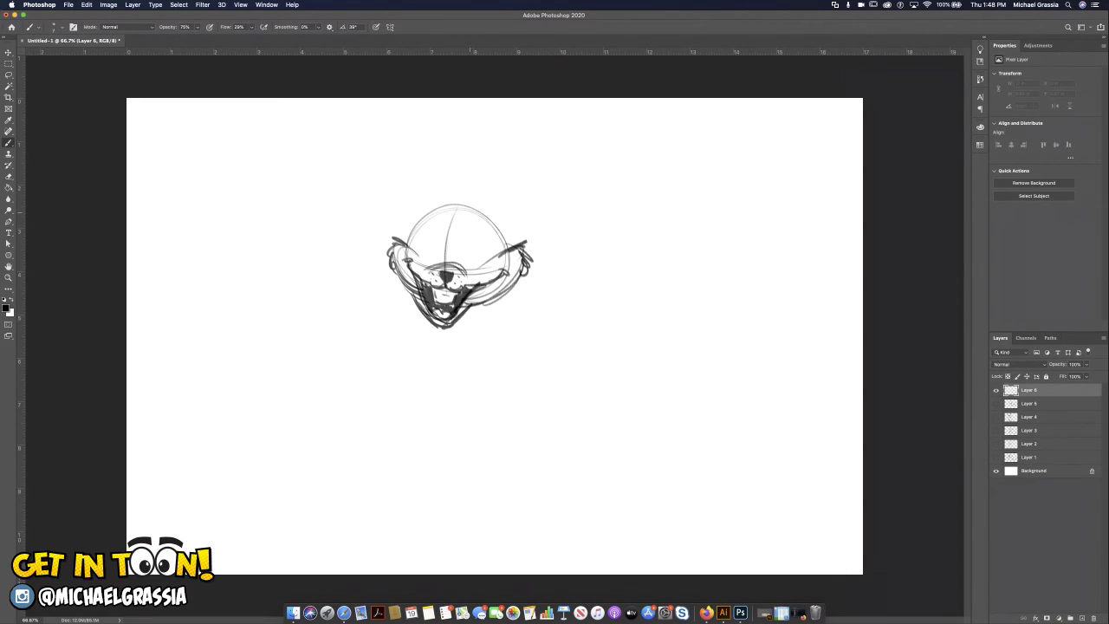
Draw dark sunglasses above the nose and add round ears and a hair tuft to the head
{"action": "mouse_move", "coordinate": [420, 243]}
{"action": "left_mouse_down"}
{"action": "mouse_move", "coordinate": [421, 265]}
{"action": "mouse_move", "coordinate": [460, 235]}
{"action": "mouse_move", "coordinate": [490, 244]}
{"action": "mouse_move", "coordinate": [481, 265]}
{"action": "mouse_move", "coordinate": [475, 241]}
{"action": "mouse_move", "coordinate": [442, 243]}
{"action": "mouse_move", "coordinate": [438, 263]}
{"action": "mouse_move", "coordinate": [423, 248]}
{"action": "mouse_move", "coordinate": [440, 263]}
{"action": "mouse_move", "coordinate": [481, 258]}
{"action": "mouse_move", "coordinate": [431, 234]}
{"action": "mouse_move", "coordinate": [418, 240]}
{"action": "mouse_move", "coordinate": [511, 245]}
{"action": "left_mouse_up"}
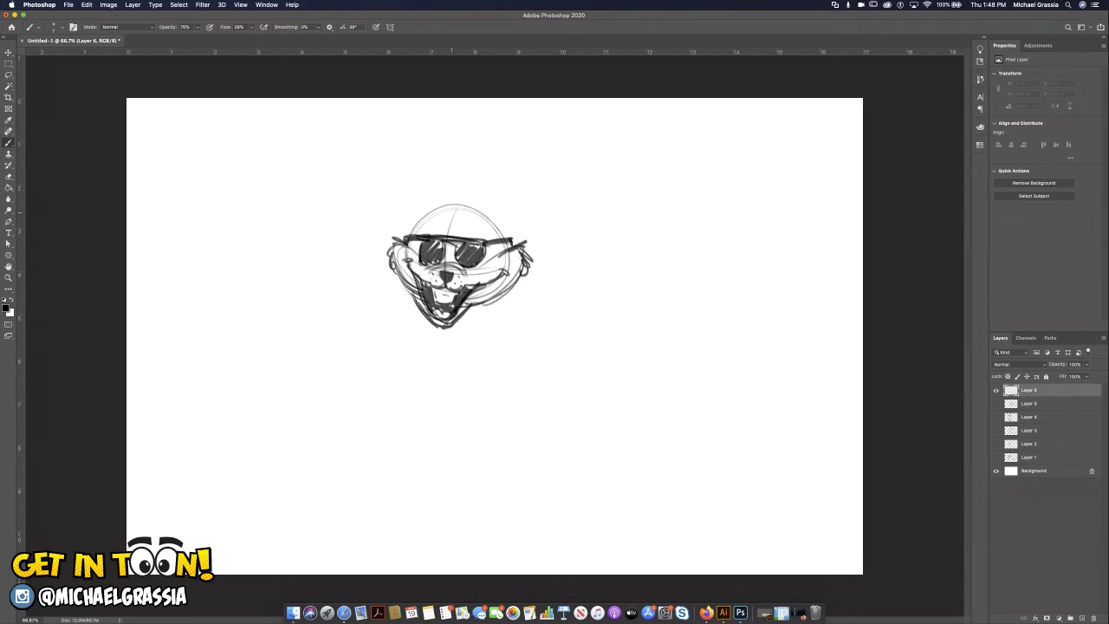
{"action": "mouse_move", "coordinate": [421, 234]}
{"action": "left_mouse_down"}
{"action": "mouse_move", "coordinate": [430, 206]}
{"action": "mouse_move", "coordinate": [496, 234]}
{"action": "left_mouse_up"}
{"action": "mouse_move", "coordinate": [428, 212]}
{"action": "left_mouse_down"}
{"action": "mouse_move", "coordinate": [414, 206]}
{"action": "mouse_move", "coordinate": [499, 199]}
{"action": "mouse_move", "coordinate": [500, 216]}
{"action": "mouse_move", "coordinate": [437, 206]}
{"action": "mouse_move", "coordinate": [435, 217]}
{"action": "mouse_move", "coordinate": [453, 222]}
{"action": "left_mouse_up"}
Strengthen the jaw and cheek fur lines, then undo the cheek on the bent-arm side and redraw it wider and furrier
{"action": "left_click_drag", "start_coordinate": [468, 307], "coordinate": [504, 298]}
{"action": "left_click_drag", "start_coordinate": [471, 307], "coordinate": [519, 270]}
{"action": "mouse_move", "coordinate": [407, 264]}
{"action": "left_mouse_down"}
{"action": "mouse_move", "coordinate": [398, 293]}
{"action": "mouse_move", "coordinate": [410, 295]}
{"action": "left_mouse_up"}
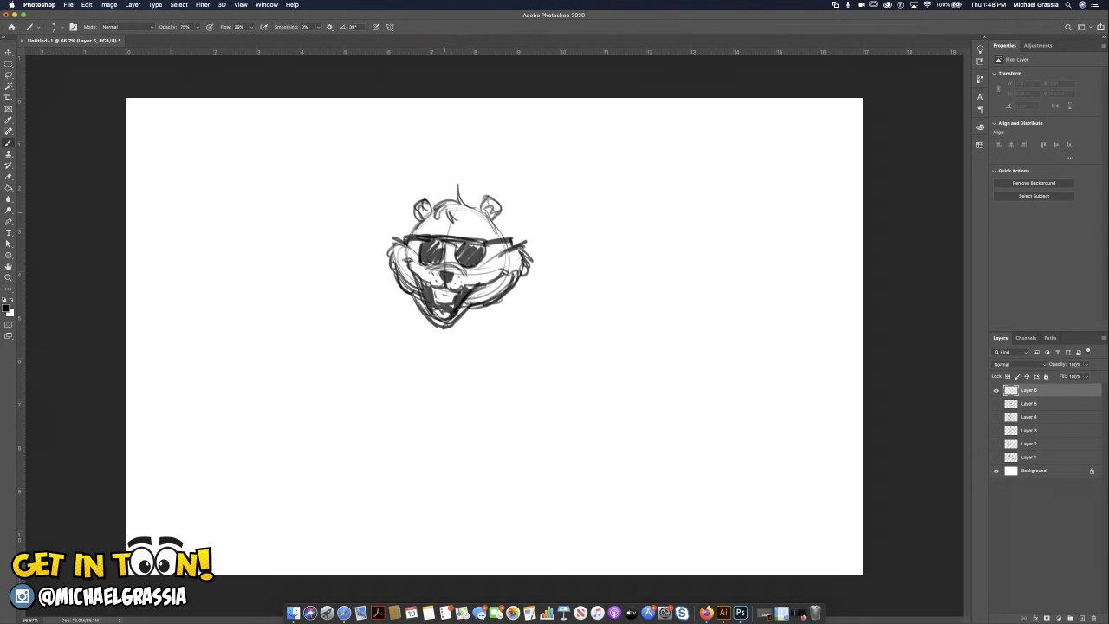
{"action": "mouse_move", "coordinate": [485, 265]}
{"action": "left_mouse_down"}
{"action": "mouse_move", "coordinate": [528, 241]}
{"action": "mouse_move", "coordinate": [517, 277]}
{"action": "left_mouse_up"}
{"action": "key", "text": "super+z"}
{"action": "key", "text": "super+z"}
{"action": "key", "text": "super+z"}
{"action": "key", "text": "super+z"}
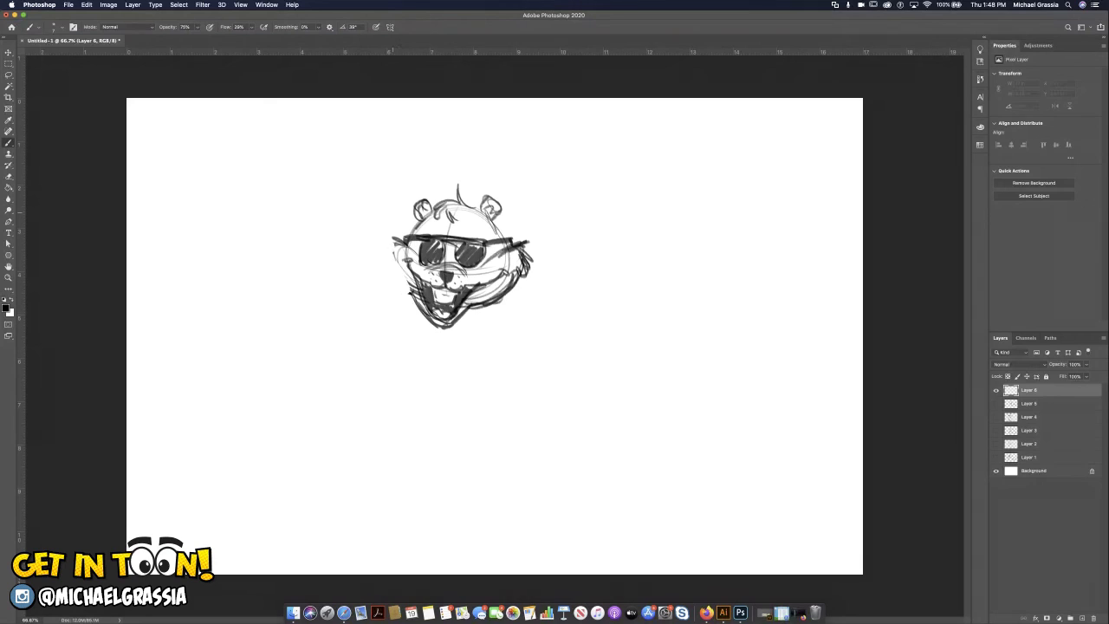
{"action": "mouse_move", "coordinate": [400, 239]}
{"action": "left_mouse_down"}
{"action": "mouse_move", "coordinate": [376, 257]}
{"action": "mouse_move", "coordinate": [392, 295]}
{"action": "left_mouse_up"}
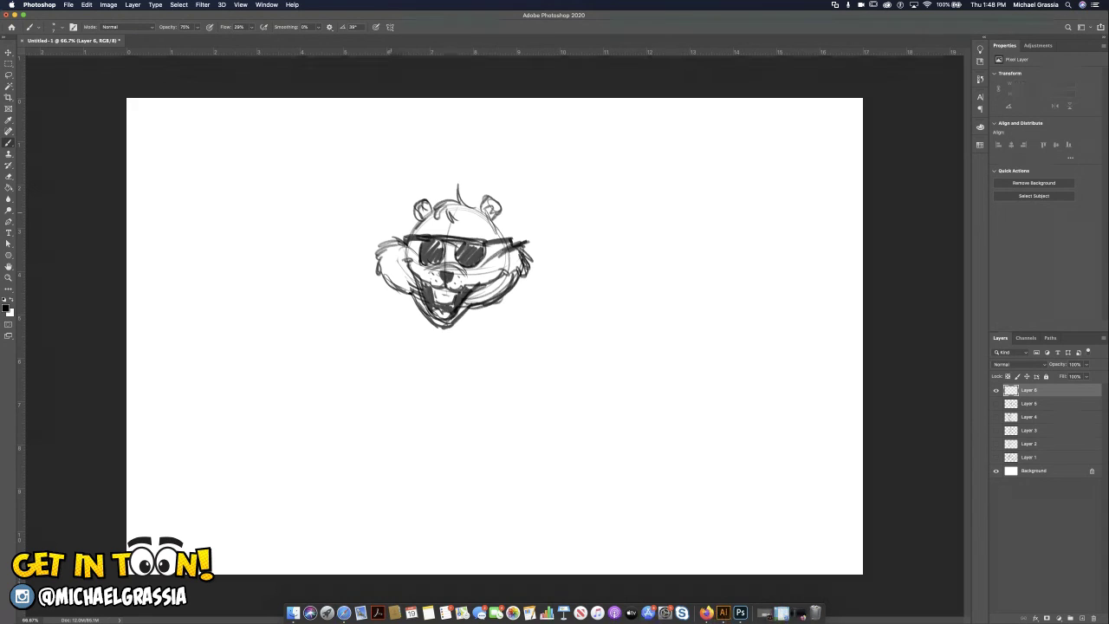
Sketch a curved, leaning torso from the neck down to rounded hips
{"action": "right_click", "coordinate": [419, 355]}
{"action": "left_click", "coordinate": [429, 212]}
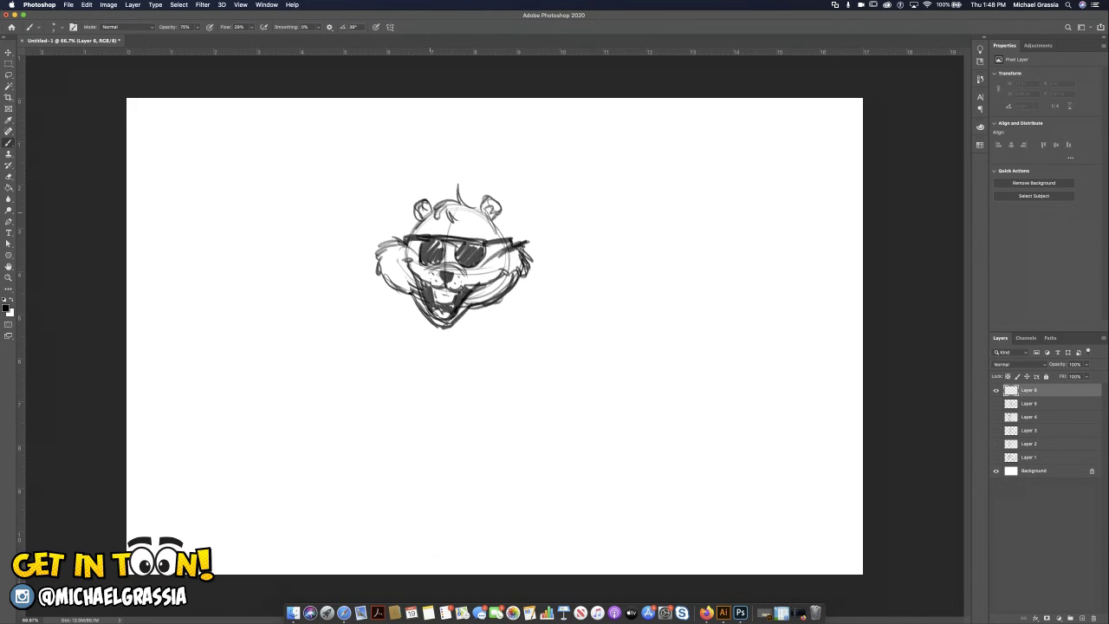
{"action": "mouse_move", "coordinate": [474, 312]}
{"action": "left_mouse_down"}
{"action": "mouse_move", "coordinate": [466, 351]}
{"action": "mouse_move", "coordinate": [436, 384]}
{"action": "left_mouse_up"}
{"action": "mouse_move", "coordinate": [397, 342]}
{"action": "left_mouse_down"}
{"action": "mouse_move", "coordinate": [409, 300]}
{"action": "mouse_move", "coordinate": [390, 345]}
{"action": "mouse_move", "coordinate": [352, 358]}
{"action": "mouse_move", "coordinate": [372, 418]}
{"action": "mouse_move", "coordinate": [394, 421]}
{"action": "left_mouse_up"}
{"action": "mouse_move", "coordinate": [350, 369]}
{"action": "left_mouse_down"}
{"action": "mouse_move", "coordinate": [407, 417]}
{"action": "mouse_move", "coordinate": [433, 395]}
{"action": "left_mouse_up"}
{"action": "mouse_move", "coordinate": [341, 403]}
{"action": "left_mouse_down"}
{"action": "mouse_move", "coordinate": [432, 411]}
{"action": "mouse_move", "coordinate": [442, 398]}
{"action": "left_mouse_up"}
{"action": "left_click_drag", "start_coordinate": [362, 424], "coordinate": [457, 351]}
{"action": "left_click_drag", "start_coordinate": [409, 424], "coordinate": [456, 343]}
{"action": "mouse_move", "coordinate": [411, 423]}
{"action": "left_mouse_down"}
{"action": "mouse_move", "coordinate": [464, 347]}
{"action": "mouse_move", "coordinate": [452, 381]}
{"action": "left_mouse_up"}
{"action": "left_click_drag", "start_coordinate": [475, 308], "coordinate": [418, 419]}
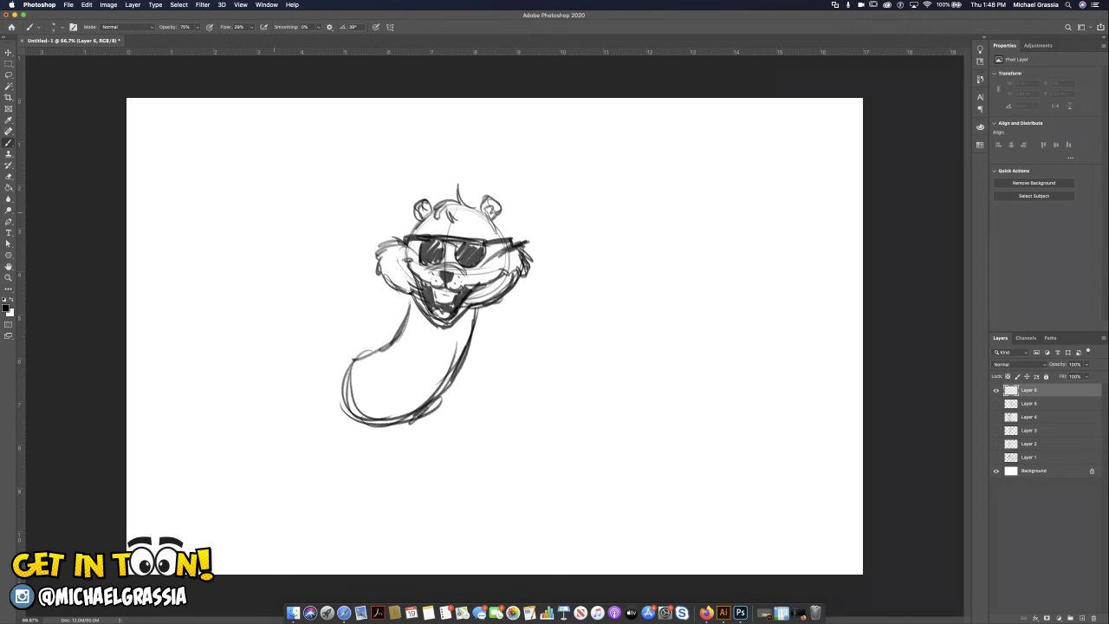
Draw a tilted beret over one ear and a ribbed turtleneck collar under the jaw
{"action": "mouse_move", "coordinate": [458, 189]}
{"action": "left_mouse_down"}
{"action": "mouse_move", "coordinate": [475, 210]}
{"action": "mouse_move", "coordinate": [501, 201]}
{"action": "mouse_move", "coordinate": [499, 216]}
{"action": "mouse_move", "coordinate": [490, 213]}
{"action": "left_mouse_up"}
{"action": "left_click_drag", "start_coordinate": [446, 200], "coordinate": [495, 229]}
{"action": "mouse_move", "coordinate": [454, 197]}
{"action": "left_mouse_down"}
{"action": "mouse_move", "coordinate": [503, 229]}
{"action": "mouse_move", "coordinate": [435, 186]}
{"action": "mouse_move", "coordinate": [443, 171]}
{"action": "mouse_move", "coordinate": [510, 216]}
{"action": "mouse_move", "coordinate": [508, 231]}
{"action": "mouse_move", "coordinate": [498, 204]}
{"action": "left_mouse_up"}
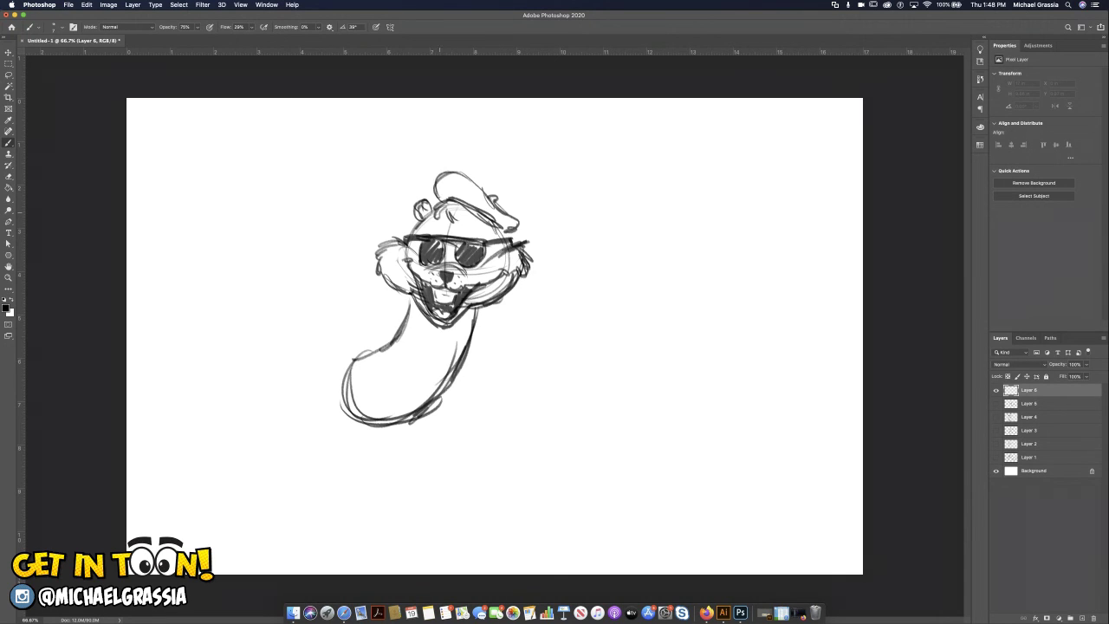
{"action": "mouse_move", "coordinate": [403, 294]}
{"action": "left_mouse_down"}
{"action": "mouse_move", "coordinate": [428, 322]}
{"action": "mouse_move", "coordinate": [464, 331]}
{"action": "mouse_move", "coordinate": [482, 315]}
{"action": "left_mouse_up"}
{"action": "left_click_drag", "start_coordinate": [413, 296], "coordinate": [418, 316]}
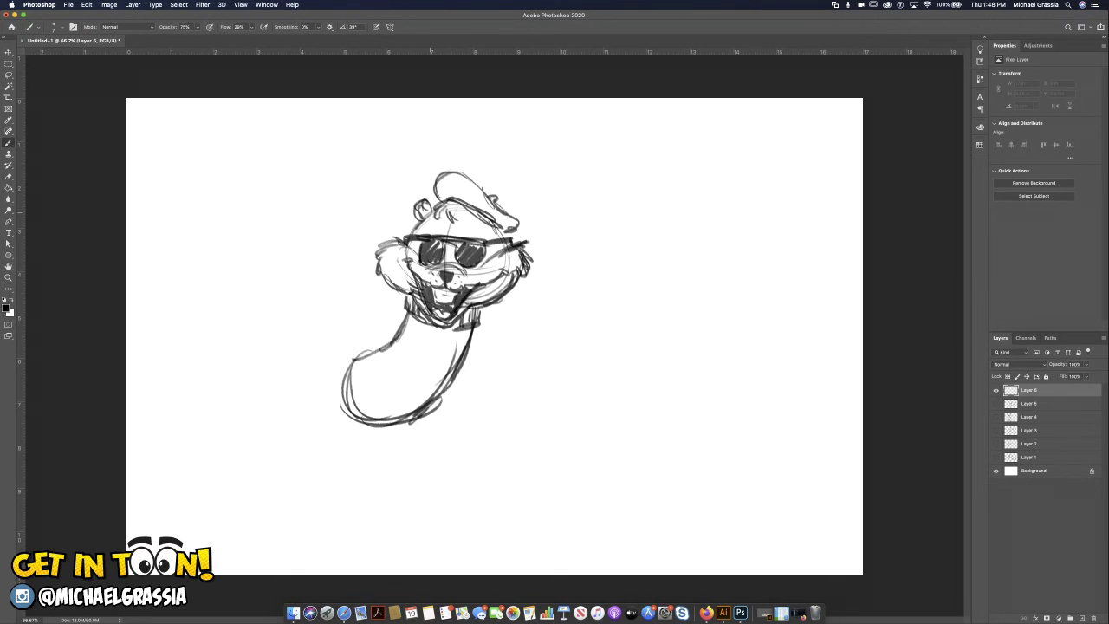
Draw a ribbed sweater hem around the hips and the rear leg with its flat foot
{"action": "mouse_move", "coordinate": [364, 345]}
{"action": "left_mouse_down"}
{"action": "mouse_move", "coordinate": [435, 413]}
{"action": "mouse_move", "coordinate": [421, 416]}
{"action": "mouse_move", "coordinate": [352, 361]}
{"action": "mouse_move", "coordinate": [369, 348]}
{"action": "mouse_move", "coordinate": [413, 403]}
{"action": "mouse_move", "coordinate": [439, 397]}
{"action": "mouse_move", "coordinate": [424, 417]}
{"action": "mouse_move", "coordinate": [369, 372]}
{"action": "mouse_move", "coordinate": [400, 414]}
{"action": "left_mouse_up"}
{"action": "left_click_drag", "start_coordinate": [393, 402], "coordinate": [426, 419]}
{"action": "left_click_drag", "start_coordinate": [352, 362], "coordinate": [326, 424]}
{"action": "mouse_move", "coordinate": [331, 382]}
{"action": "left_mouse_down"}
{"action": "mouse_move", "coordinate": [323, 428]}
{"action": "mouse_move", "coordinate": [345, 433]}
{"action": "mouse_move", "coordinate": [302, 453]}
{"action": "mouse_move", "coordinate": [336, 451]}
{"action": "left_mouse_up"}
{"action": "mouse_move", "coordinate": [345, 440]}
{"action": "left_mouse_down"}
{"action": "mouse_move", "coordinate": [343, 451]}
{"action": "mouse_move", "coordinate": [299, 445]}
{"action": "left_mouse_up"}
{"action": "left_click_drag", "start_coordinate": [300, 445], "coordinate": [330, 438]}
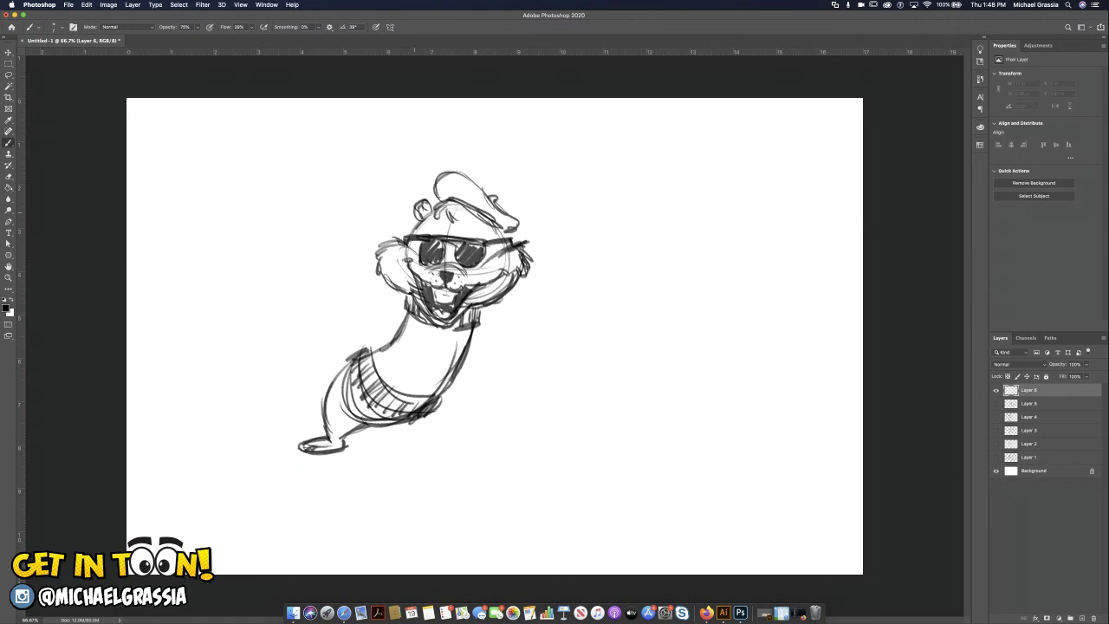
Draw the front leg stretched forward from the hips with a raised-toe foot
{"action": "left_click_drag", "start_coordinate": [424, 416], "coordinate": [451, 441]}
{"action": "left_click_drag", "start_coordinate": [428, 414], "coordinate": [460, 433]}
{"action": "left_click_drag", "start_coordinate": [431, 422], "coordinate": [468, 436]}
{"action": "mouse_move", "coordinate": [414, 425]}
{"action": "left_mouse_down"}
{"action": "mouse_move", "coordinate": [397, 430]}
{"action": "mouse_move", "coordinate": [457, 440]}
{"action": "mouse_move", "coordinate": [494, 416]}
{"action": "mouse_move", "coordinate": [463, 440]}
{"action": "mouse_move", "coordinate": [499, 435]}
{"action": "mouse_move", "coordinate": [504, 422]}
{"action": "left_mouse_up"}
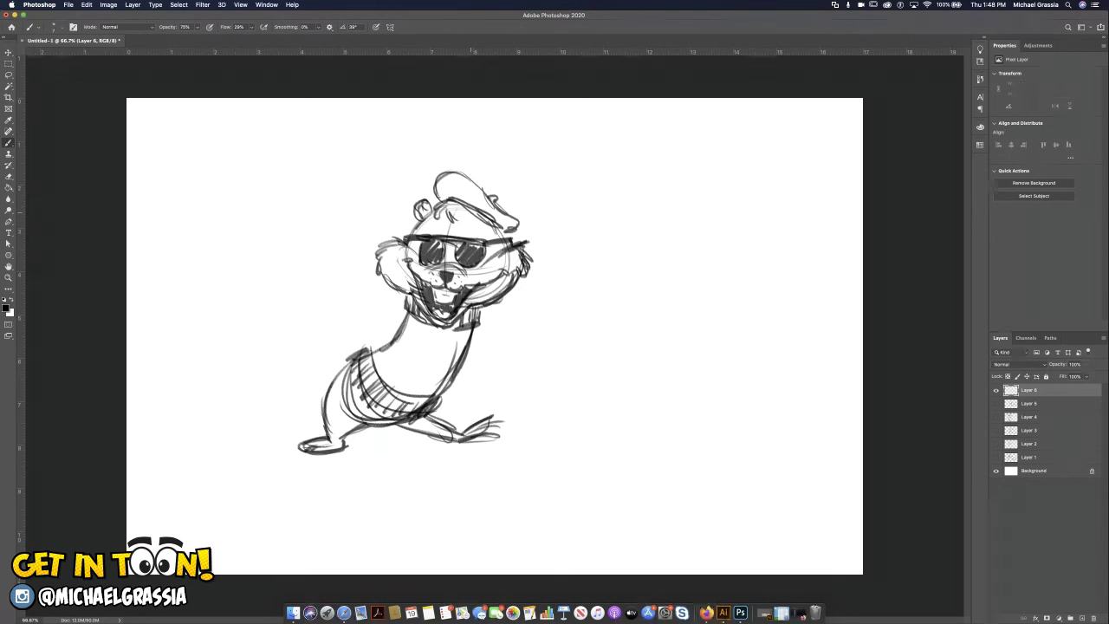
Draw a sleeved arm extending backward from the shoulder with a ribbed cuff at the wrist
{"action": "left_click_drag", "start_coordinate": [407, 308], "coordinate": [329, 314]}
{"action": "mouse_move", "coordinate": [394, 329]}
{"action": "left_mouse_down"}
{"action": "mouse_move", "coordinate": [319, 336]}
{"action": "mouse_move", "coordinate": [396, 335]}
{"action": "mouse_move", "coordinate": [367, 340]}
{"action": "mouse_move", "coordinate": [329, 315]}
{"action": "mouse_move", "coordinate": [343, 305]}
{"action": "mouse_move", "coordinate": [316, 340]}
{"action": "mouse_move", "coordinate": [339, 312]}
{"action": "left_mouse_up"}
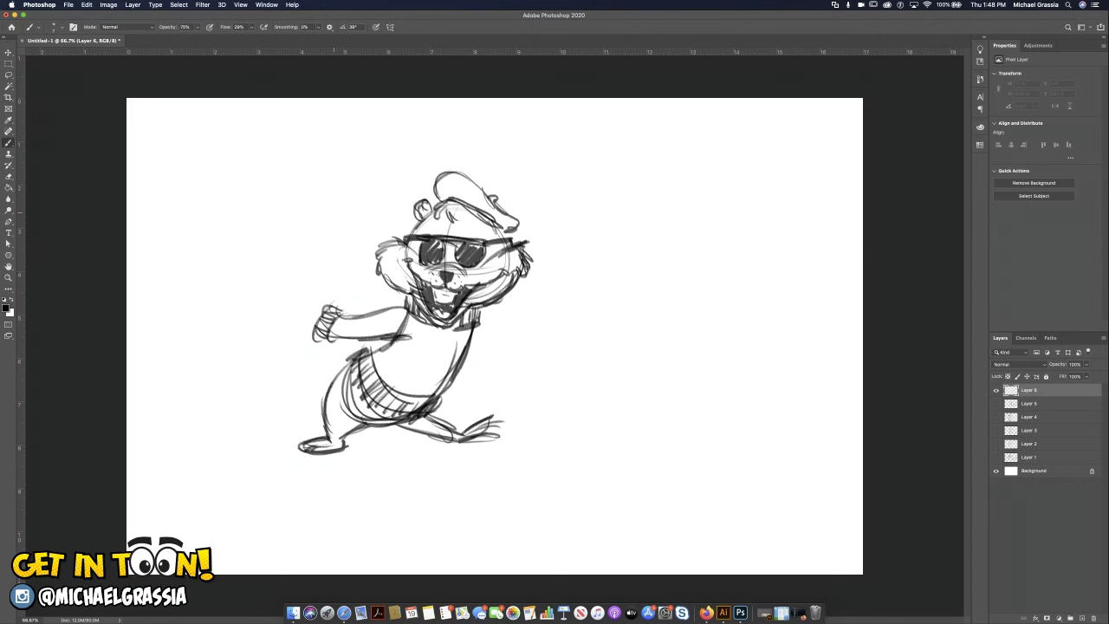
Draw a spread-fingered hand on the backward arm and a short forward arm with a ribbed cuff
{"action": "mouse_move", "coordinate": [328, 296]}
{"action": "left_mouse_down"}
{"action": "mouse_move", "coordinate": [298, 286]}
{"action": "mouse_move", "coordinate": [317, 304]}
{"action": "mouse_move", "coordinate": [303, 263]}
{"action": "mouse_move", "coordinate": [304, 302]}
{"action": "mouse_move", "coordinate": [271, 317]}
{"action": "mouse_move", "coordinate": [314, 315]}
{"action": "left_mouse_up"}
{"action": "mouse_move", "coordinate": [474, 330]}
{"action": "left_mouse_down"}
{"action": "mouse_move", "coordinate": [513, 341]}
{"action": "mouse_move", "coordinate": [501, 355]}
{"action": "mouse_move", "coordinate": [523, 362]}
{"action": "left_mouse_up"}
{"action": "left_click_drag", "start_coordinate": [486, 335], "coordinate": [528, 343]}
{"action": "left_click_drag", "start_coordinate": [510, 340], "coordinate": [511, 365]}
{"action": "mouse_move", "coordinate": [506, 338]}
{"action": "left_mouse_down"}
{"action": "mouse_move", "coordinate": [515, 357]}
{"action": "mouse_move", "coordinate": [528, 340]}
{"action": "left_mouse_up"}
{"action": "mouse_move", "coordinate": [525, 341]}
{"action": "left_mouse_down"}
{"action": "mouse_move", "coordinate": [528, 363]}
{"action": "mouse_move", "coordinate": [533, 352]}
{"action": "left_mouse_up"}
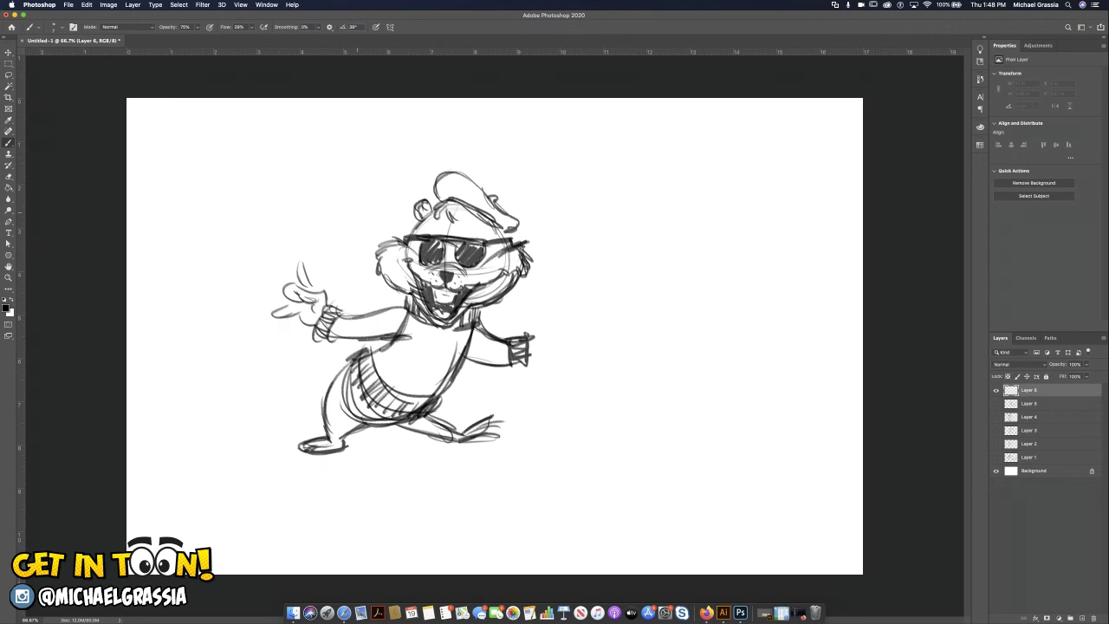
Draw a large flat beaver tail extending behind the hips, with contour lines along its surface
{"action": "mouse_move", "coordinate": [350, 369]}
{"action": "left_mouse_down"}
{"action": "mouse_move", "coordinate": [336, 362]}
{"action": "mouse_move", "coordinate": [224, 400]}
{"action": "mouse_move", "coordinate": [317, 411]}
{"action": "left_mouse_up"}
{"action": "mouse_move", "coordinate": [250, 417]}
{"action": "left_mouse_down"}
{"action": "mouse_move", "coordinate": [322, 392]}
{"action": "mouse_move", "coordinate": [284, 411]}
{"action": "mouse_move", "coordinate": [232, 362]}
{"action": "mouse_move", "coordinate": [348, 367]}
{"action": "left_mouse_up"}
{"action": "mouse_move", "coordinate": [234, 374]}
{"action": "left_mouse_down"}
{"action": "mouse_move", "coordinate": [265, 420]}
{"action": "mouse_move", "coordinate": [326, 387]}
{"action": "left_mouse_up"}
{"action": "left_click_drag", "start_coordinate": [234, 402], "coordinate": [328, 384]}
{"action": "mouse_move", "coordinate": [322, 379]}
{"action": "left_mouse_down"}
{"action": "mouse_move", "coordinate": [269, 382]}
{"action": "mouse_move", "coordinate": [300, 371]}
{"action": "left_mouse_up"}
{"action": "left_click_drag", "start_coordinate": [251, 372], "coordinate": [299, 367]}
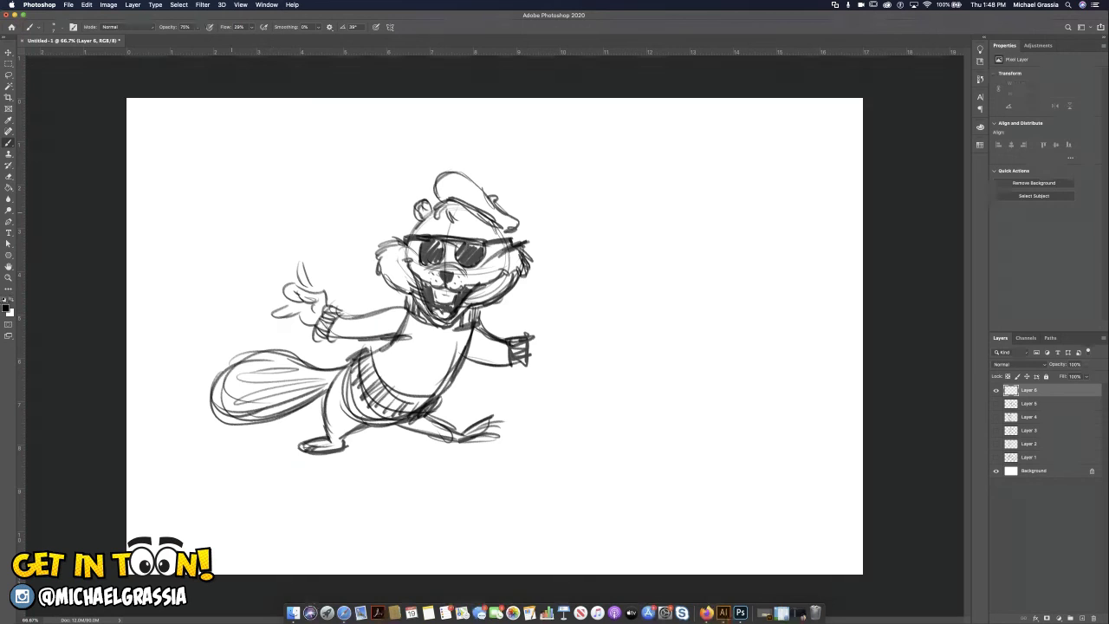
Draw the forward hand gripping a curved saxophone with a mouthpiece, keys and a shaded flared bell
{"action": "mouse_move", "coordinate": [529, 336]}
{"action": "left_mouse_down"}
{"action": "mouse_move", "coordinate": [542, 319]}
{"action": "mouse_move", "coordinate": [537, 341]}
{"action": "mouse_move", "coordinate": [569, 324]}
{"action": "mouse_move", "coordinate": [567, 343]}
{"action": "left_mouse_up"}
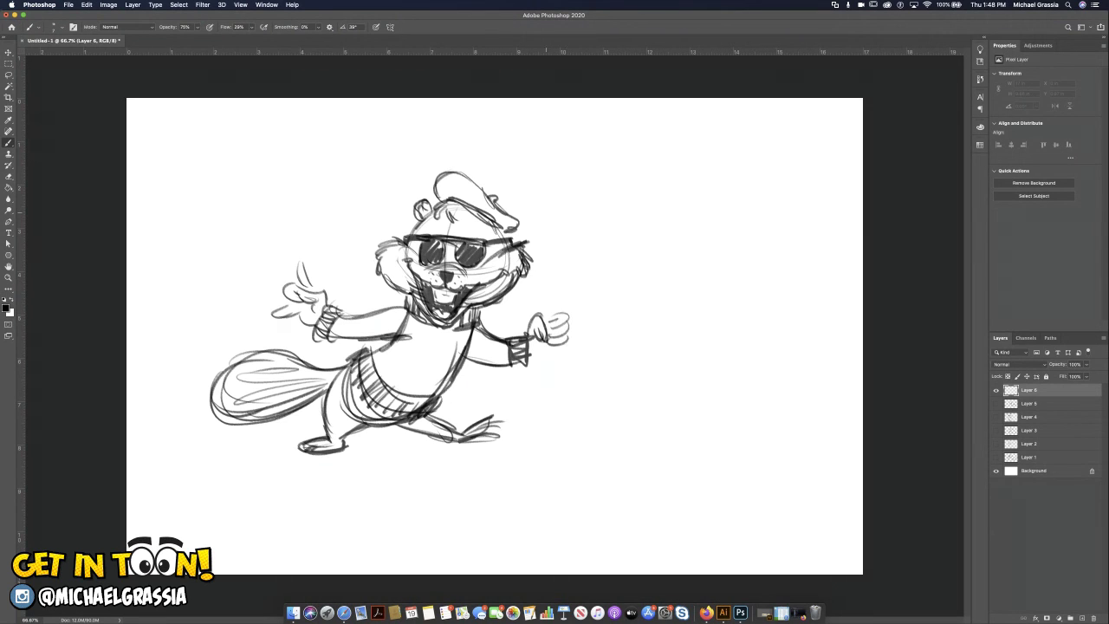
{"action": "mouse_move", "coordinate": [548, 296]}
{"action": "left_mouse_down"}
{"action": "mouse_move", "coordinate": [552, 308]}
{"action": "mouse_move", "coordinate": [512, 299]}
{"action": "mouse_move", "coordinate": [545, 323]}
{"action": "mouse_move", "coordinate": [553, 384]}
{"action": "mouse_move", "coordinate": [546, 359]}
{"action": "mouse_move", "coordinate": [586, 378]}
{"action": "mouse_move", "coordinate": [561, 403]}
{"action": "mouse_move", "coordinate": [572, 414]}
{"action": "mouse_move", "coordinate": [607, 397]}
{"action": "mouse_move", "coordinate": [584, 372]}
{"action": "mouse_move", "coordinate": [622, 383]}
{"action": "mouse_move", "coordinate": [587, 359]}
{"action": "mouse_move", "coordinate": [584, 374]}
{"action": "mouse_move", "coordinate": [607, 358]}
{"action": "left_mouse_up"}
{"action": "mouse_move", "coordinate": [607, 396]}
{"action": "left_mouse_down"}
{"action": "mouse_move", "coordinate": [633, 386]}
{"action": "mouse_move", "coordinate": [594, 354]}
{"action": "mouse_move", "coordinate": [622, 376]}
{"action": "left_mouse_up"}
{"action": "left_click_drag", "start_coordinate": [620, 397], "coordinate": [585, 419]}
{"action": "left_click_drag", "start_coordinate": [589, 418], "coordinate": [616, 400]}
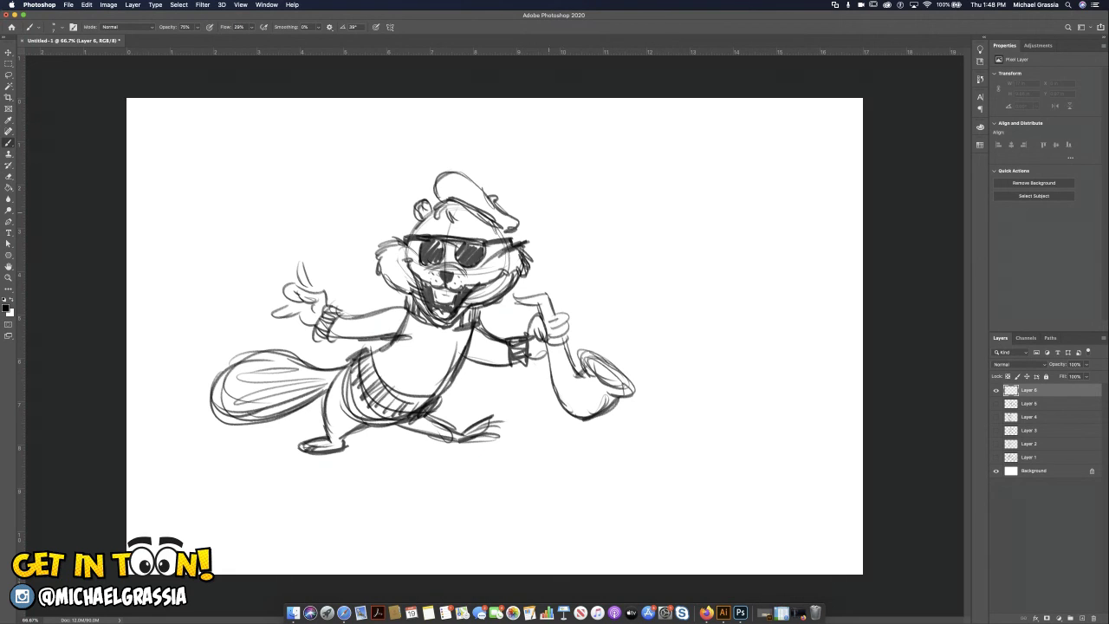
{"action": "left_click_drag", "start_coordinate": [563, 351], "coordinate": [575, 361]}
{"action": "left_click_drag", "start_coordinate": [546, 316], "coordinate": [560, 309]}
{"action": "left_click_drag", "start_coordinate": [592, 364], "coordinate": [620, 390]}
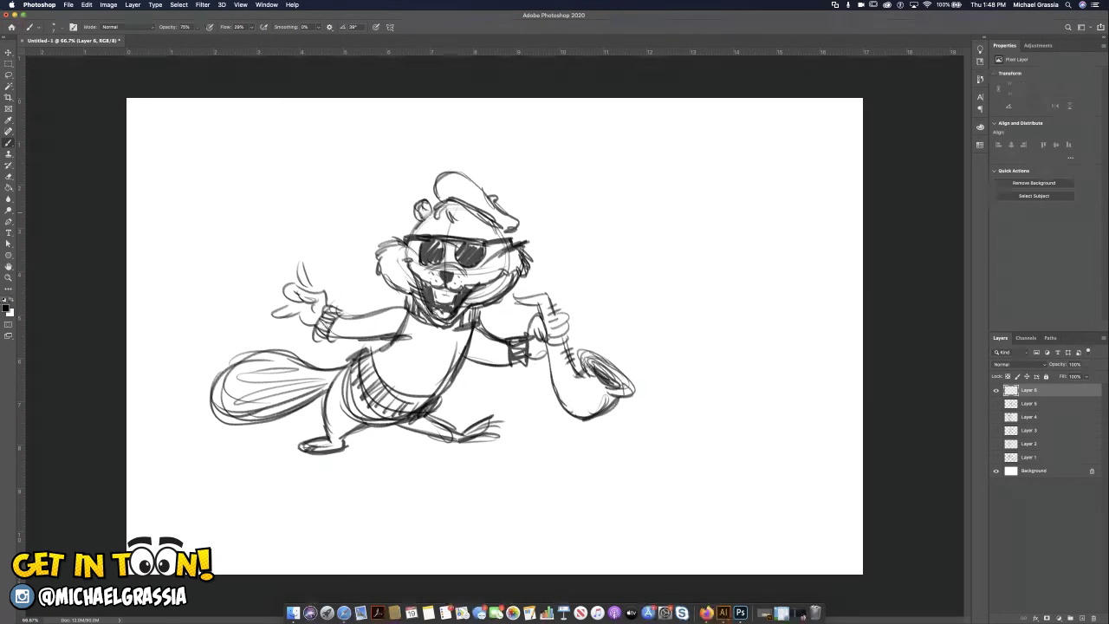
Sketch small music notes floating on both sides of the beaver's head
{"action": "mouse_move", "coordinate": [338, 235]}
{"action": "left_mouse_down"}
{"action": "mouse_move", "coordinate": [347, 239]}
{"action": "mouse_move", "coordinate": [355, 216]}
{"action": "mouse_move", "coordinate": [356, 227]}
{"action": "left_mouse_up"}
{"action": "left_click_drag", "start_coordinate": [351, 229], "coordinate": [394, 177]}
{"action": "mouse_move", "coordinate": [542, 247]}
{"action": "left_mouse_down"}
{"action": "mouse_move", "coordinate": [551, 222]}
{"action": "mouse_move", "coordinate": [566, 224]}
{"action": "left_mouse_up"}
{"action": "left_click_drag", "start_coordinate": [564, 226], "coordinate": [565, 239]}
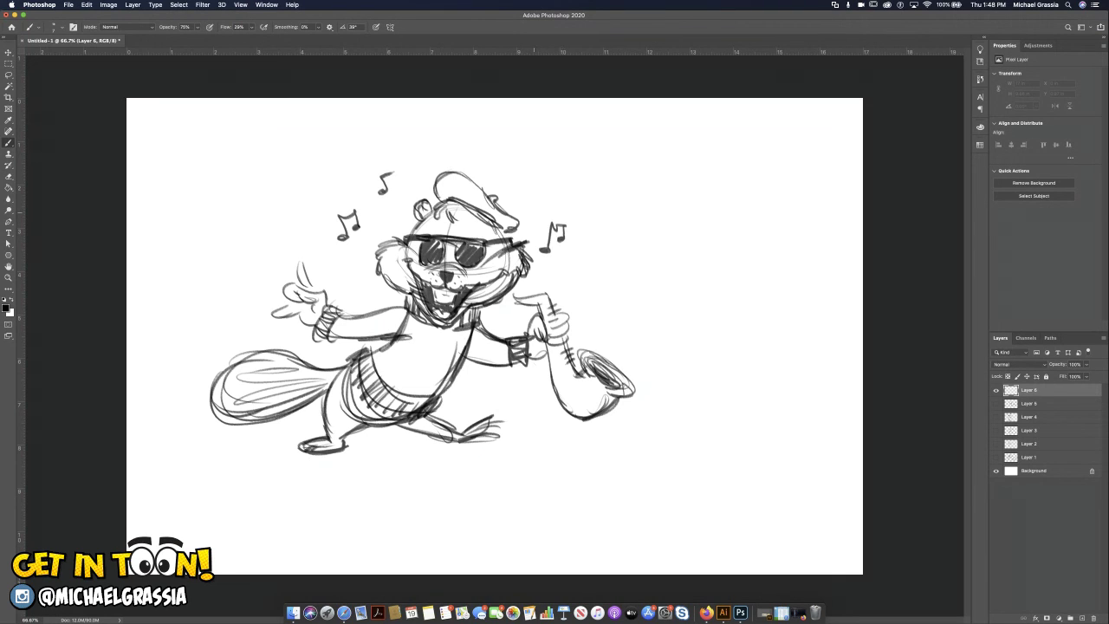
{"action": "left_click_drag", "start_coordinate": [535, 174], "coordinate": [539, 176]}
{"action": "left_click_drag", "start_coordinate": [540, 173], "coordinate": [541, 191]}
Sketch a curved stage edge below the beaver and a round-based microphone stand with a trailing cable beside the saxophone
{"action": "mouse_move", "coordinate": [135, 447]}
{"action": "left_mouse_down"}
{"action": "mouse_move", "coordinate": [317, 492]}
{"action": "mouse_move", "coordinate": [854, 431]}
{"action": "left_mouse_up"}
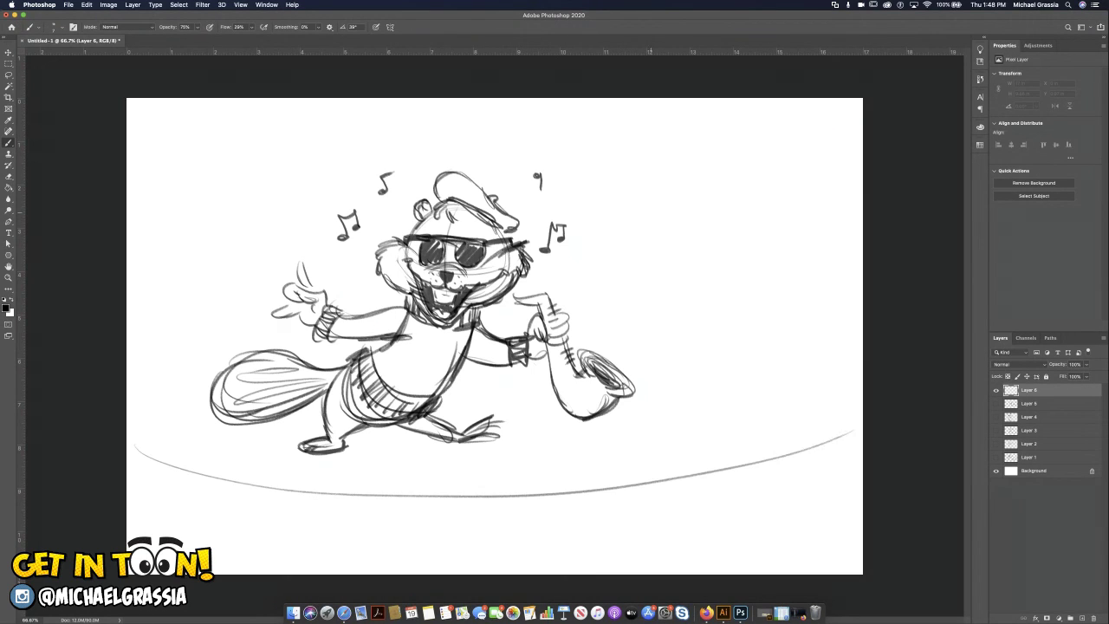
{"action": "left_click_drag", "start_coordinate": [137, 356], "coordinate": [225, 356]}
{"action": "mouse_move", "coordinate": [591, 449]}
{"action": "left_mouse_down"}
{"action": "mouse_move", "coordinate": [611, 459]}
{"action": "mouse_move", "coordinate": [546, 461]}
{"action": "mouse_move", "coordinate": [568, 312]}
{"action": "mouse_move", "coordinate": [570, 443]}
{"action": "left_mouse_up"}
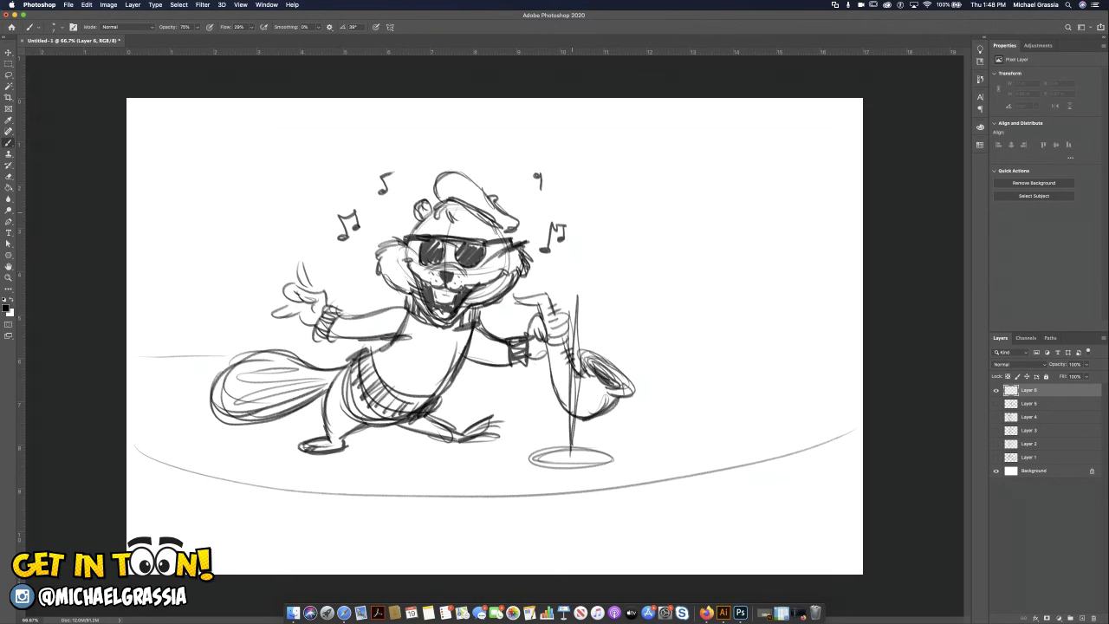
{"action": "mouse_move", "coordinate": [560, 281]}
{"action": "left_mouse_down"}
{"action": "mouse_move", "coordinate": [597, 296]}
{"action": "mouse_move", "coordinate": [536, 282]}
{"action": "mouse_move", "coordinate": [594, 294]}
{"action": "mouse_move", "coordinate": [586, 297]}
{"action": "mouse_move", "coordinate": [628, 329]}
{"action": "mouse_move", "coordinate": [778, 425]}
{"action": "left_mouse_up"}
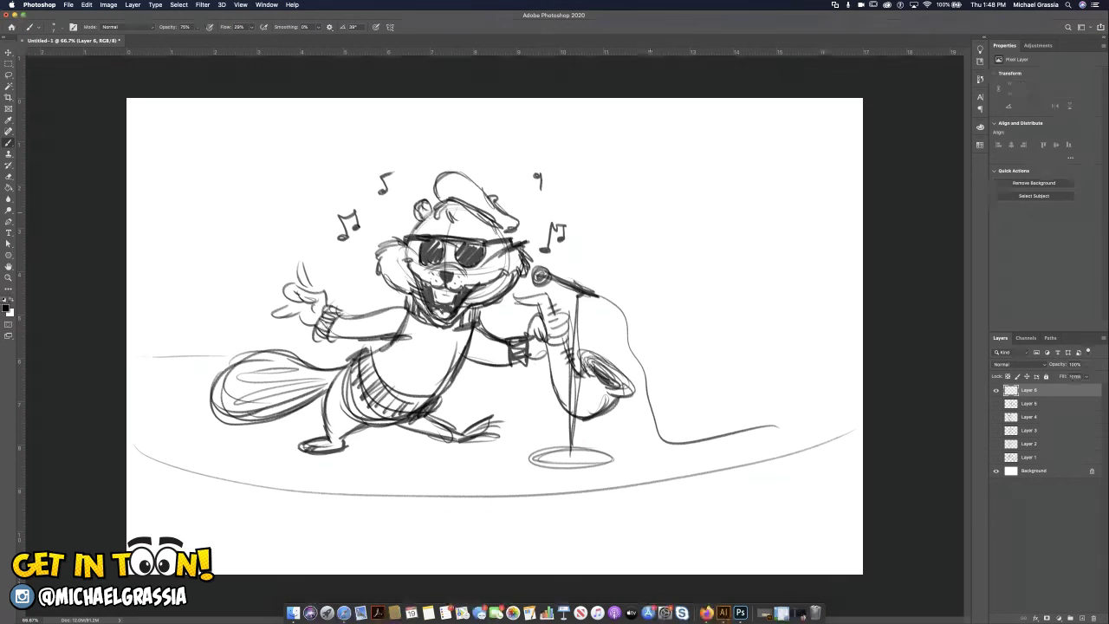
Extend the floor's back line and draw tied-back stage curtains framing both sides of the scene
{"action": "left_click_drag", "start_coordinate": [629, 354], "coordinate": [831, 355]}
{"action": "mouse_move", "coordinate": [333, 111]}
{"action": "left_mouse_down"}
{"action": "mouse_move", "coordinate": [187, 272]}
{"action": "mouse_move", "coordinate": [130, 301]}
{"action": "mouse_move", "coordinate": [152, 323]}
{"action": "mouse_move", "coordinate": [160, 437]}
{"action": "left_mouse_up"}
{"action": "left_click_drag", "start_coordinate": [152, 321], "coordinate": [169, 412]}
{"action": "left_click_drag", "start_coordinate": [672, 104], "coordinate": [828, 296]}
{"action": "mouse_move", "coordinate": [686, 121]}
{"action": "left_mouse_down"}
{"action": "mouse_move", "coordinate": [822, 289]}
{"action": "mouse_move", "coordinate": [853, 303]}
{"action": "mouse_move", "coordinate": [845, 318]}
{"action": "left_mouse_up"}
{"action": "mouse_move", "coordinate": [823, 322]}
{"action": "left_mouse_down"}
{"action": "mouse_move", "coordinate": [752, 437]}
{"action": "mouse_move", "coordinate": [776, 440]}
{"action": "left_mouse_up"}
{"action": "left_click_drag", "start_coordinate": [821, 343], "coordinate": [768, 433]}
{"action": "mouse_move", "coordinate": [823, 333]}
{"action": "left_mouse_down"}
{"action": "mouse_move", "coordinate": [839, 423]}
{"action": "mouse_move", "coordinate": [862, 428]}
{"action": "left_mouse_up"}
Add slanted plank lines across the stage floor, fanning out from the back line to the front edge
{"action": "left_click_drag", "start_coordinate": [133, 358], "coordinate": [132, 416]}
{"action": "mouse_move", "coordinate": [172, 376]}
{"action": "left_mouse_down"}
{"action": "mouse_move", "coordinate": [213, 451]}
{"action": "mouse_move", "coordinate": [283, 497]}
{"action": "left_mouse_up"}
{"action": "left_click_drag", "start_coordinate": [314, 455], "coordinate": [336, 484]}
{"action": "left_click_drag", "start_coordinate": [393, 443], "coordinate": [426, 492]}
{"action": "left_click_drag", "start_coordinate": [476, 462], "coordinate": [483, 493]}
{"action": "left_click_drag", "start_coordinate": [508, 375], "coordinate": [530, 446]}
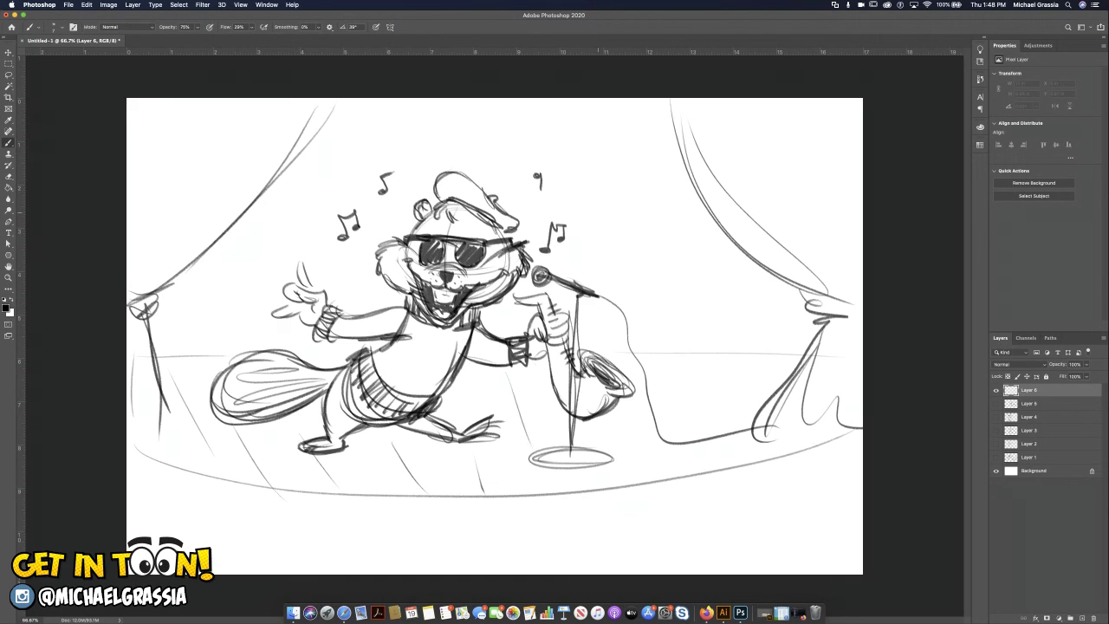
{"action": "left_click_drag", "start_coordinate": [695, 373], "coordinate": [695, 443]}
{"action": "left_click_drag", "start_coordinate": [808, 376], "coordinate": [787, 435]}
{"action": "left_click_drag", "start_coordinate": [830, 396], "coordinate": [847, 431]}
Draw vertical board lines down the stage front and a second curved line beneath the stage edge
{"action": "left_click_drag", "start_coordinate": [218, 486], "coordinate": [215, 548]}
{"action": "left_click_drag", "start_coordinate": [168, 474], "coordinate": [172, 536]}
{"action": "left_click_drag", "start_coordinate": [319, 510], "coordinate": [319, 568]}
{"action": "left_click_drag", "start_coordinate": [412, 515], "coordinate": [417, 564]}
{"action": "left_click_drag", "start_coordinate": [644, 508], "coordinate": [645, 553]}
{"action": "left_click_drag", "start_coordinate": [531, 522], "coordinate": [533, 551]}
{"action": "mouse_move", "coordinate": [140, 472]}
{"action": "left_mouse_down"}
{"action": "mouse_move", "coordinate": [350, 515]}
{"action": "mouse_move", "coordinate": [792, 483]}
{"action": "mouse_move", "coordinate": [863, 455]}
{"action": "left_mouse_up"}
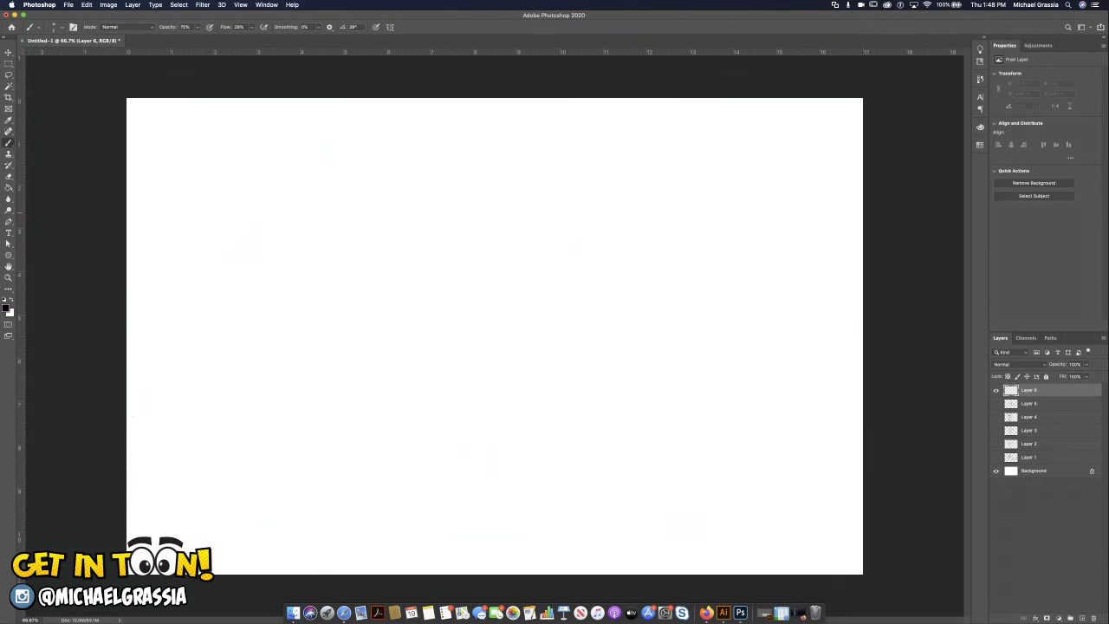
{"action": "key", "text": "7"}
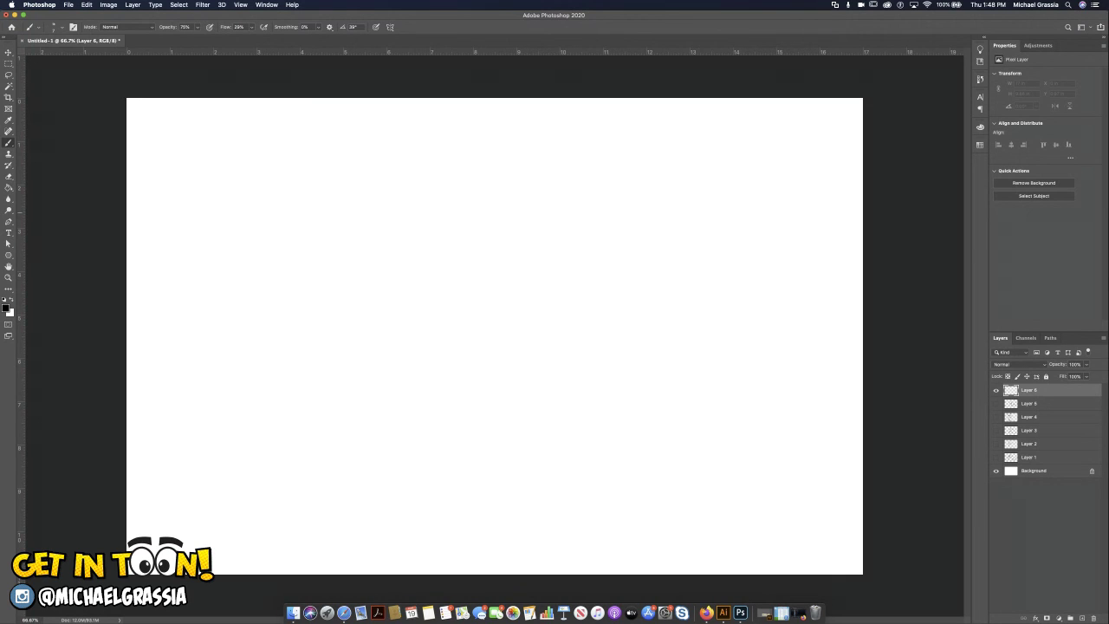